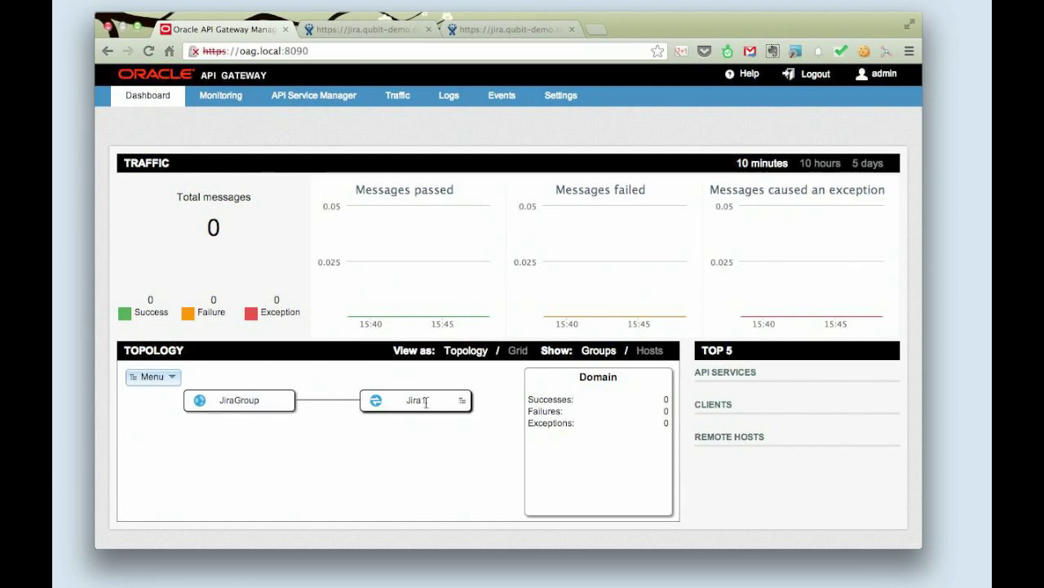
Step: Check the gateway manager's Settings and Dashboard pages and the two open Jira pages in the browser
left_click(563, 97)
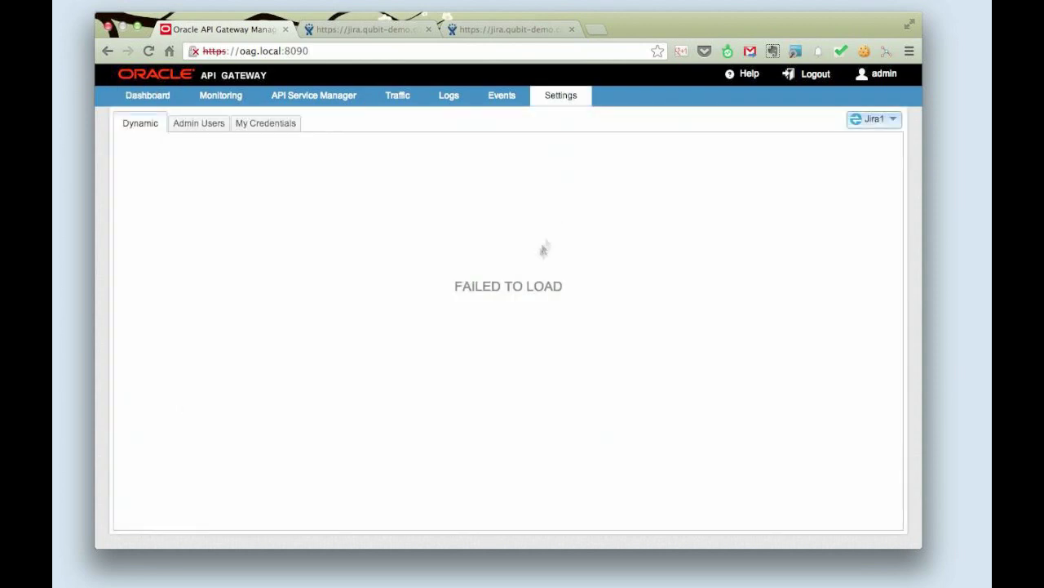
left_click(169, 97)
left_click(371, 31)
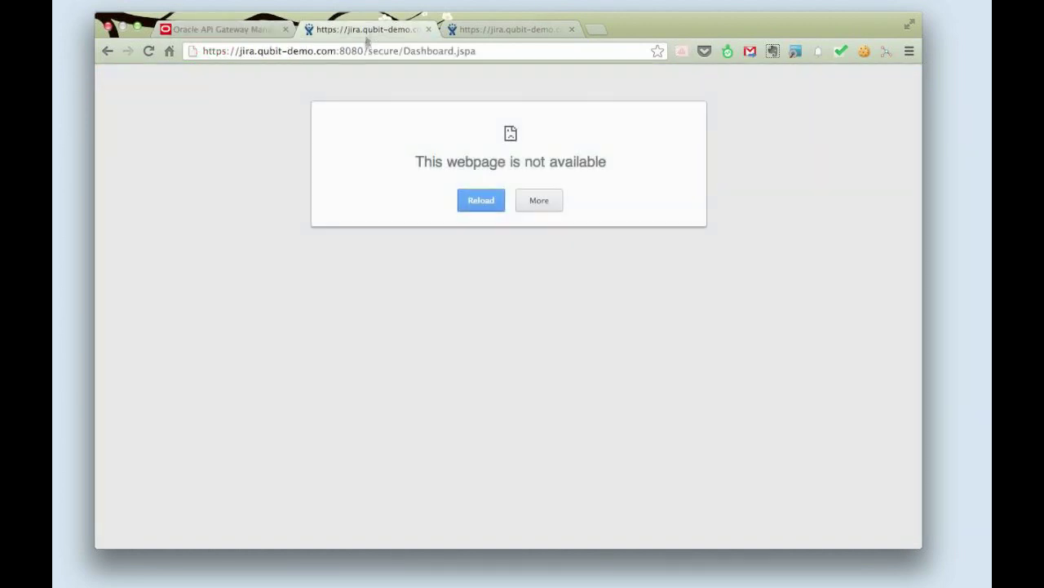
left_click(528, 29)
left_click(392, 33)
left_click(219, 33)
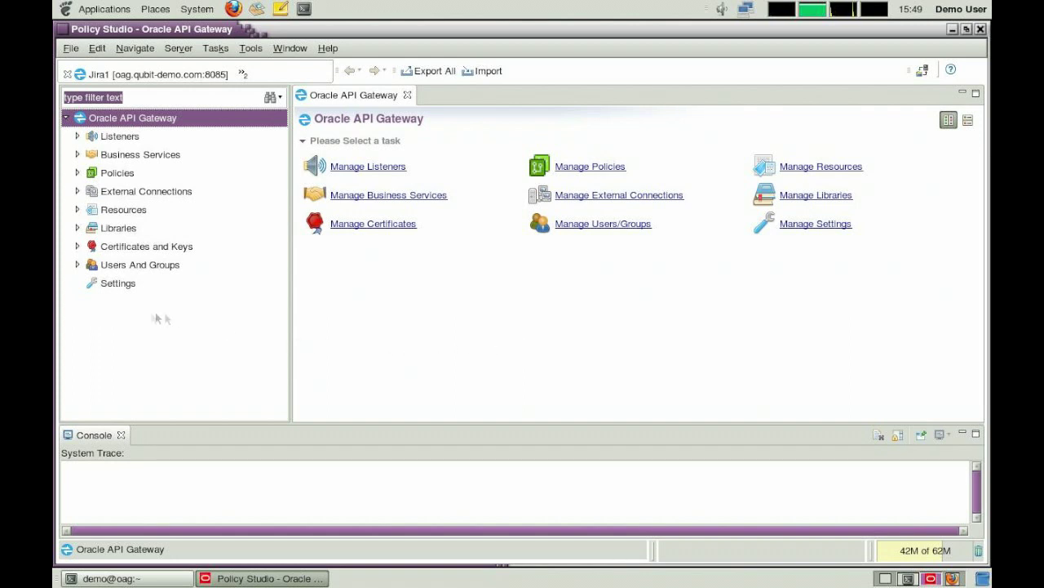
Step: In Policy Studio, import the X.509 certificate com_qubit-demo_jira.pem from the Desktop folder and give it the alias jira.qubit-demo.com
left_click(78, 246)
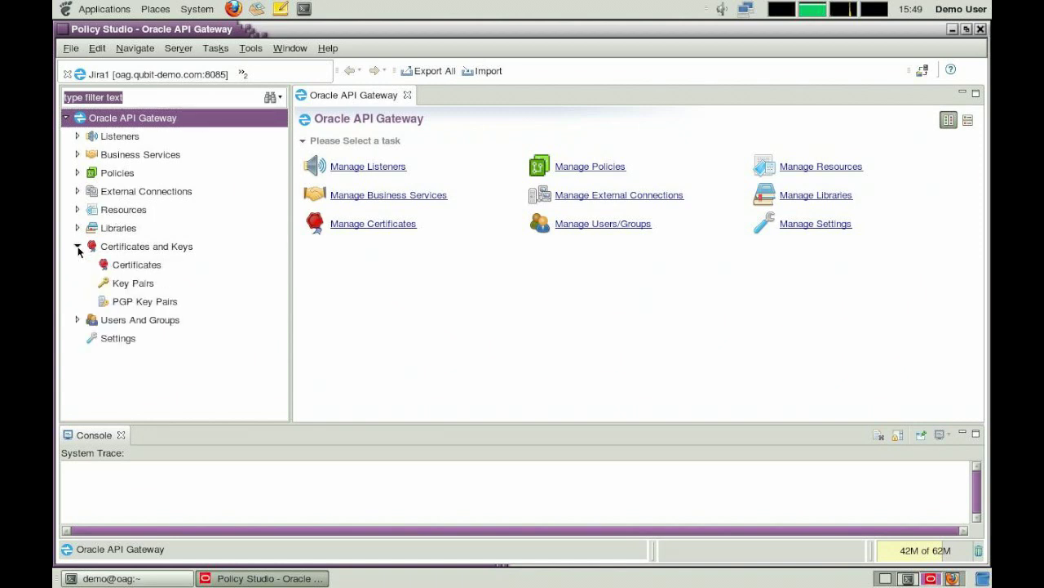
left_click(127, 264)
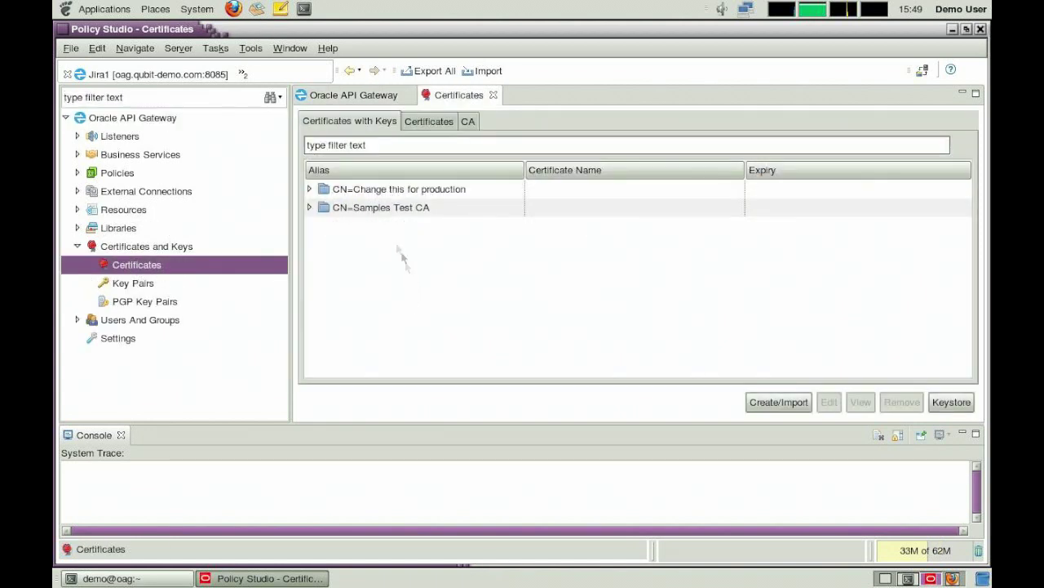
left_click(751, 402)
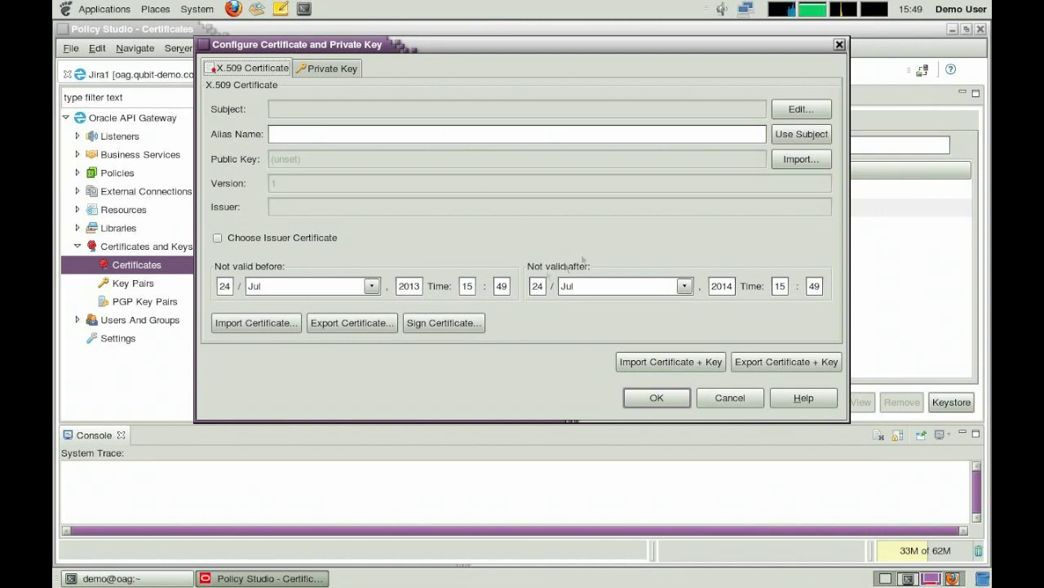
left_click(254, 325)
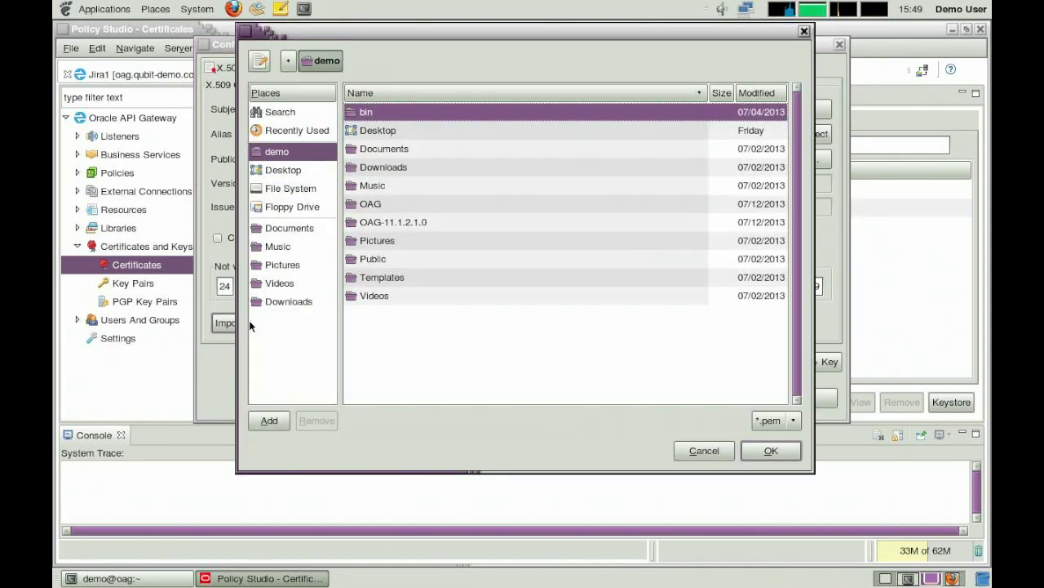
double_click(373, 128)
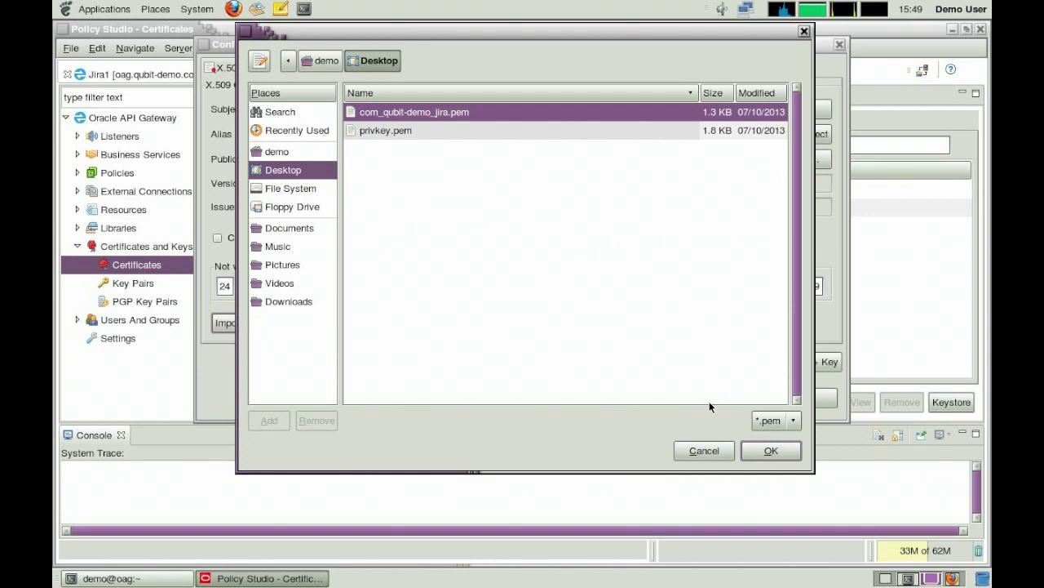
left_click(764, 448)
left_click(417, 136)
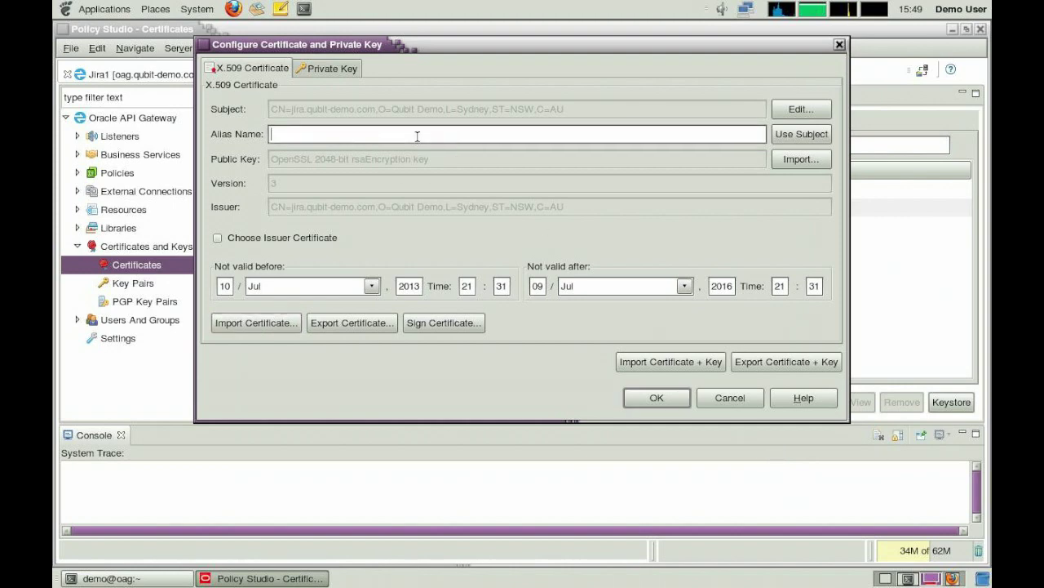
type("jira.qubit-demo.com")
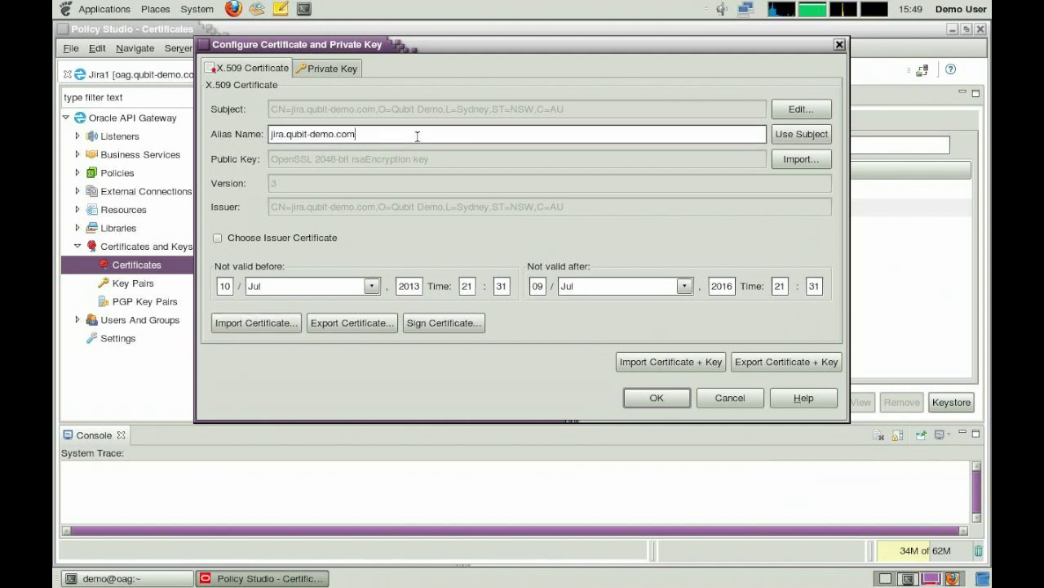
Step: Import the private key privkey.pem with its password, save the certificate entry and expand its Qubit Demo group
left_click(344, 68)
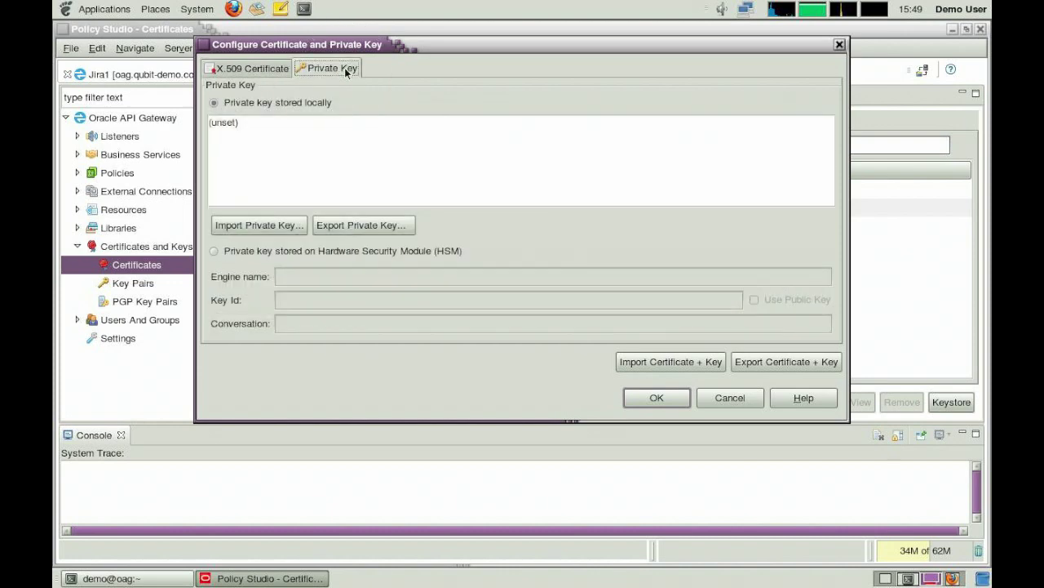
left_click(286, 226)
double_click(387, 129)
left_click(388, 133)
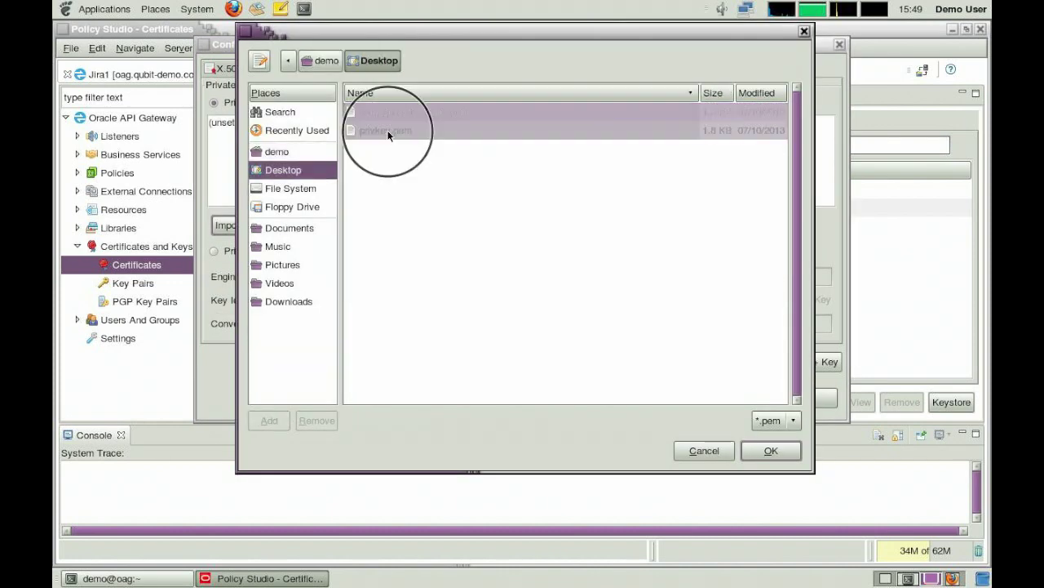
left_click(771, 451)
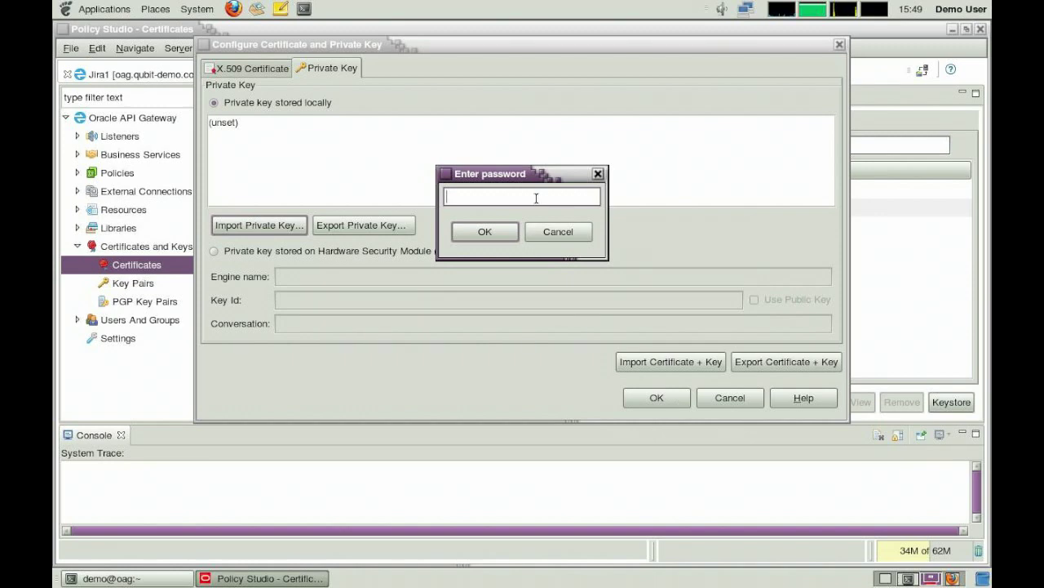
type("password")
key("Return")
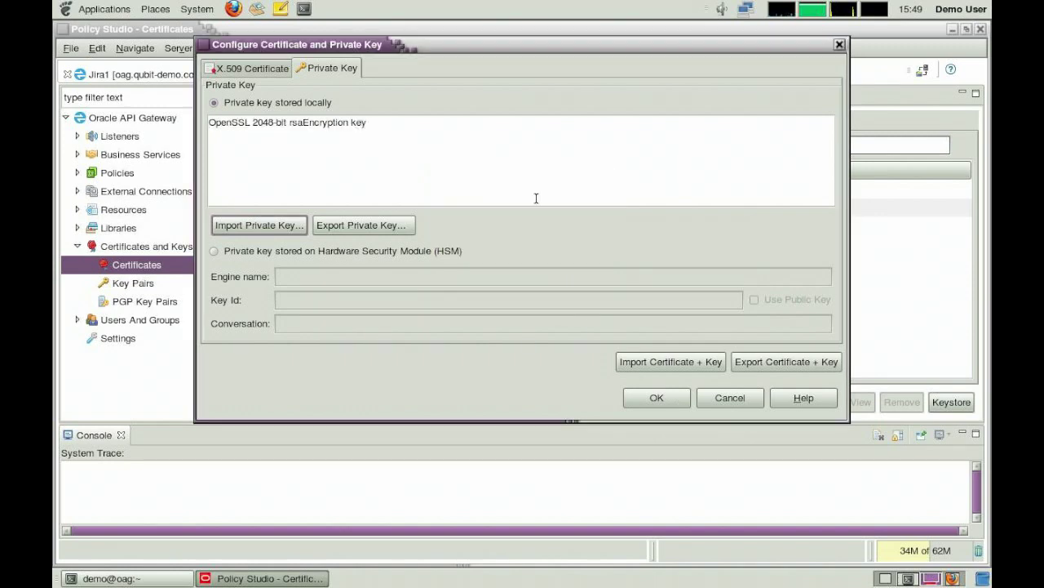
left_click(654, 402)
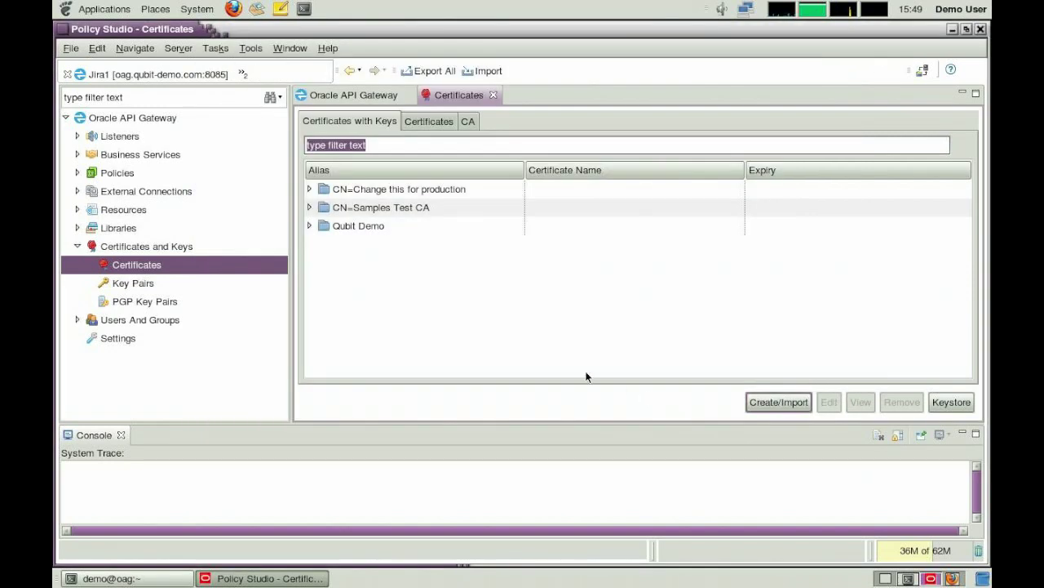
left_click(309, 226)
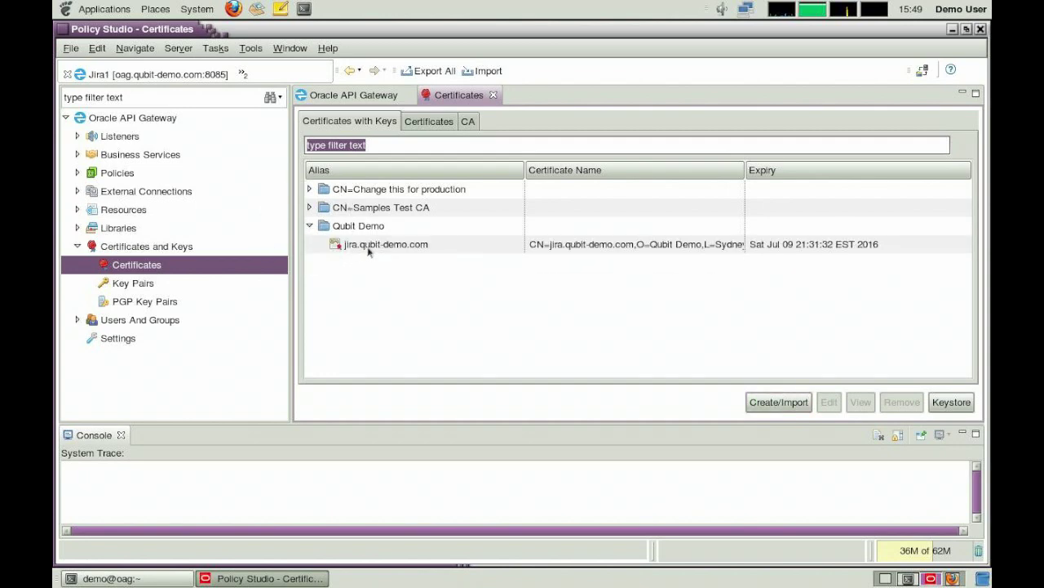
Step: Add an HTTP services group named Jira, included in real time monitoring, to the Oracle API Gateway listener
left_click(78, 136)
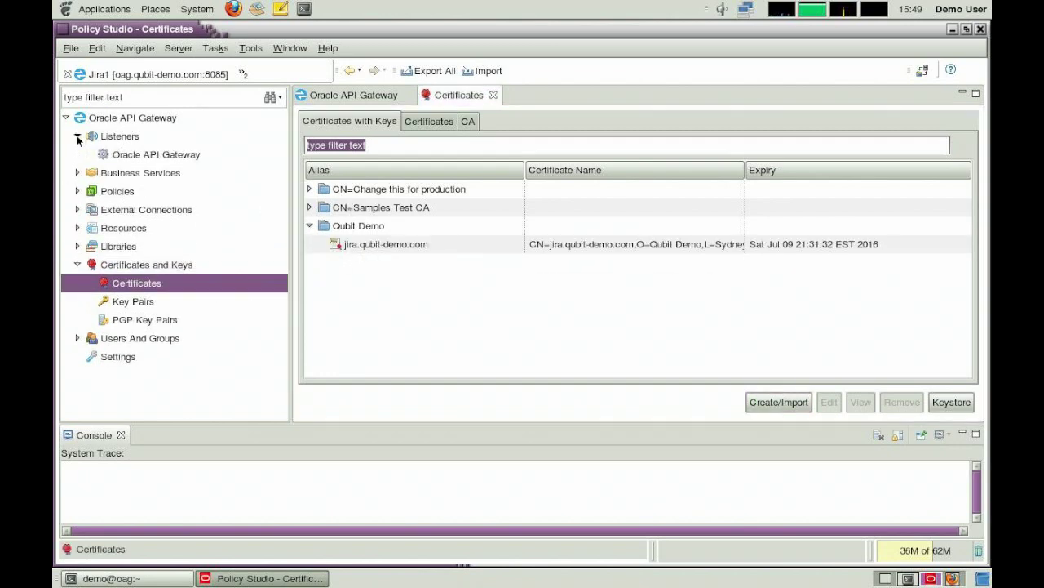
right_click(153, 159)
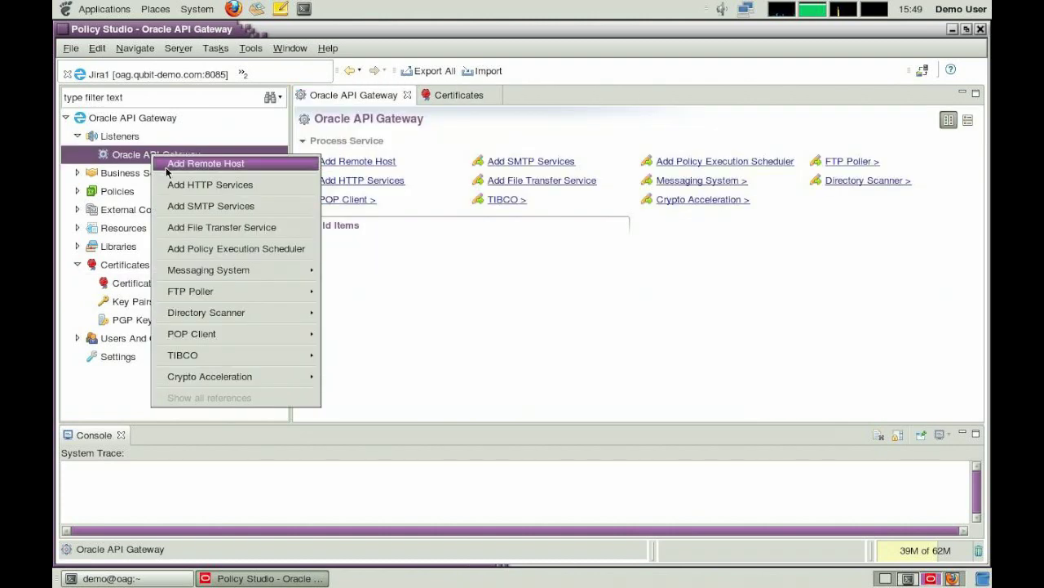
left_click(173, 186)
type("Jira")
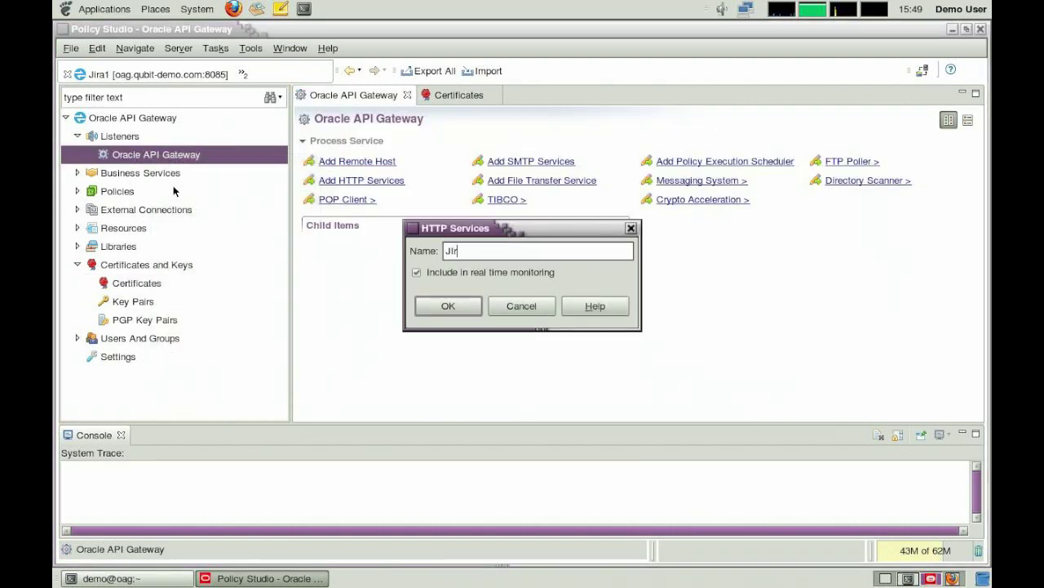
key("Return")
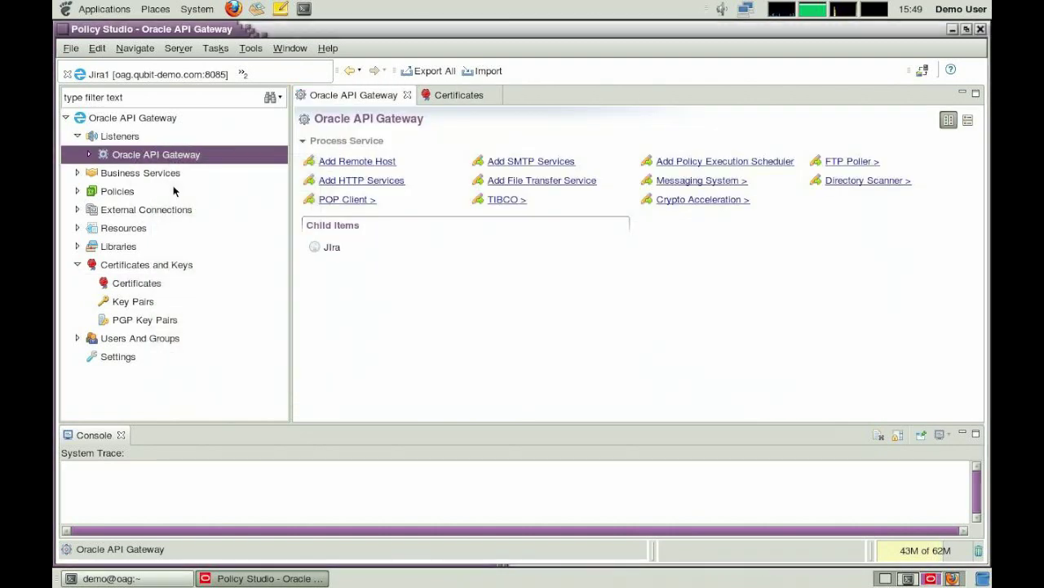
left_click(88, 155)
right_click(132, 173)
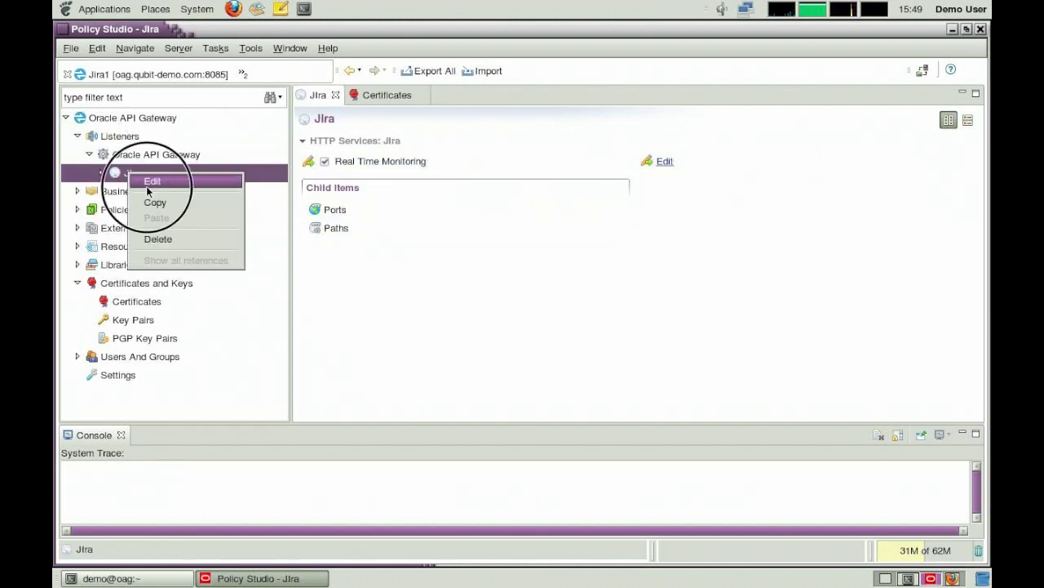
left_click(148, 189)
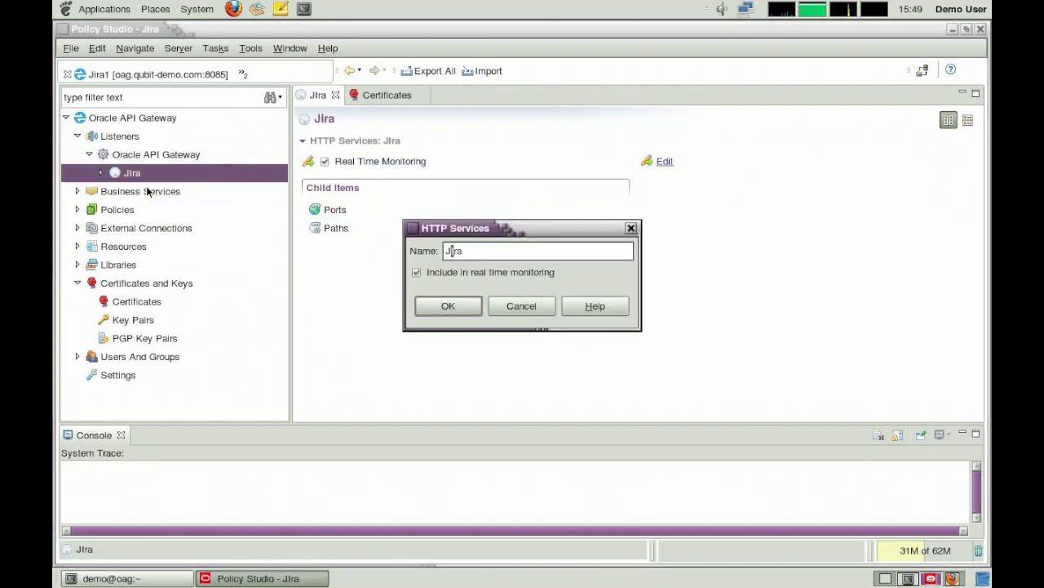
key("Escape")
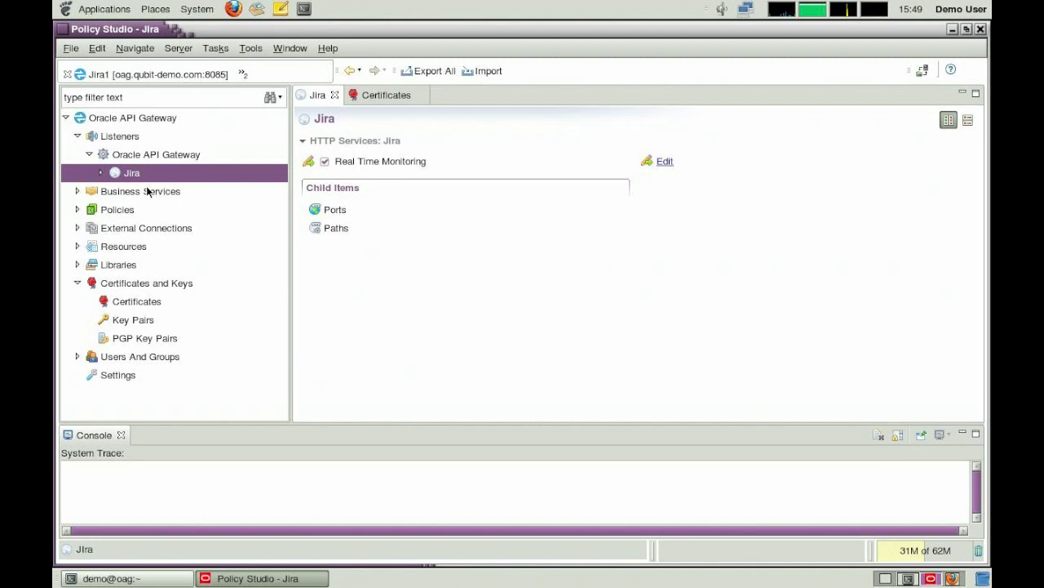
Step: Add an HTTPS interface named Jira (HTTPS) on port 8080 to the Jira services group's ports
left_click(102, 173)
left_click(143, 191)
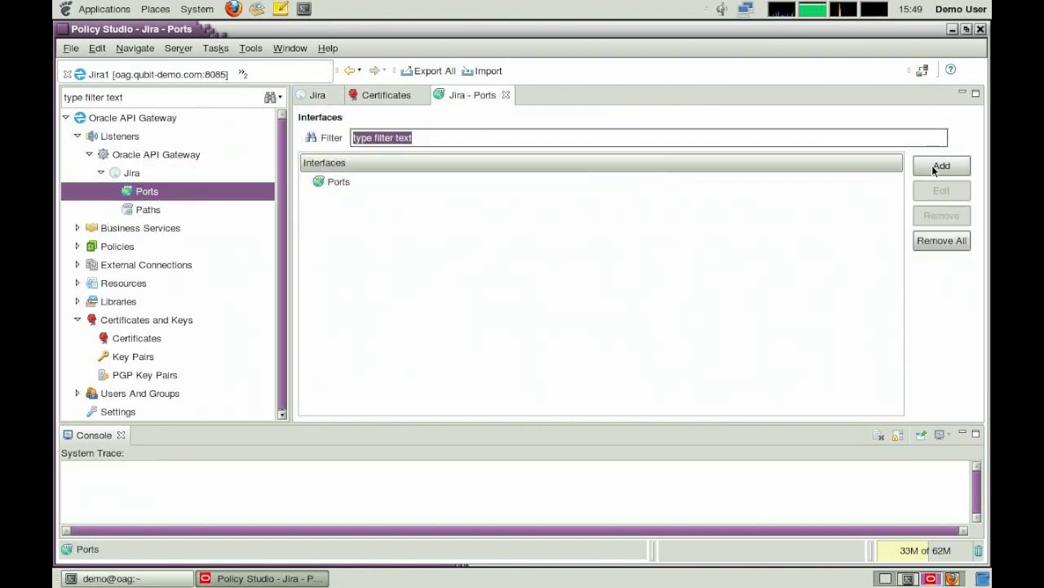
left_click(939, 166)
left_click(864, 204)
left_click(564, 73)
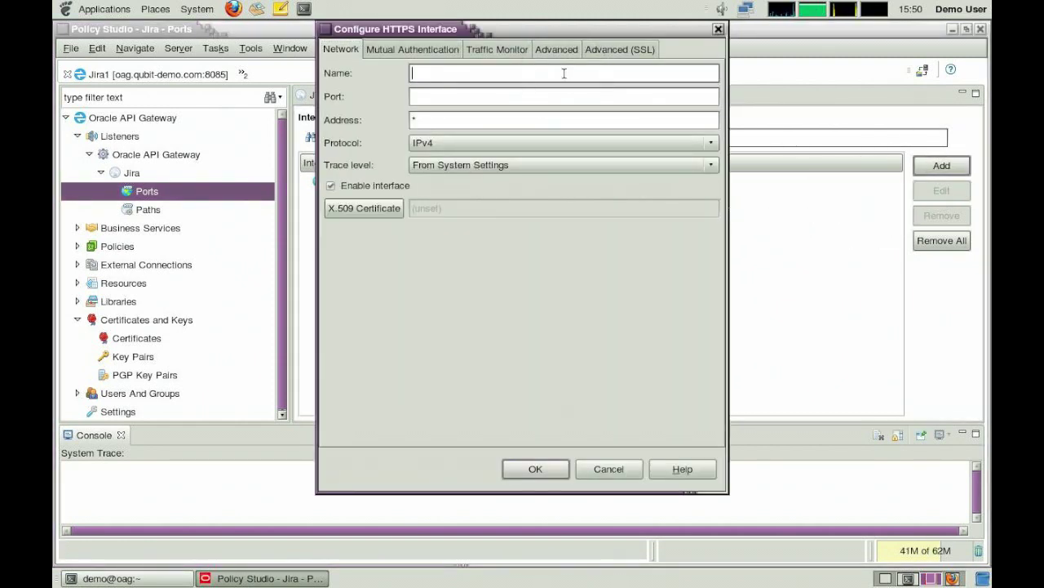
type("Jira")
key("BackSpace")
key("BackSpace")
key("BackSpace")
type("ira (HTTPS)")
key("Tab")
type("8080")
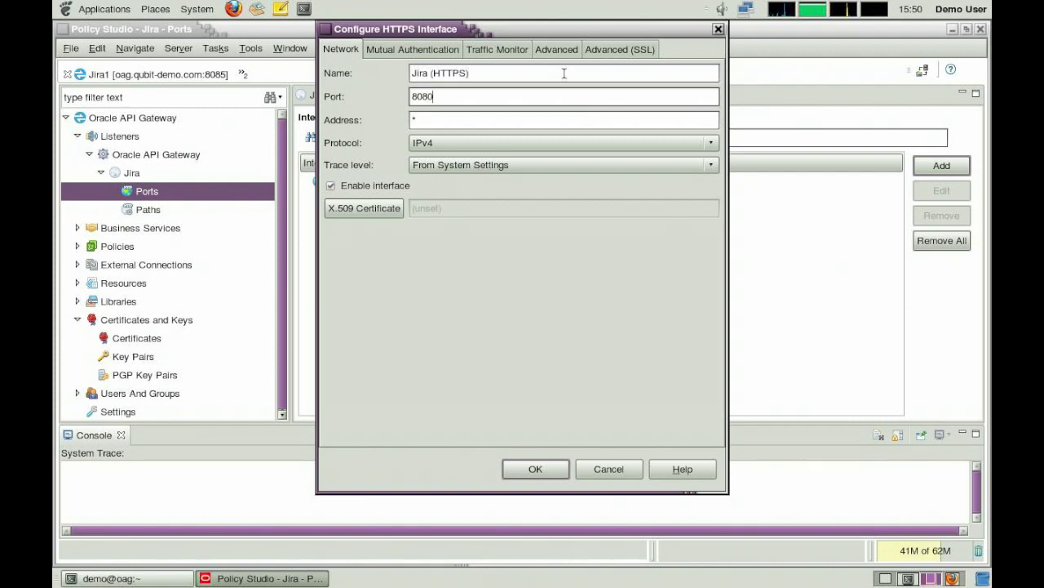
Step: Assign the jira.qubit-demo.com certificate to the HTTPS interface and save the interface
left_click(396, 208)
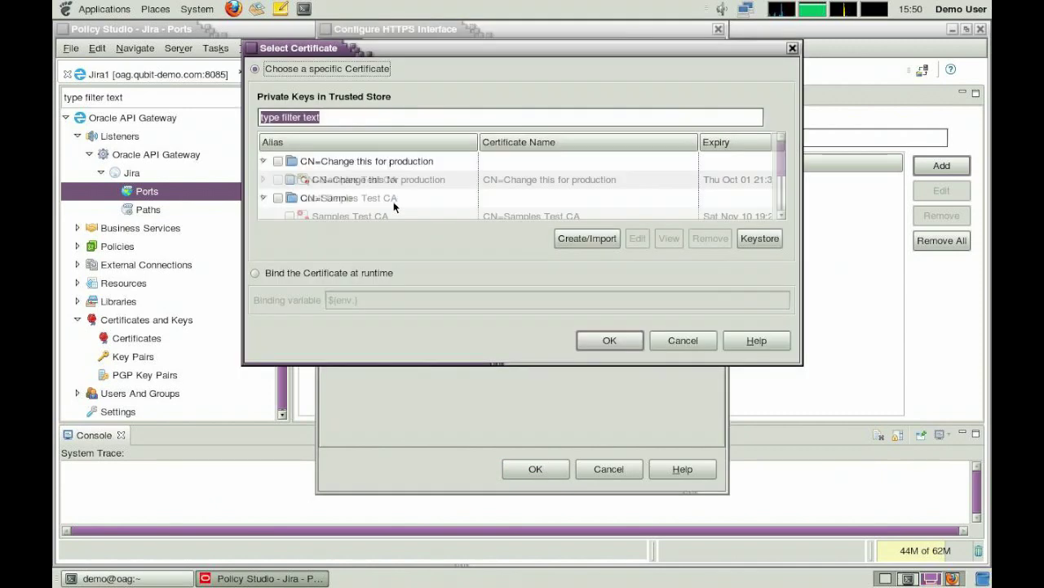
scroll(394, 211, "down", 3)
left_click(290, 210)
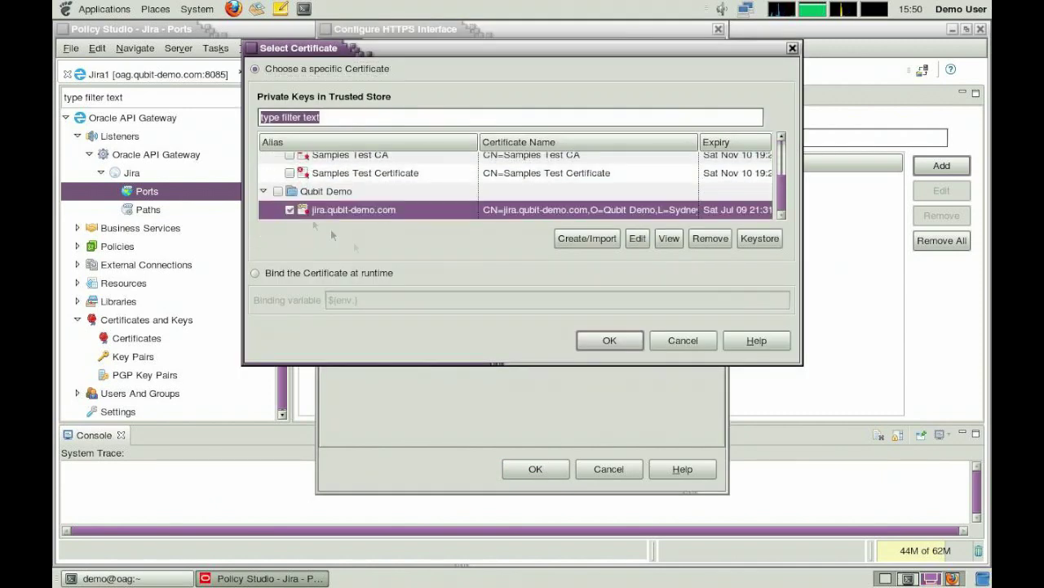
left_click(610, 340)
left_click(562, 468)
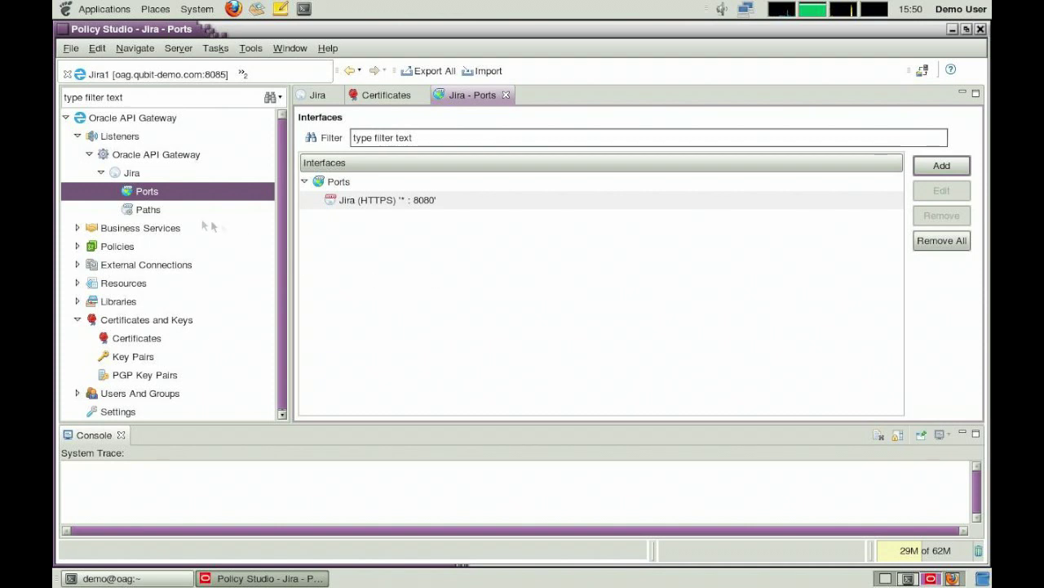
Step: Add a policy container named Jira at the top level of Policies
left_click(78, 245)
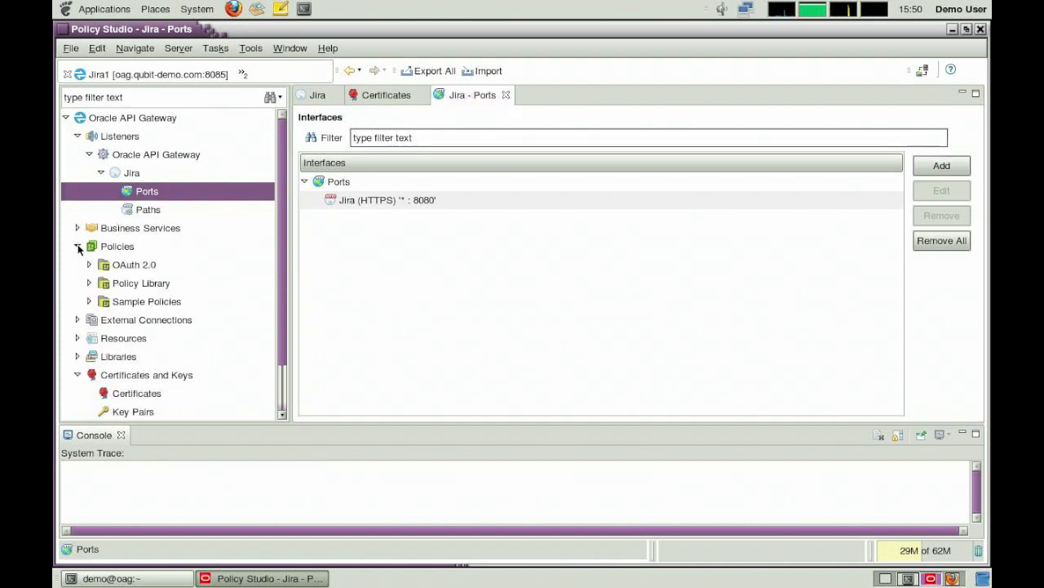
right_click(117, 246)
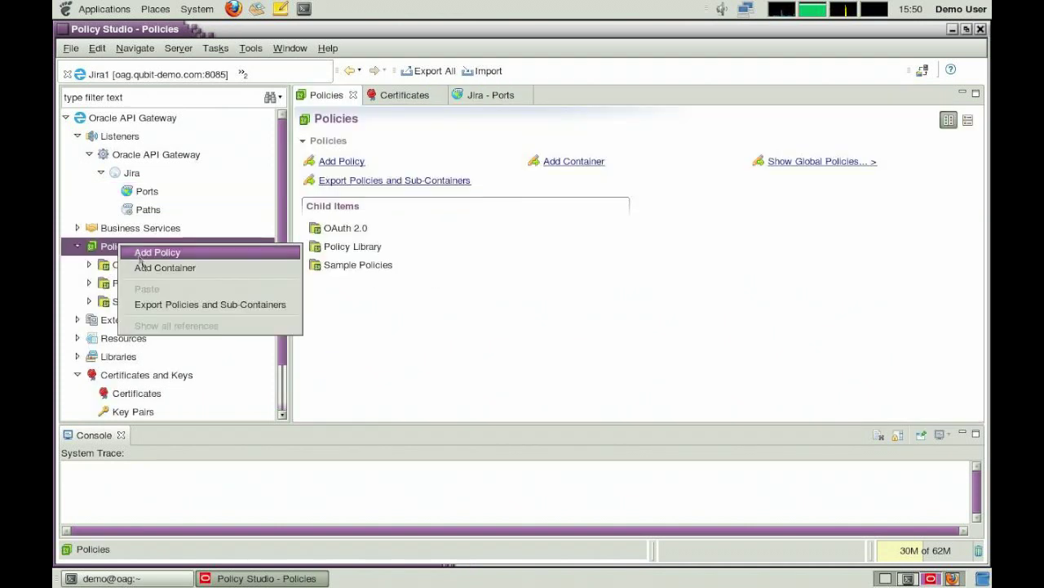
left_click(144, 269)
type("Jira")
key("Return")
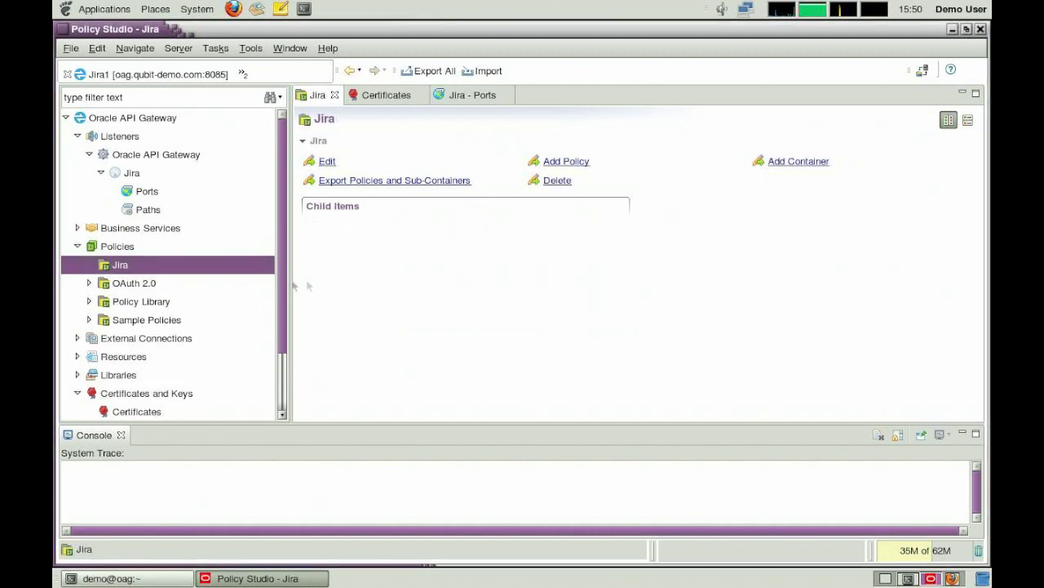
Step: Add a policy named Jira Default to the Jira policy container, keeping the Miscellaneous category
right_click(126, 266)
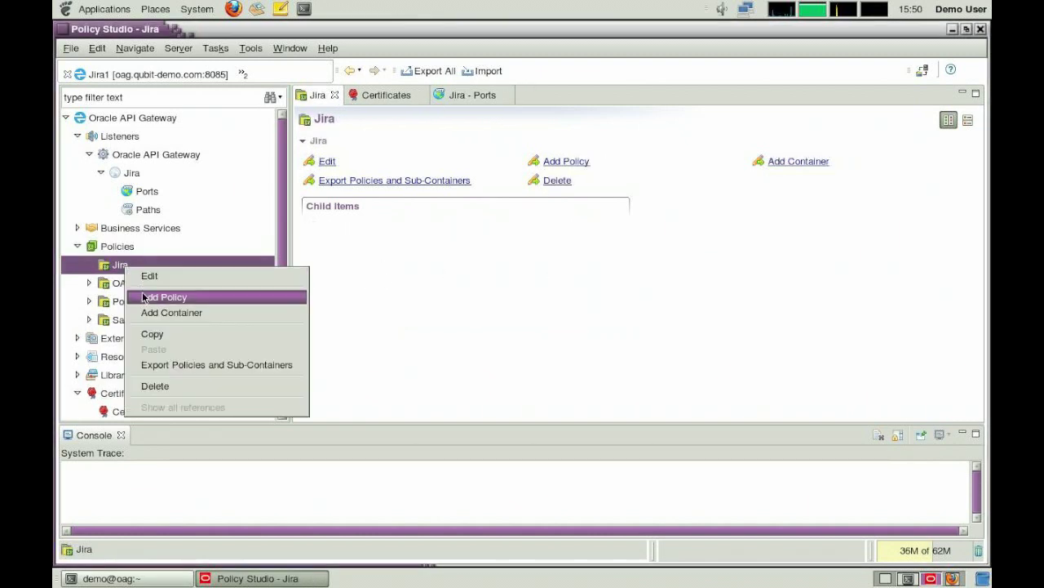
left_click(143, 298)
type("Jira E")
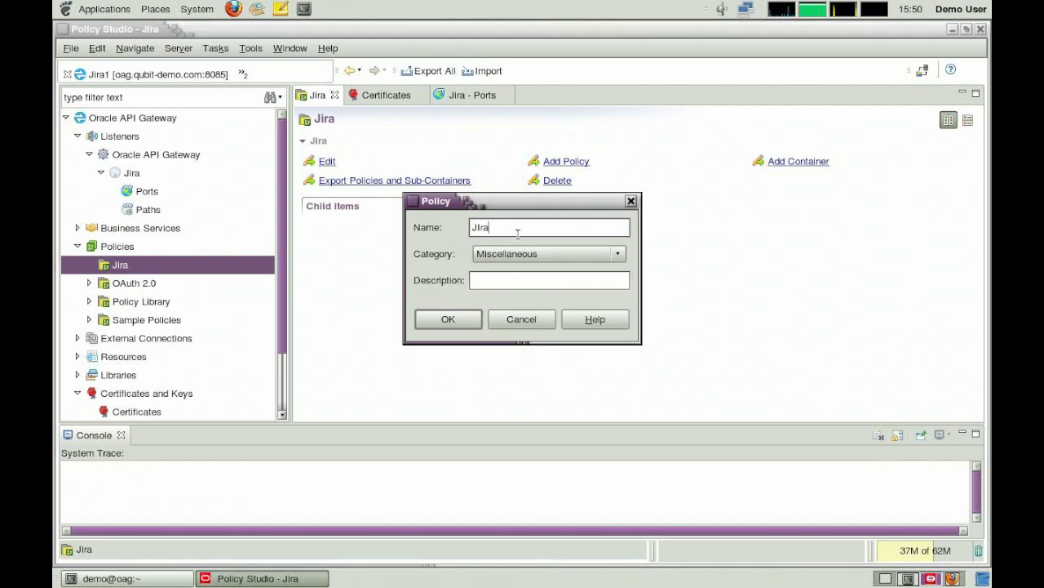
key("BackSpace")
key("BackSpace")
key("BackSpace")
key("BackSpace")
type("ra Default")
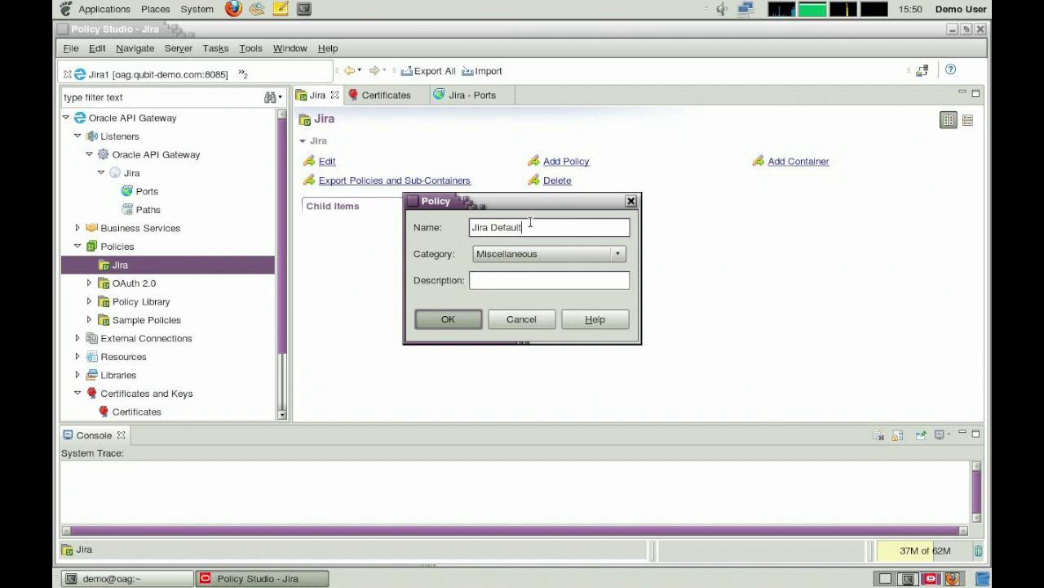
key("Return")
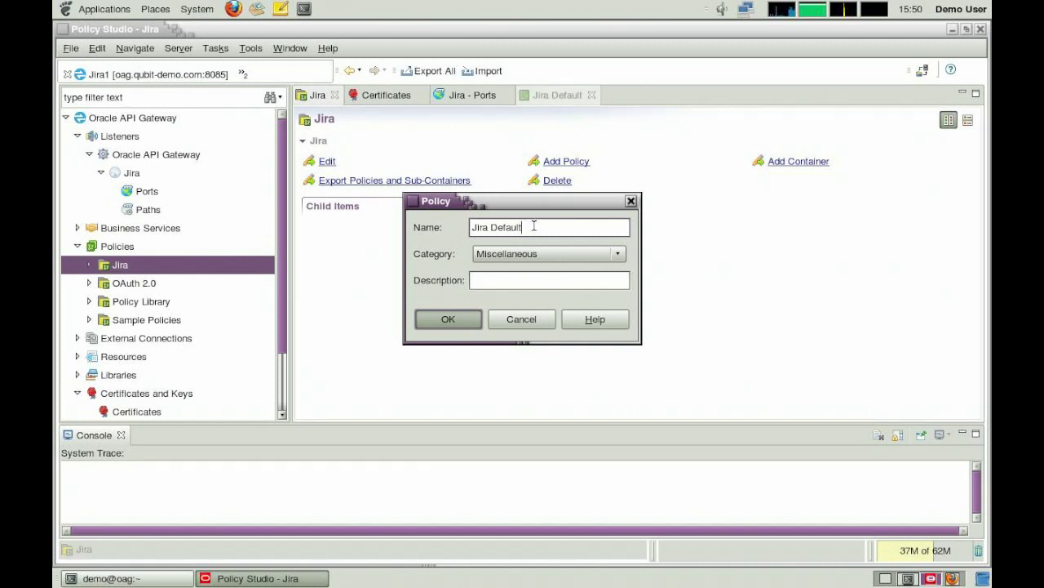
Step: Add a Static Router filter to the Jira Default policy with host jira-demo.local, port 8081 and the HTTP scheme
left_click(875, 119)
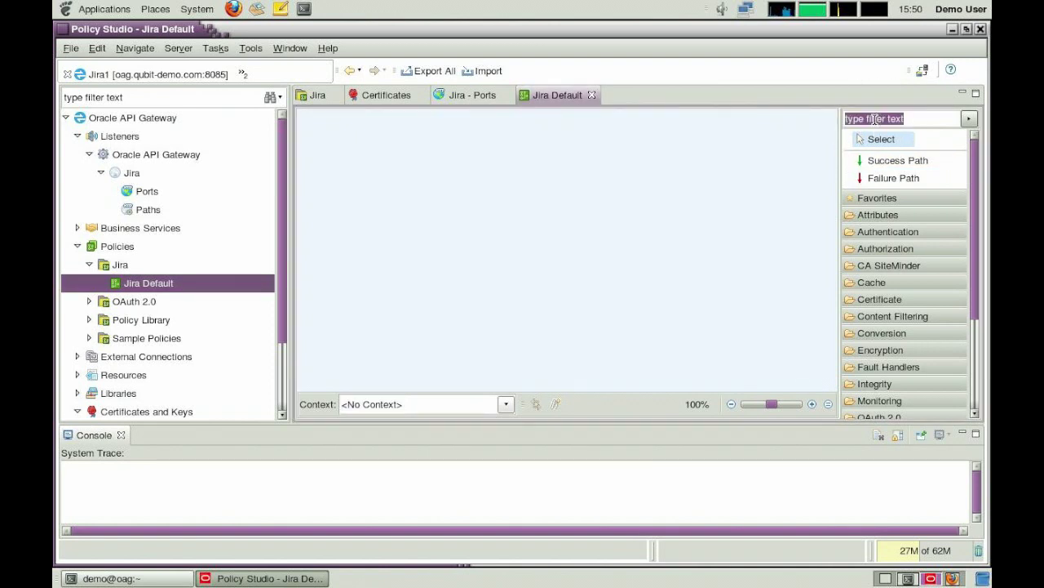
type("static")
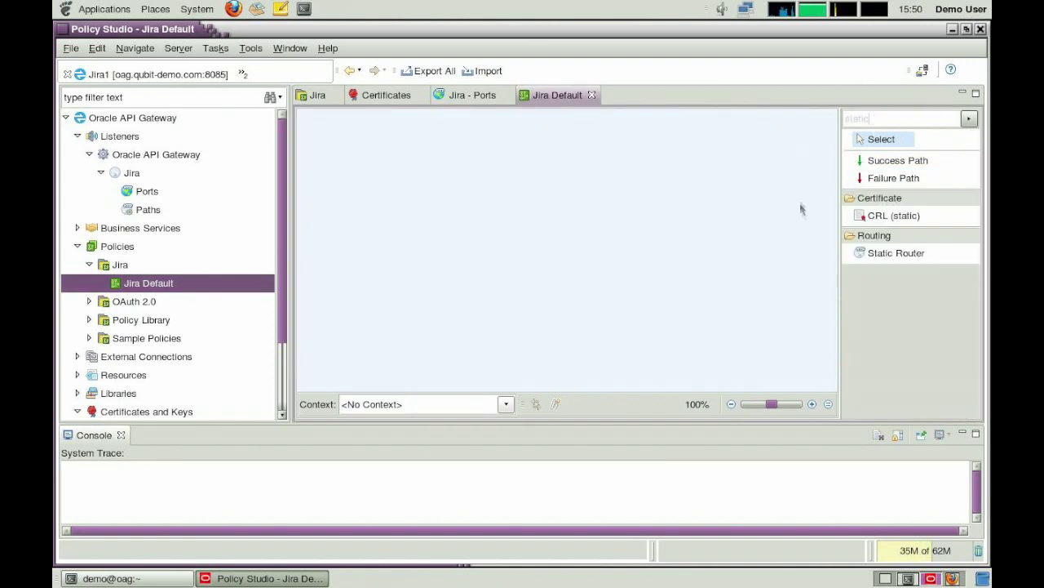
left_click_drag(867, 252, 680, 250)
left_click(506, 133)
type("jira")
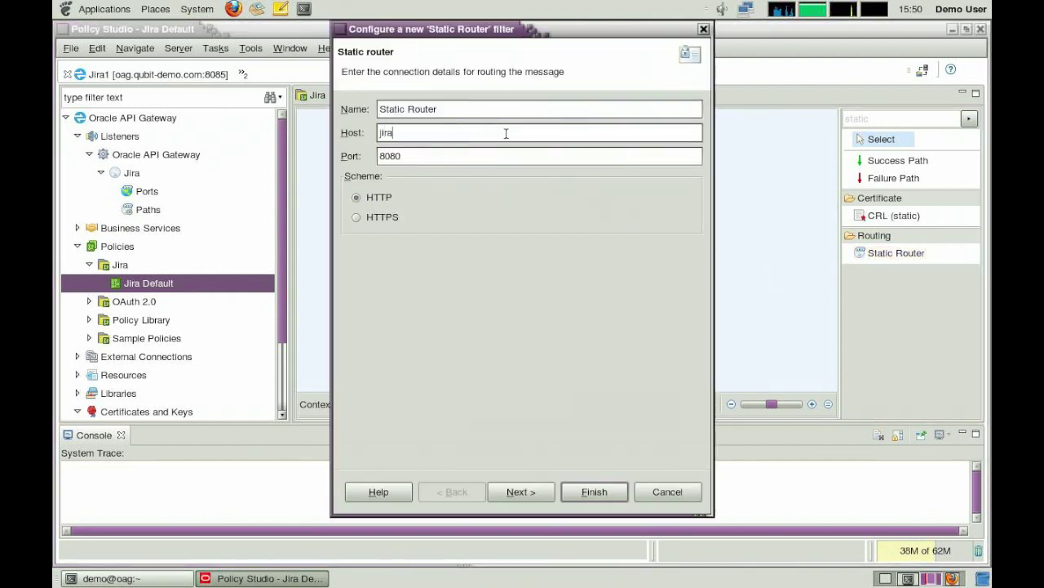
type("-demo.local")
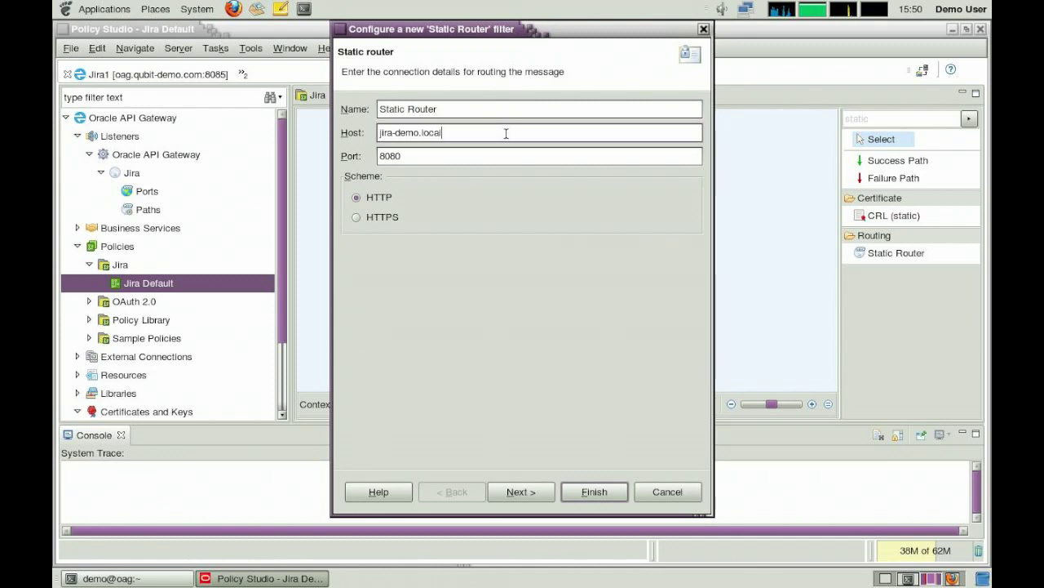
left_click(485, 155)
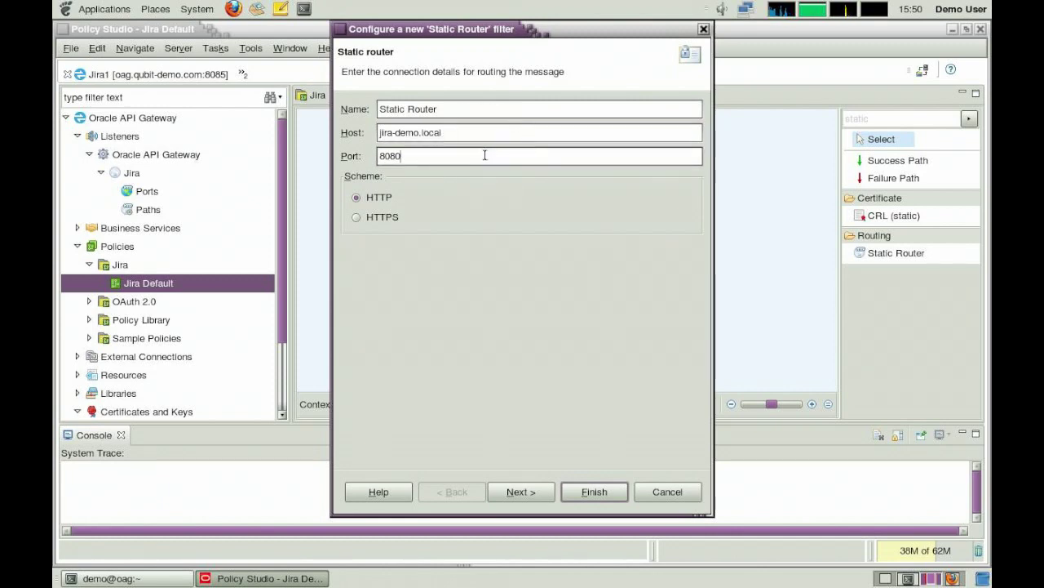
key("BackSpace")
type("1")
left_click(522, 489)
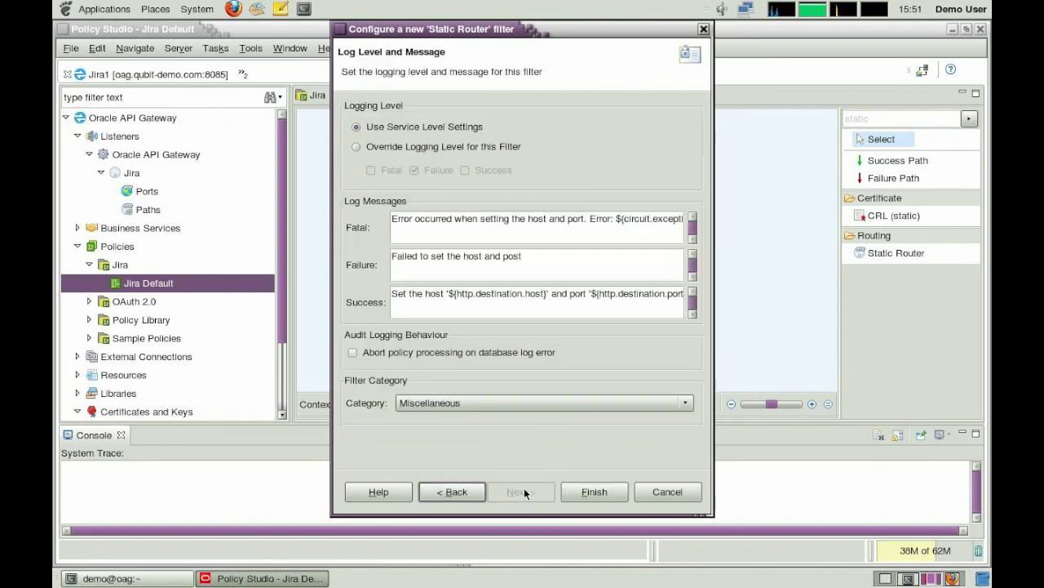
left_click(594, 491)
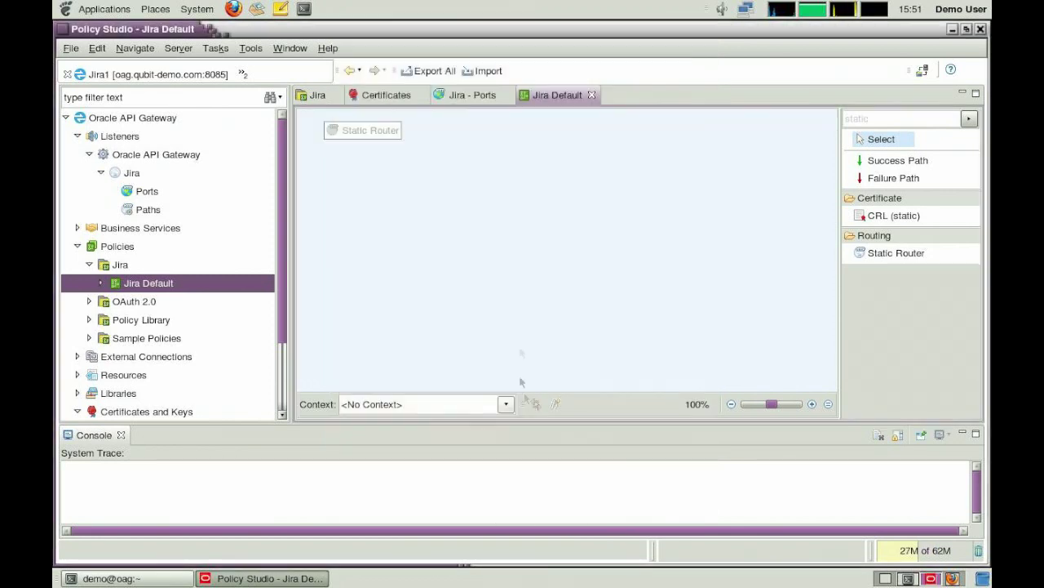
Step: Add a Connection filter to the policy with Handle Redirects disabled and the Host header specified by the client
left_click(893, 116)
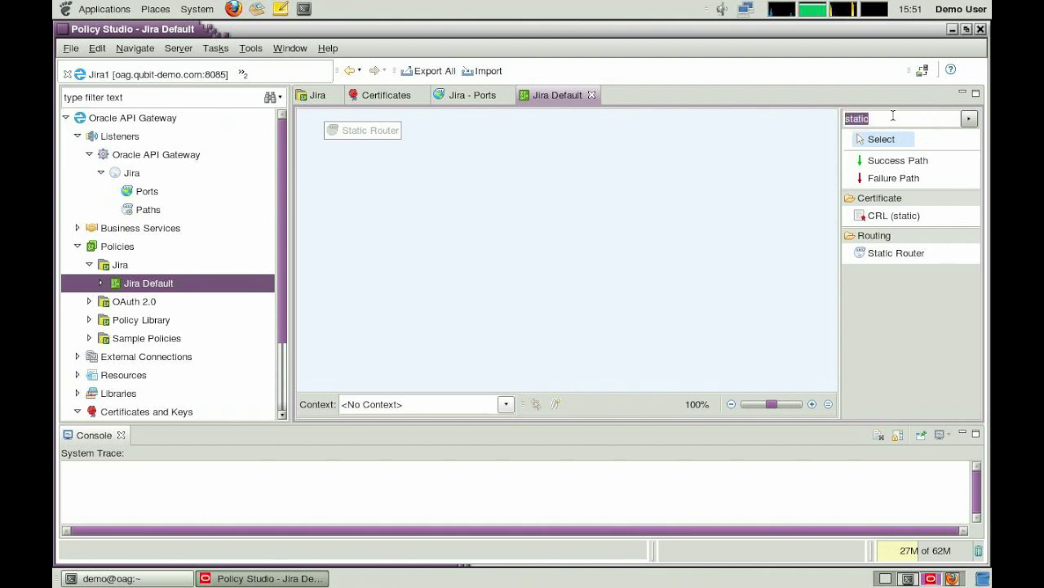
type("connection")
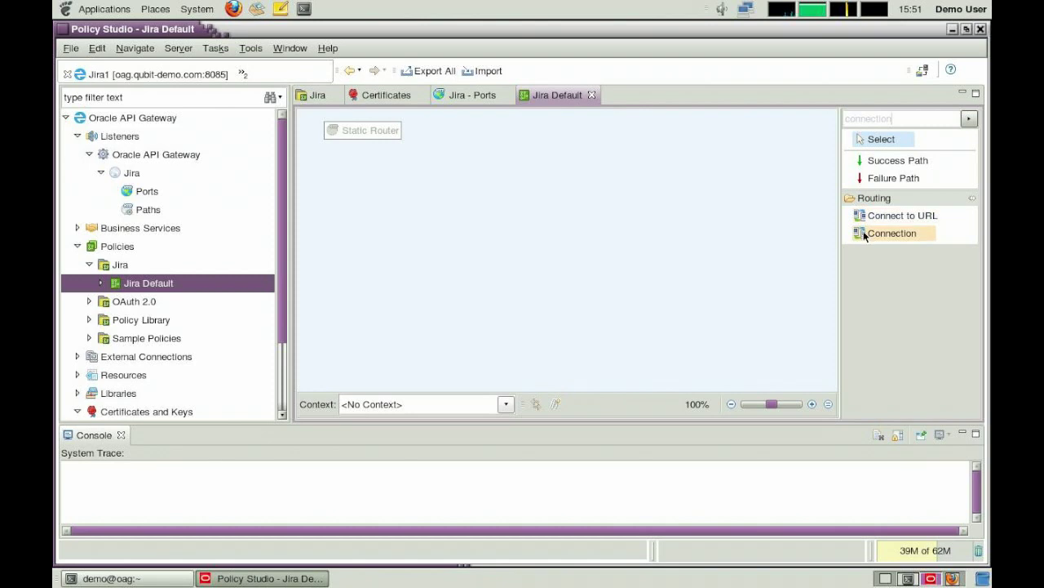
left_click_drag(869, 234, 694, 231)
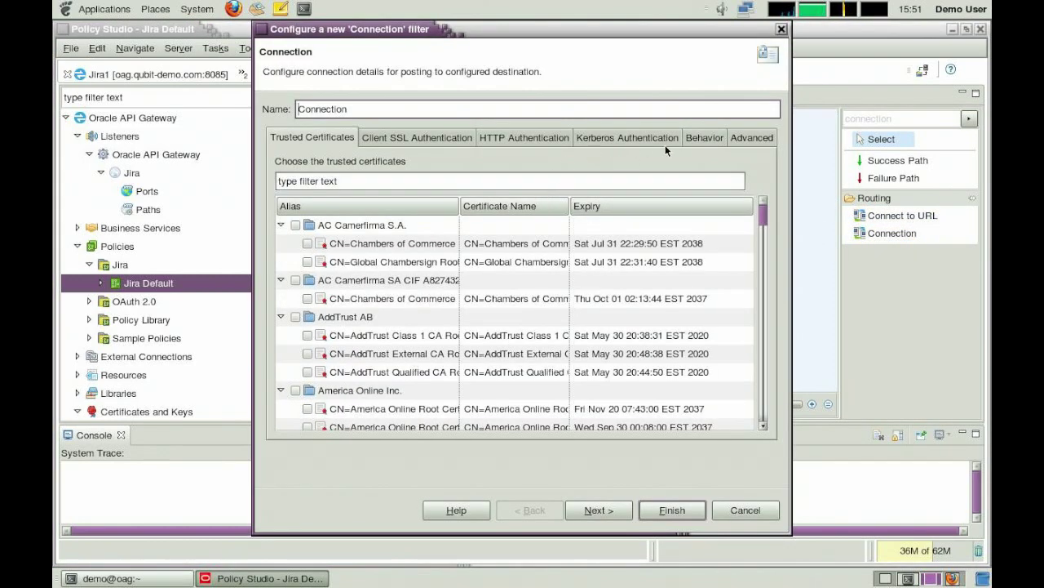
left_click(746, 139)
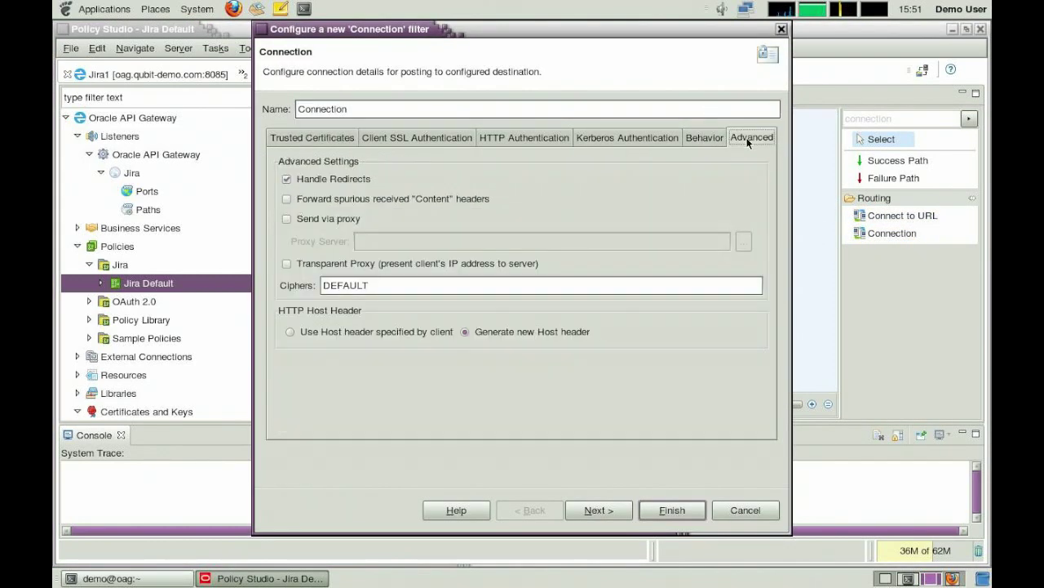
left_click(286, 178)
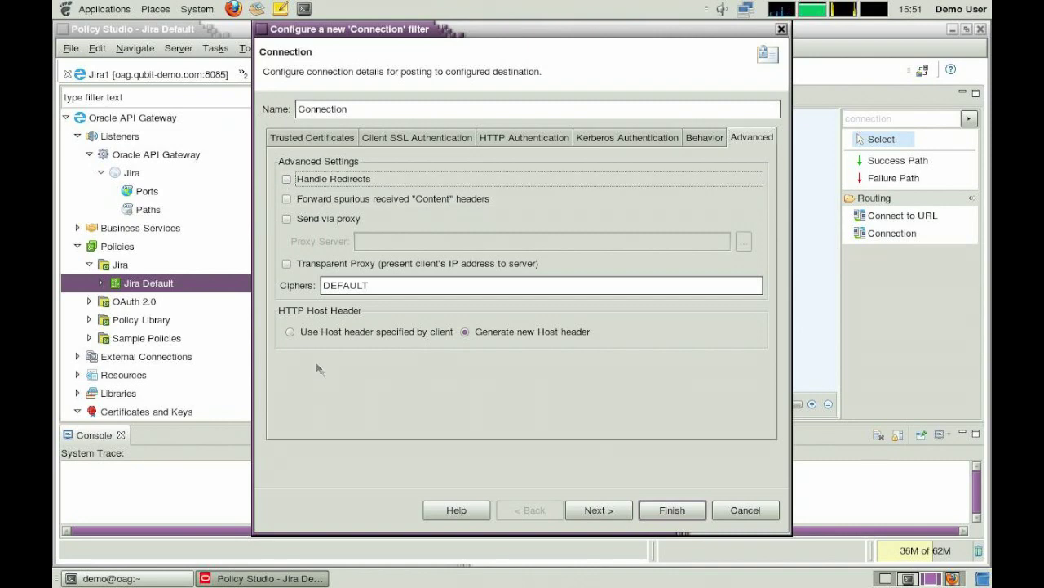
left_click(289, 333)
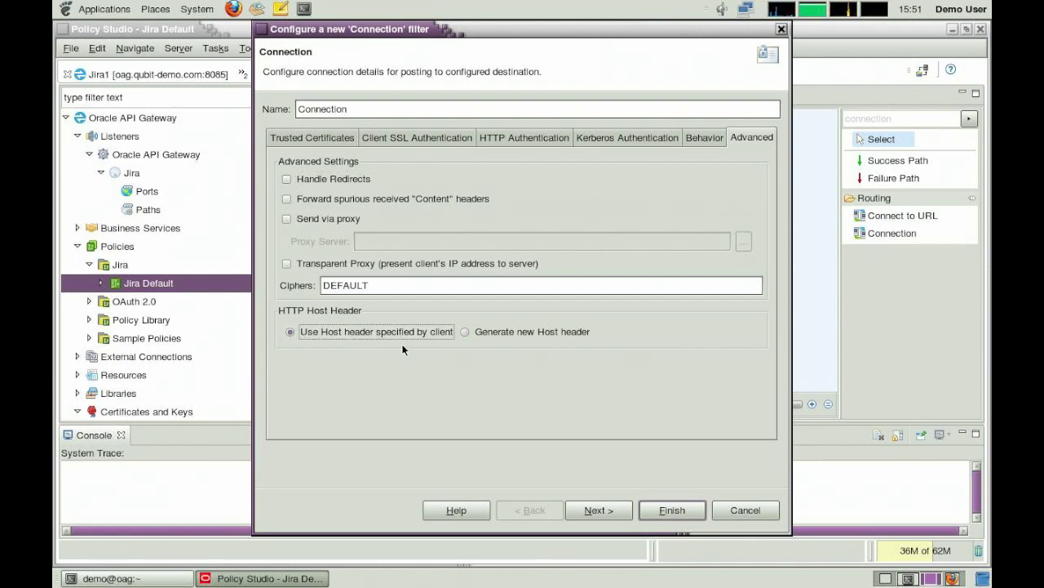
left_click(593, 510)
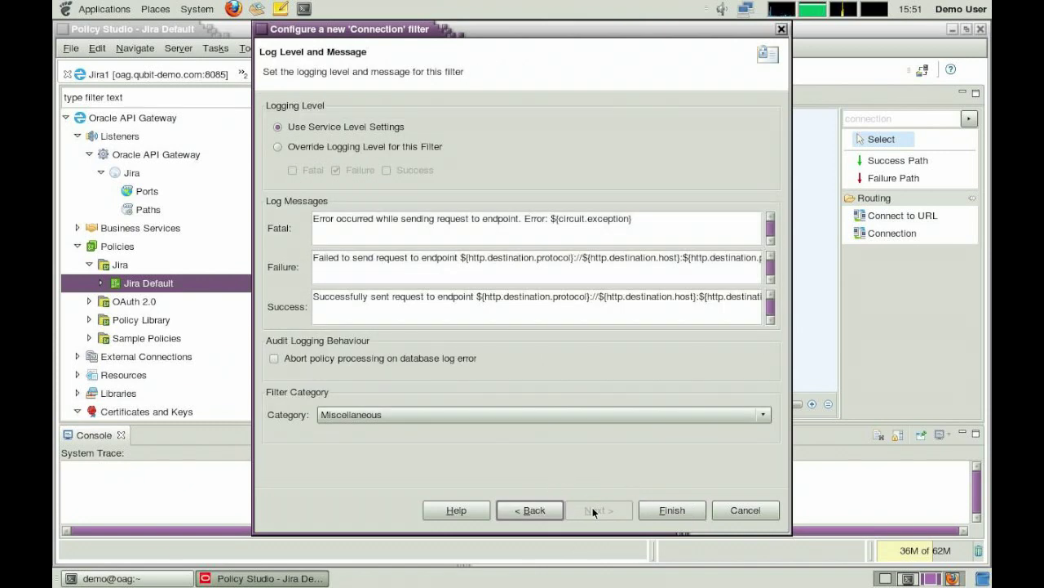
left_click(673, 510)
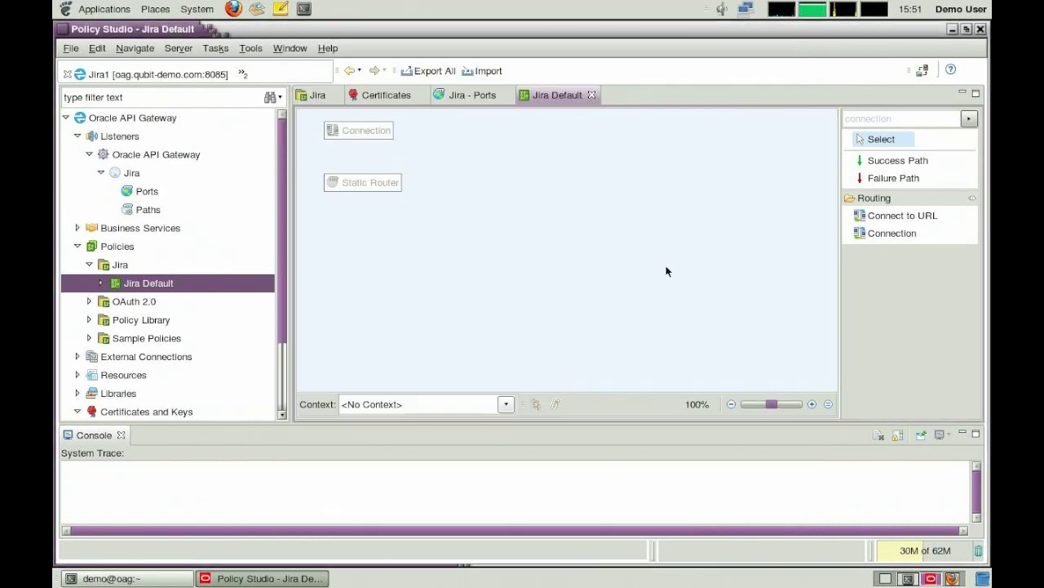
Step: Set the Static Router filter as the policy's start and add a success path from it to the Connection filter
right_click(355, 181)
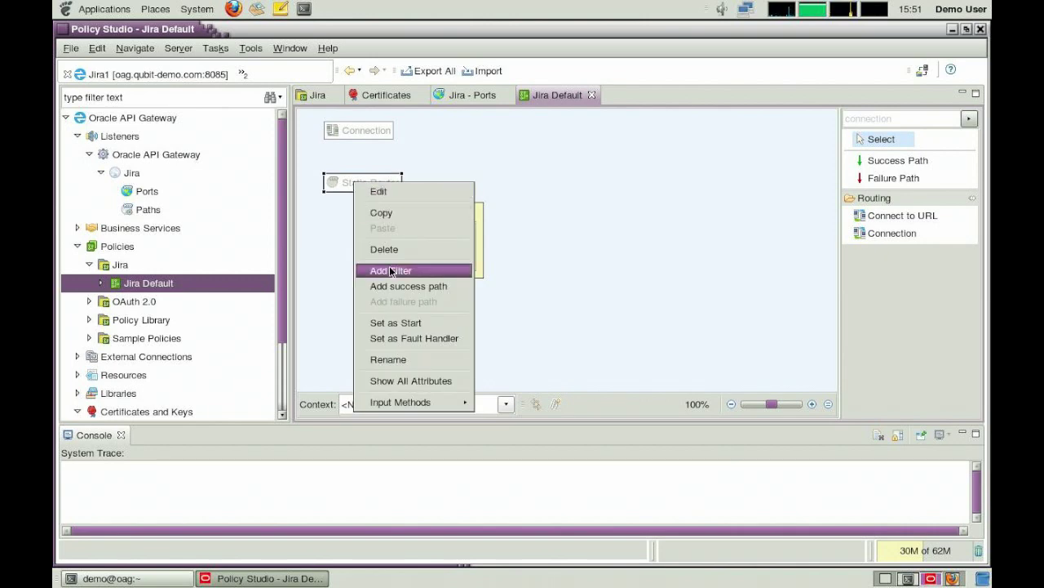
left_click(398, 323)
right_click(396, 190)
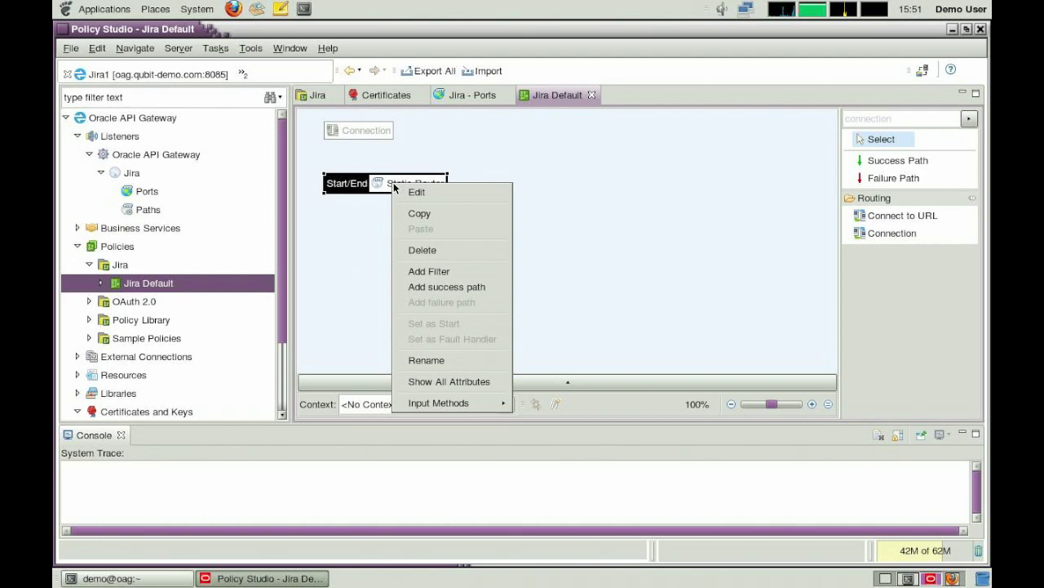
left_click(421, 286)
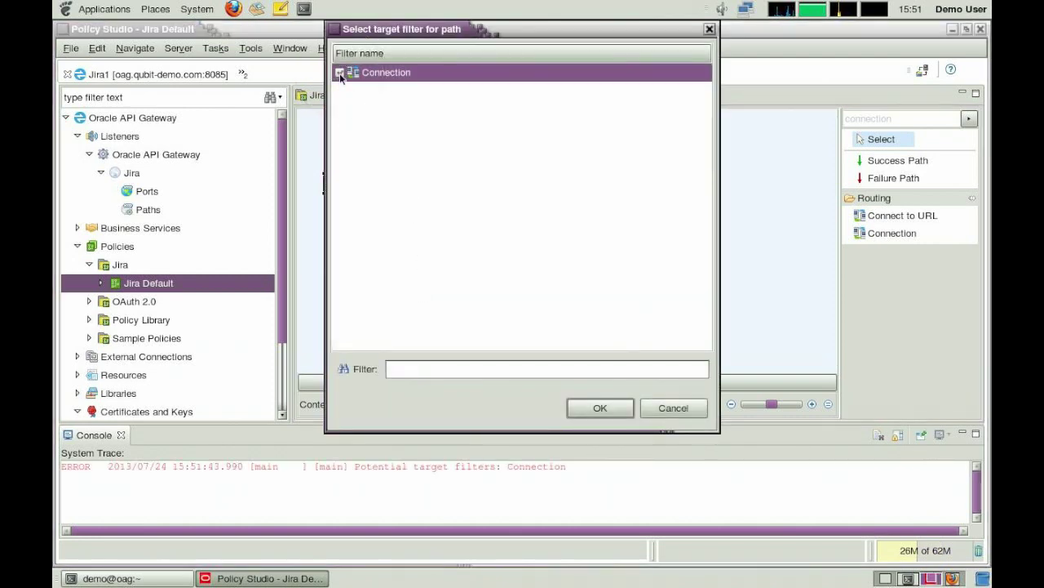
left_click(615, 401)
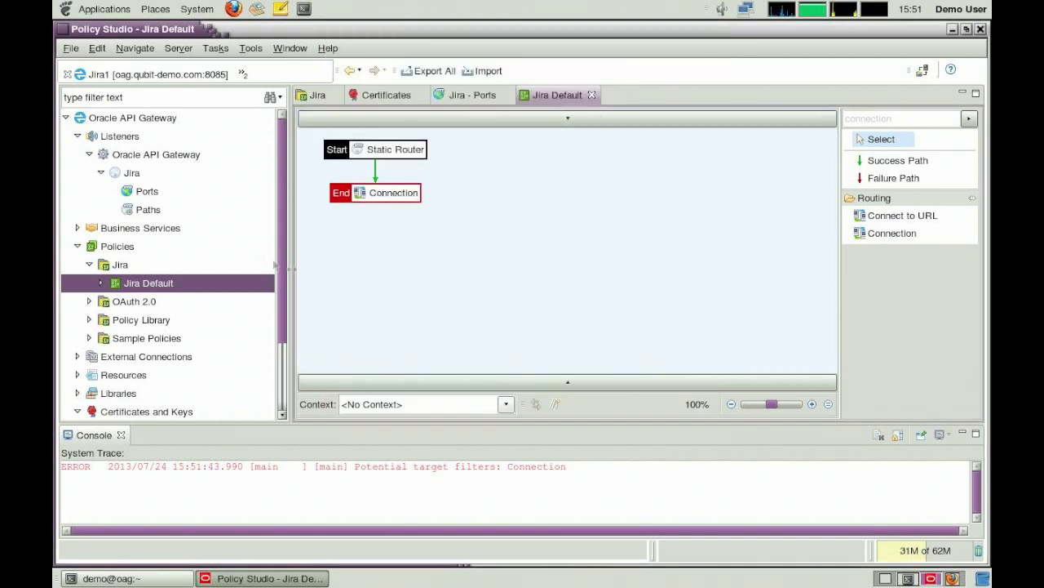
Step: Add a path resolver for / to the Jira listener's paths, with Jira Default as its path specific policy
double_click(159, 210)
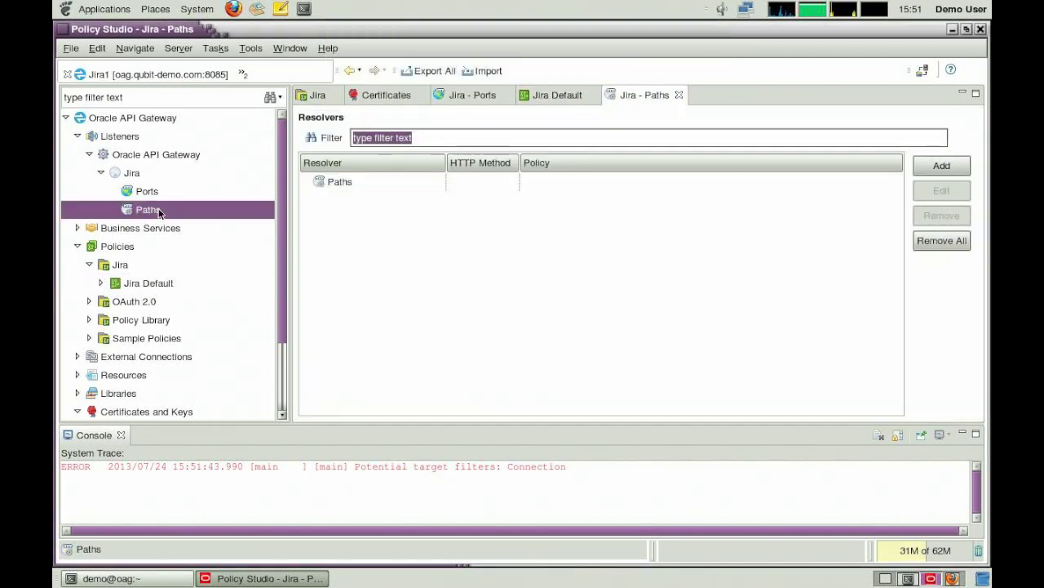
left_click(314, 181)
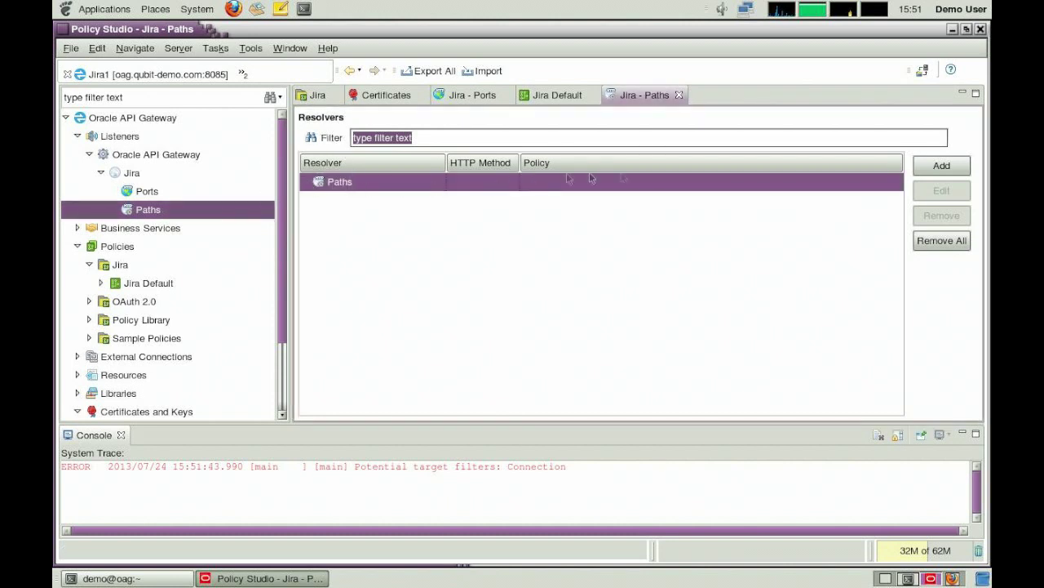
left_click(941, 165)
left_click(820, 190)
left_click(650, 173)
type("/")
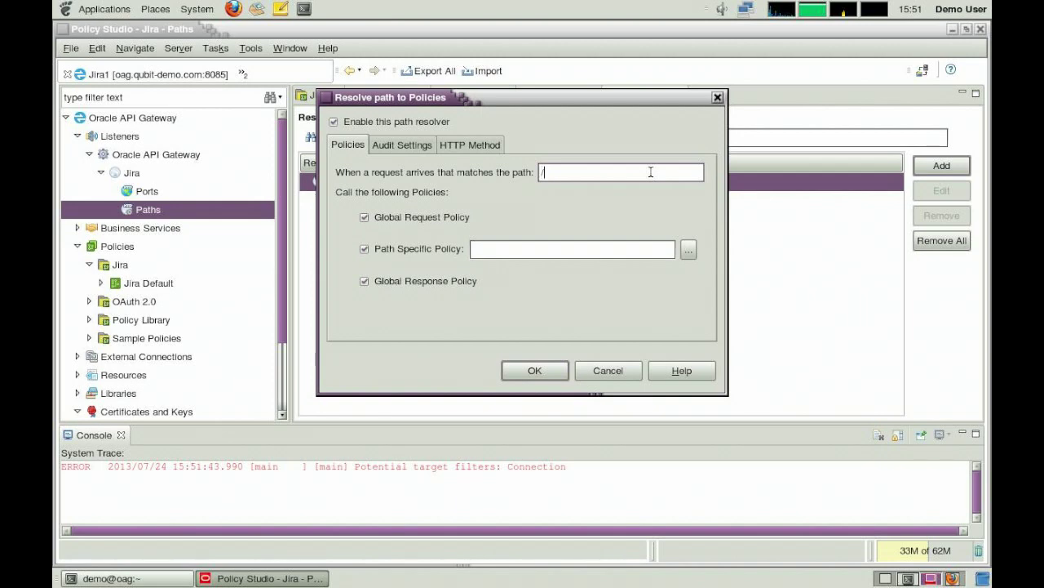
left_click(687, 250)
left_click(421, 114)
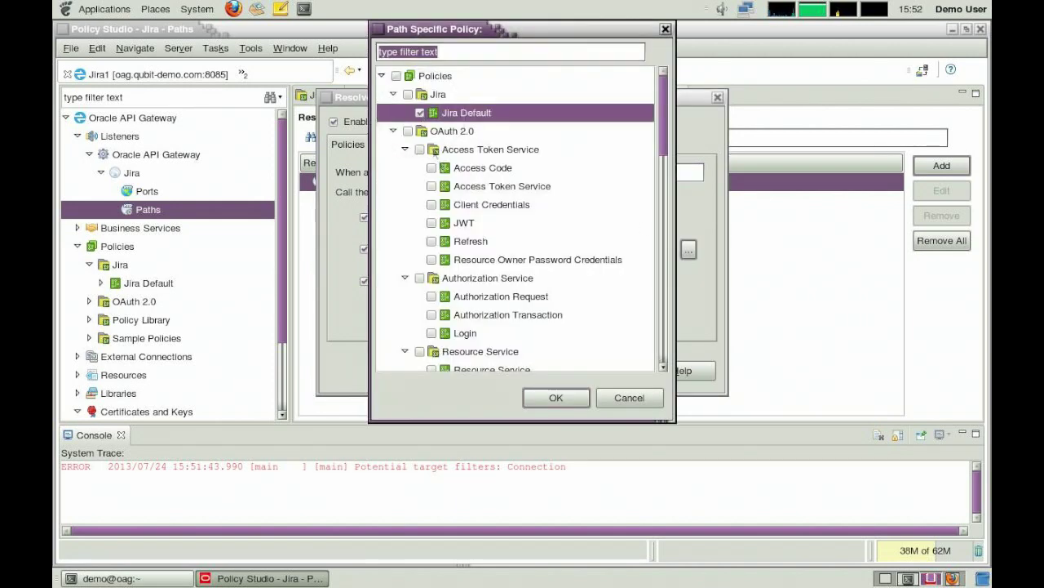
left_click(556, 397)
left_click(558, 376)
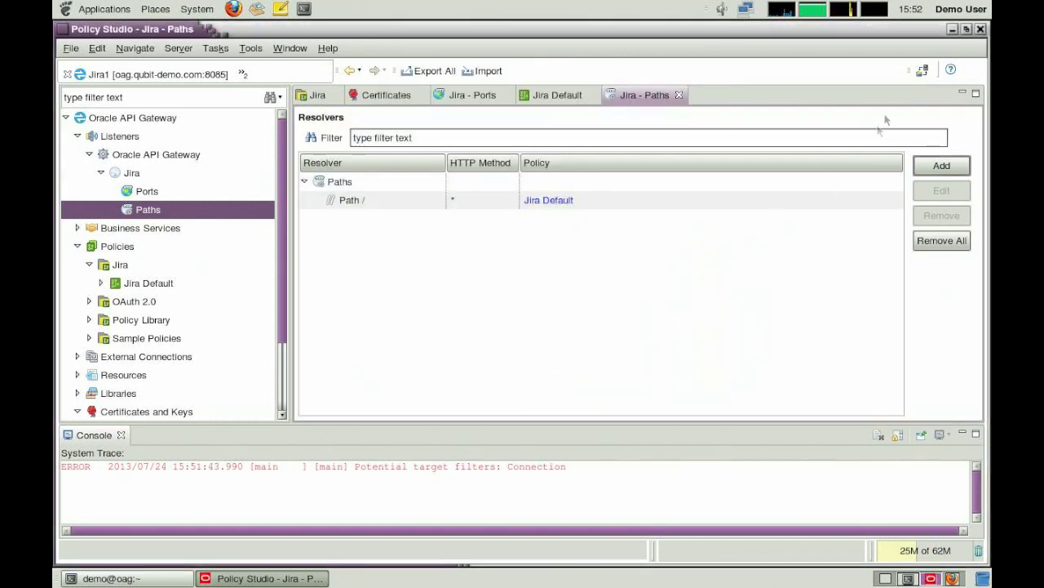
Step: Deploy the configuration to the Jira1 server in JiraGroup, checking the gateway's terminal log while it runs
left_click(923, 72)
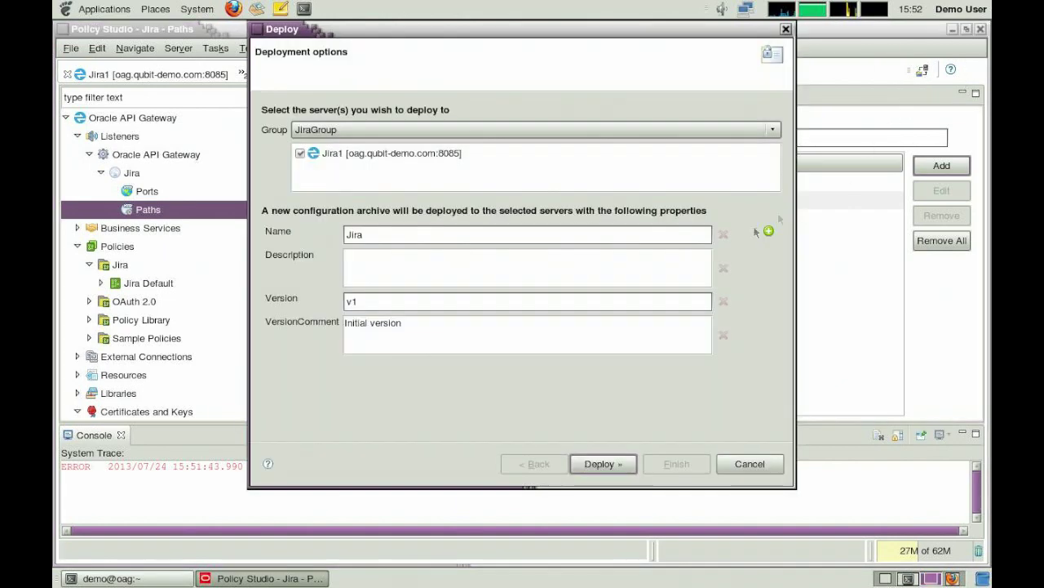
left_click(617, 465)
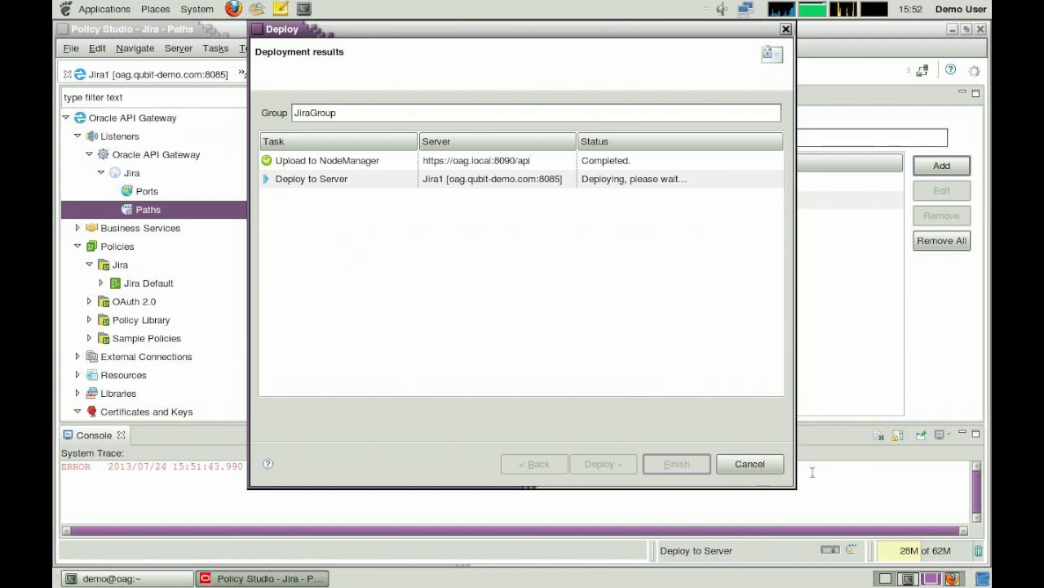
left_click(909, 578)
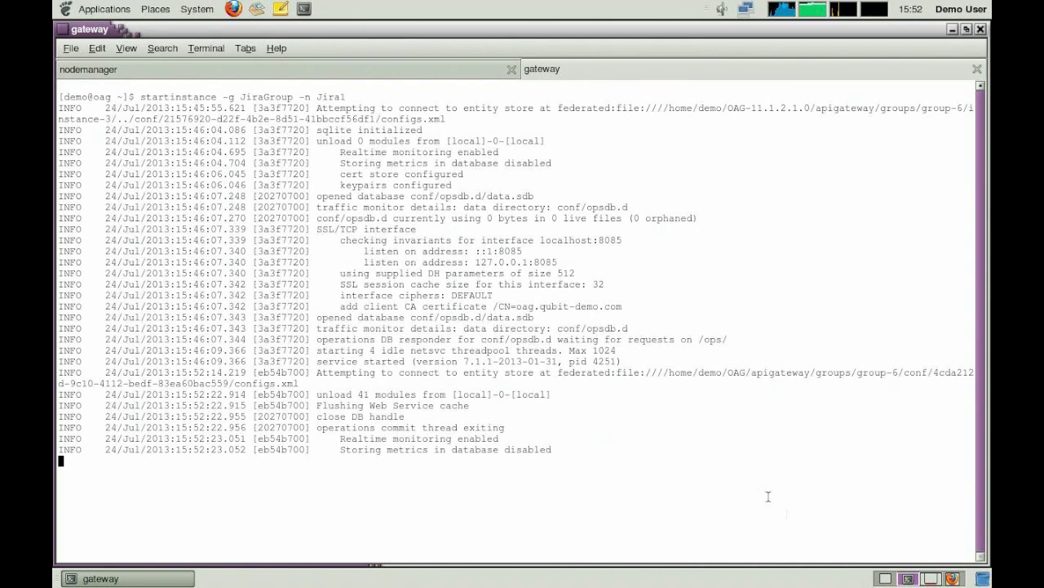
left_click(934, 578)
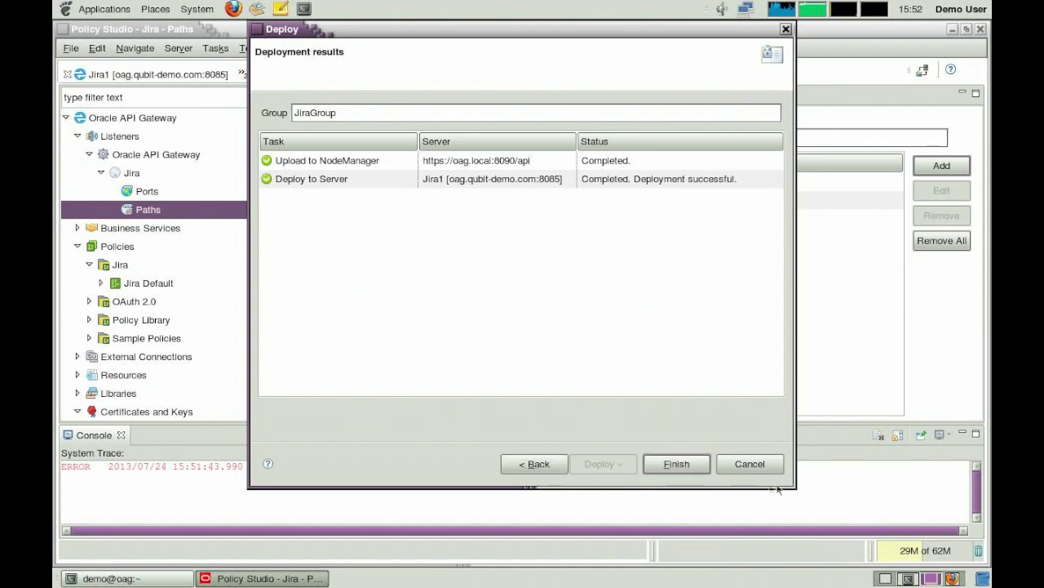
left_click(676, 462)
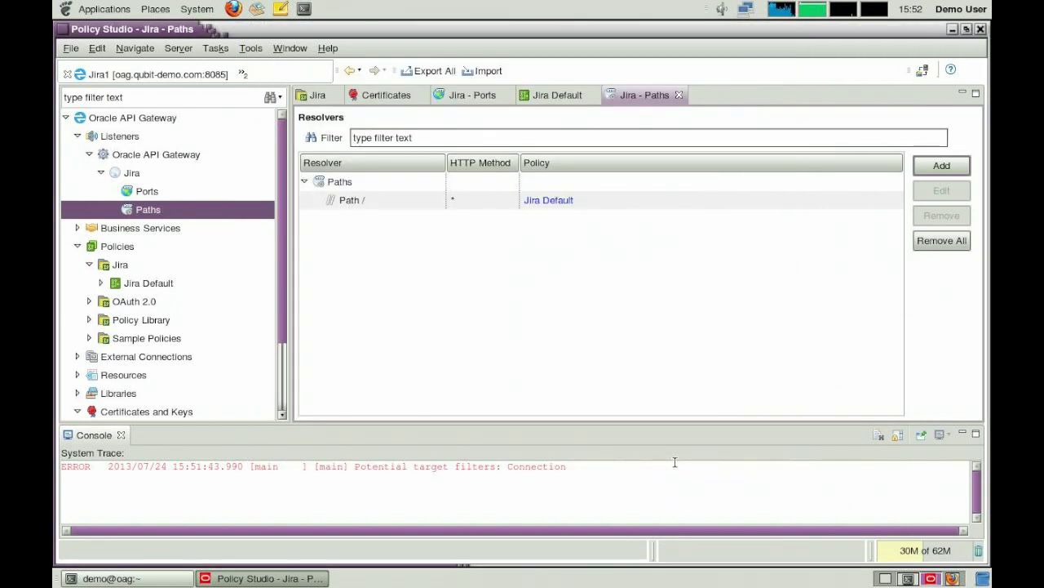
Step: Open the system's Firewall Configuration on the empty workspace, authenticating with the administrator password and dismissing the startup notice
left_click(885, 579)
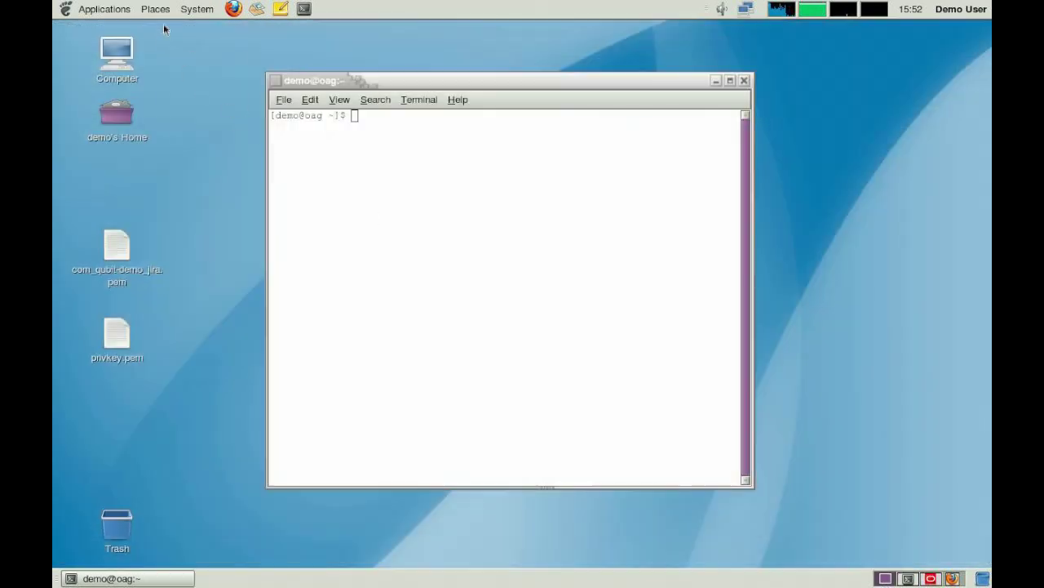
left_click(186, 11)
mouse_move(226, 46)
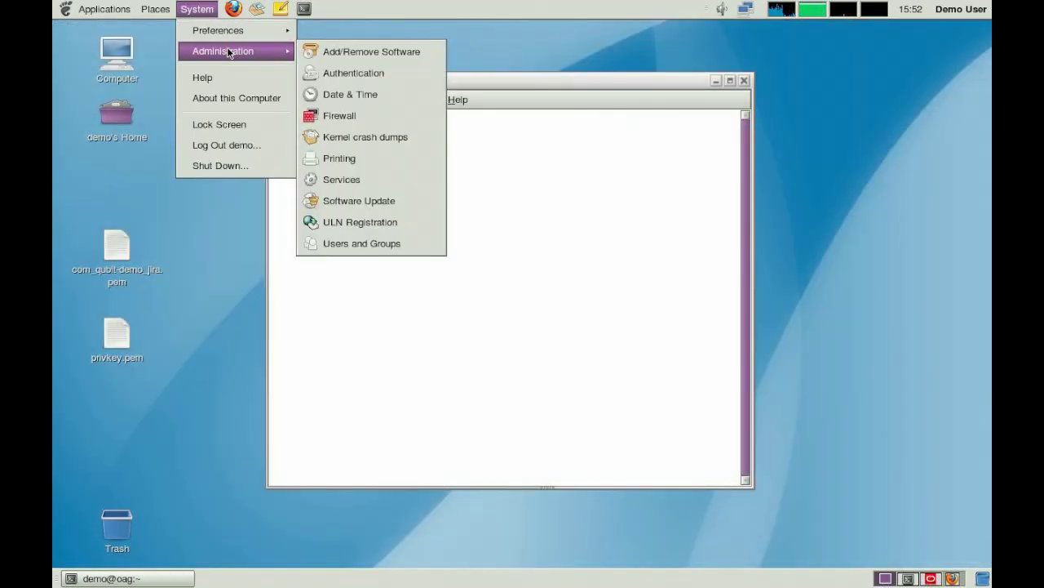
left_click(327, 114)
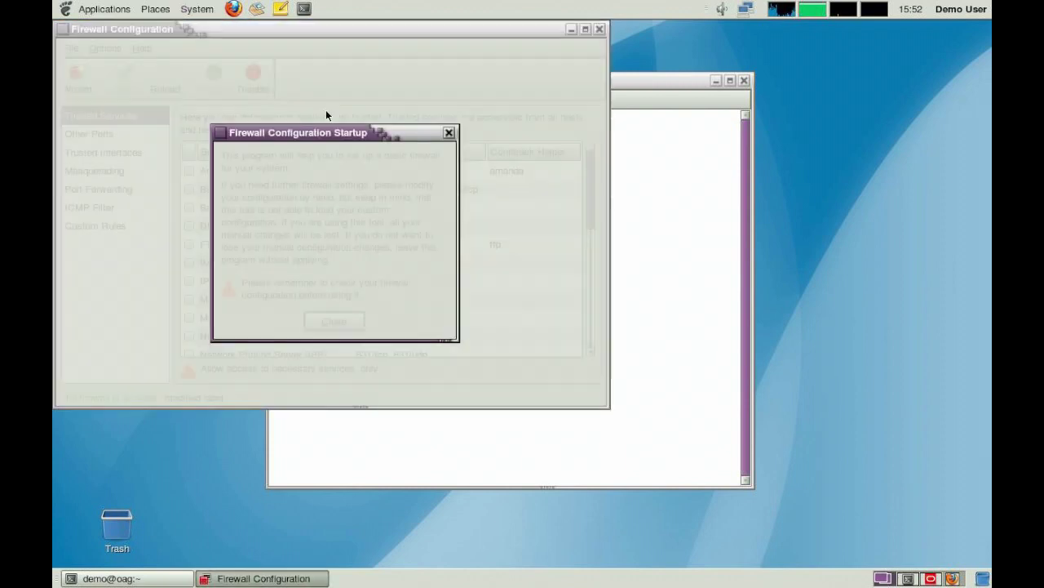
type("******")
key("Return")
left_click(337, 321)
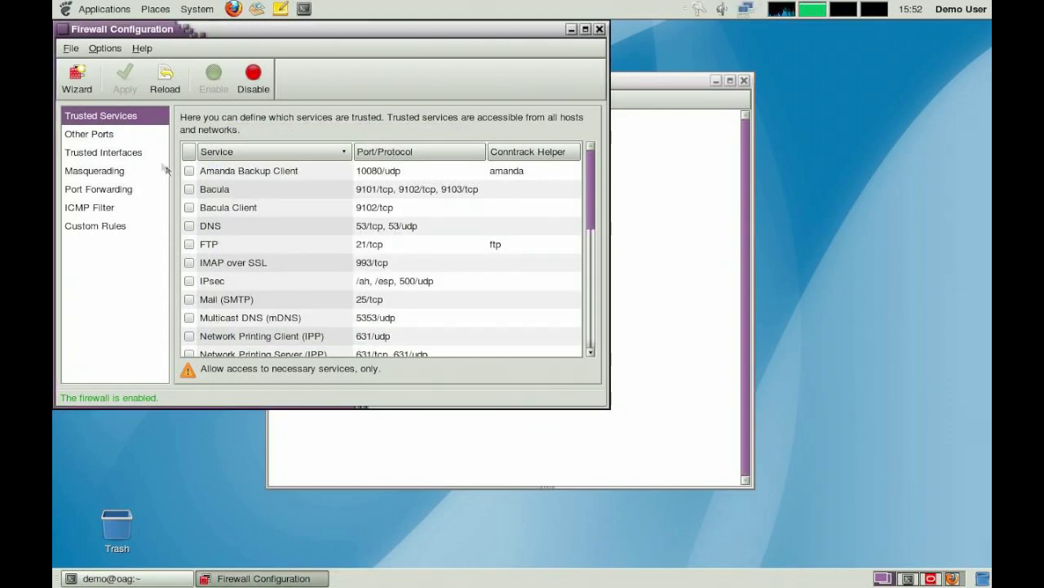
Step: Add user-defined port 8080 with protocol tcp to the firewall's other ports, apply the configuration and close the firewall tool
left_click(134, 134)
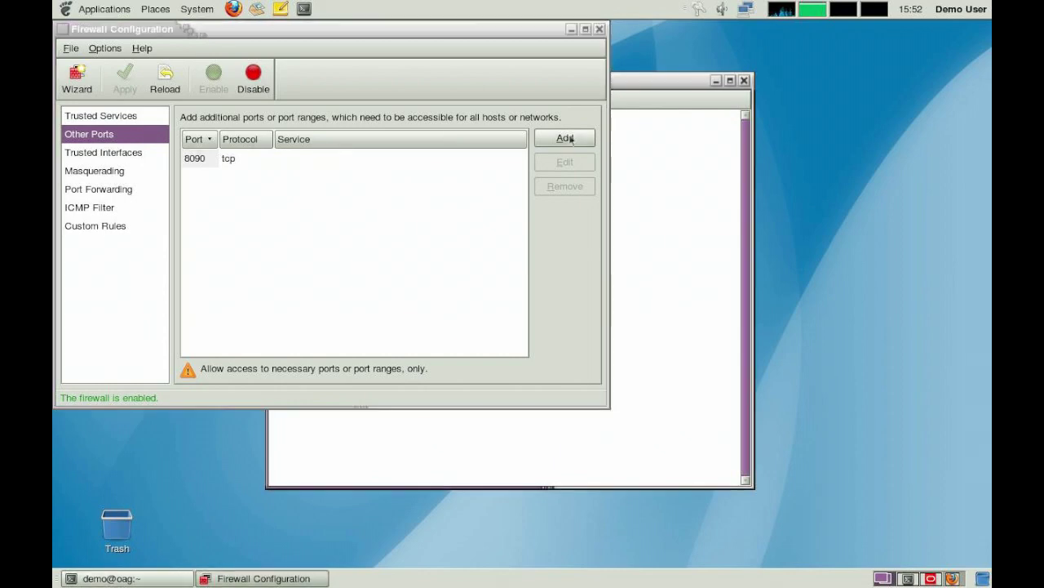
left_click(565, 138)
left_click(287, 285)
left_click(348, 308)
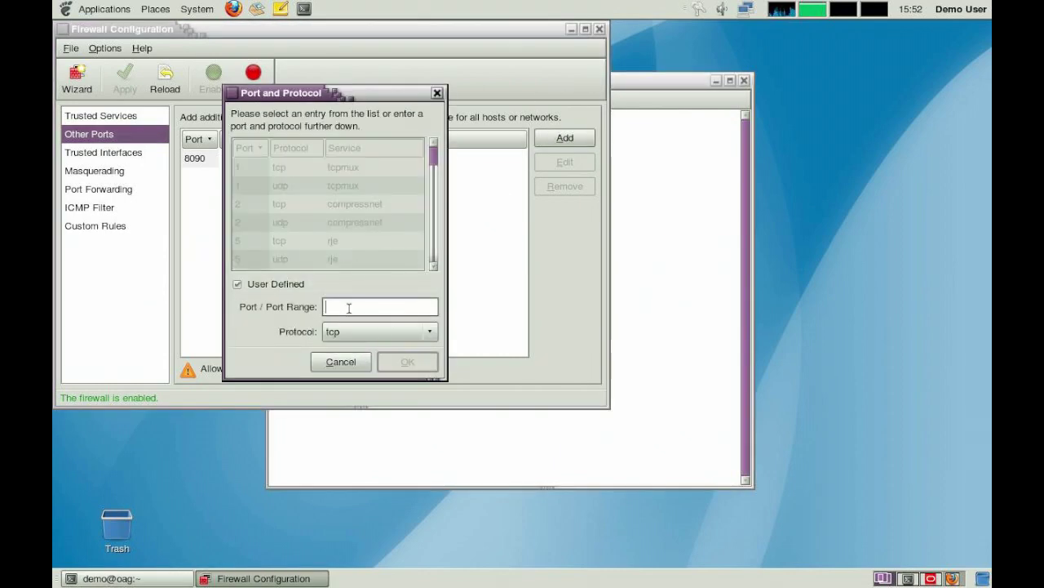
type("8080")
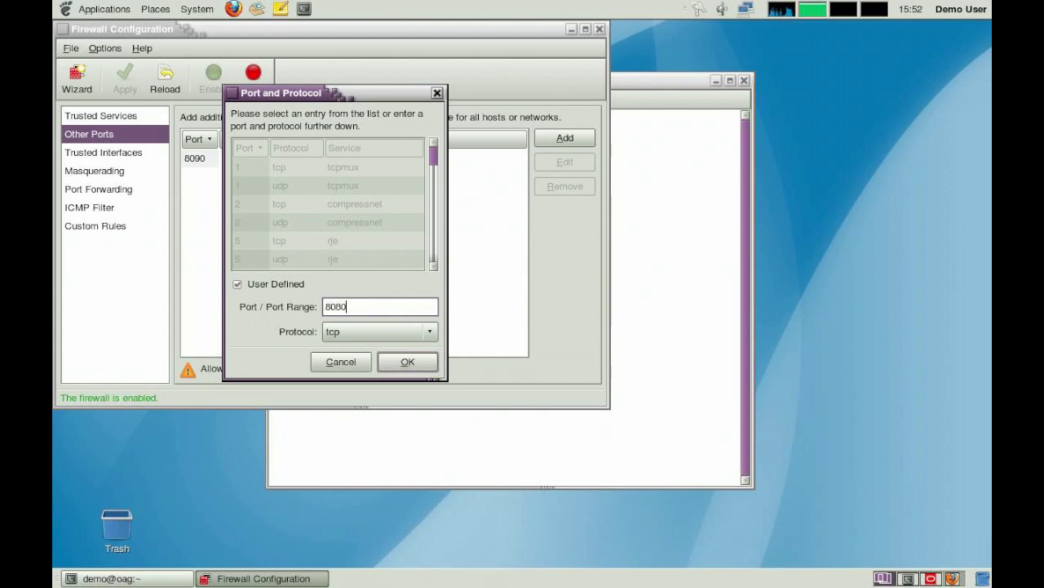
left_click(402, 361)
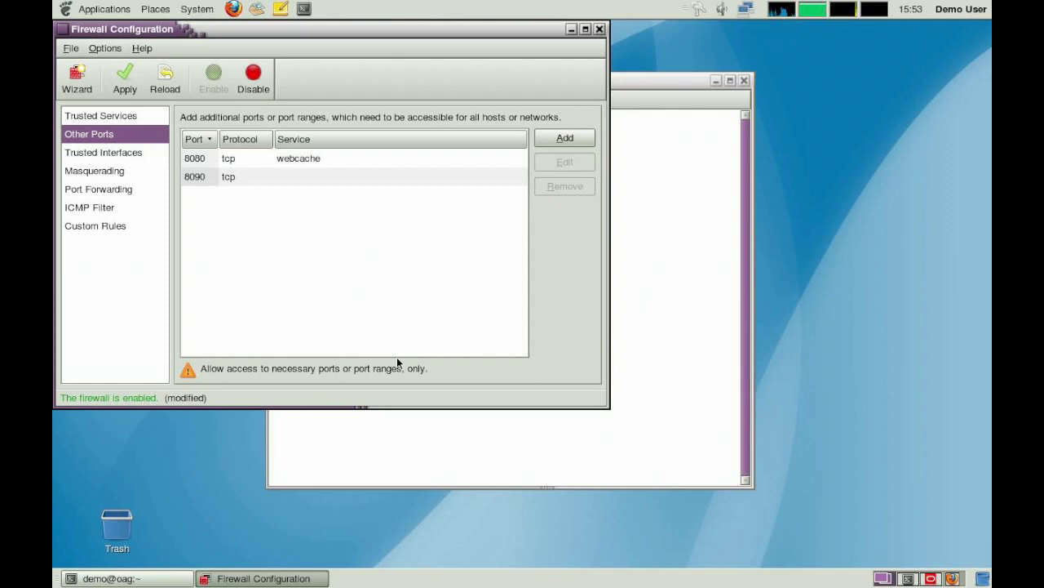
left_click(125, 82)
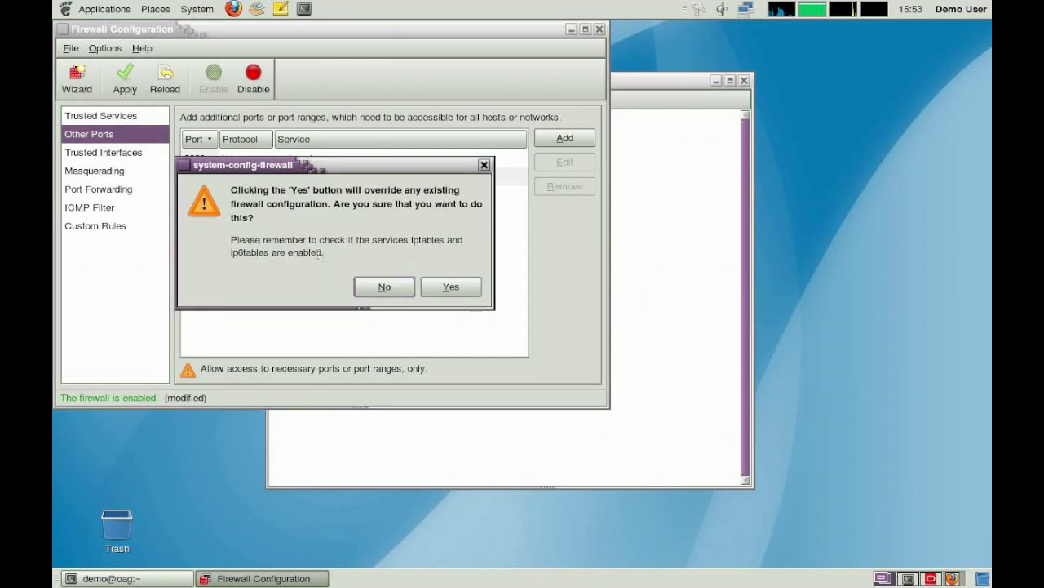
left_click(449, 288)
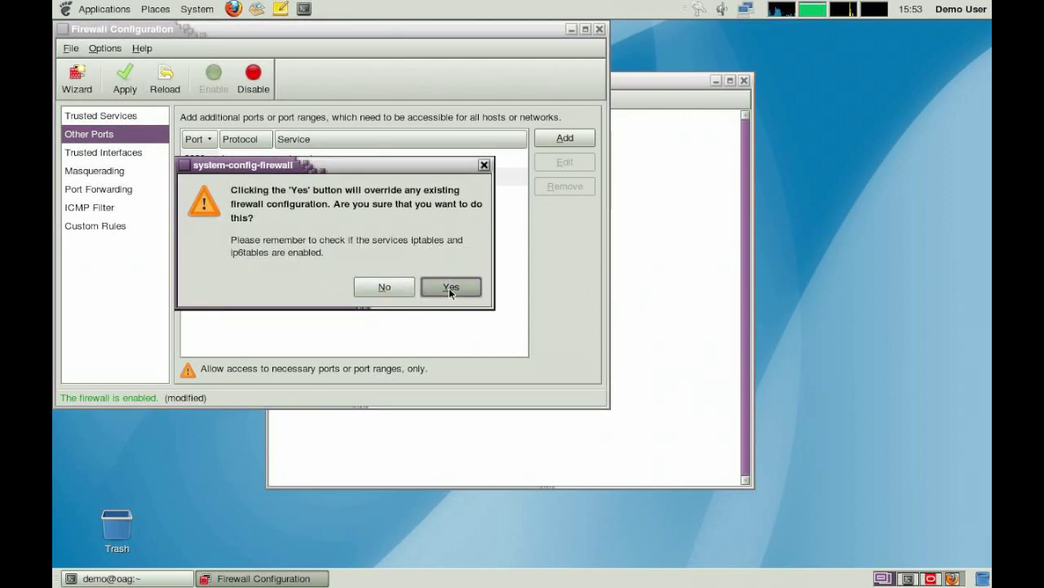
left_click(600, 29)
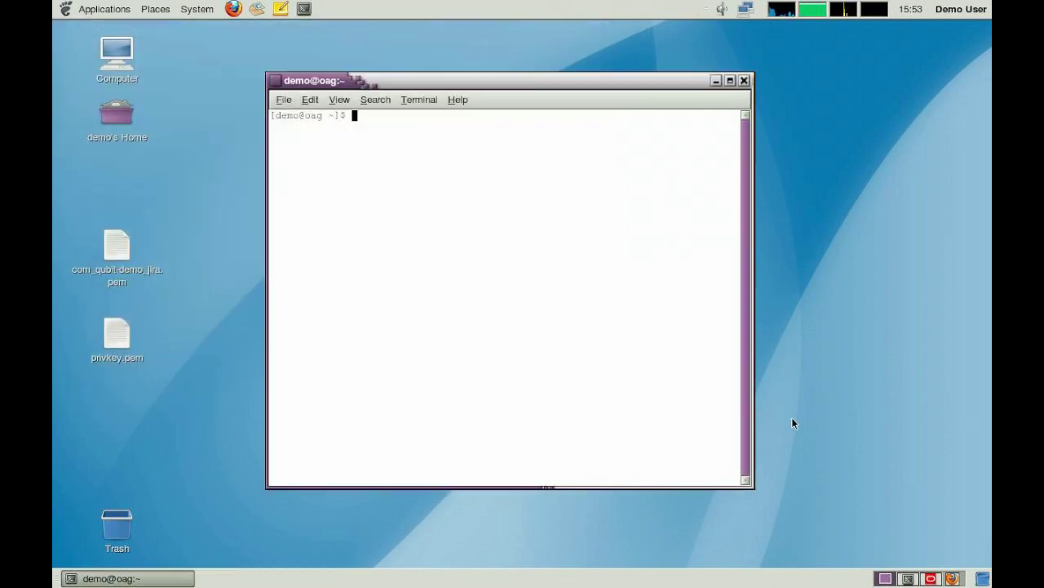
Step: Switch to API Gateway Manager in the browser, reload it and examine the dynamic settings of the Jira listener's / path
left_click(908, 579)
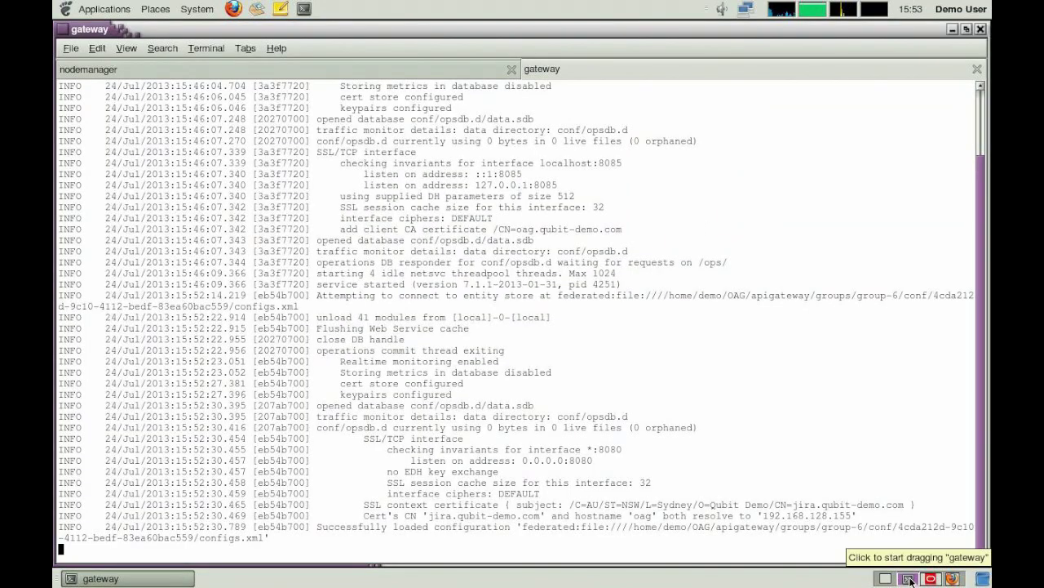
key("ctrl+Right")
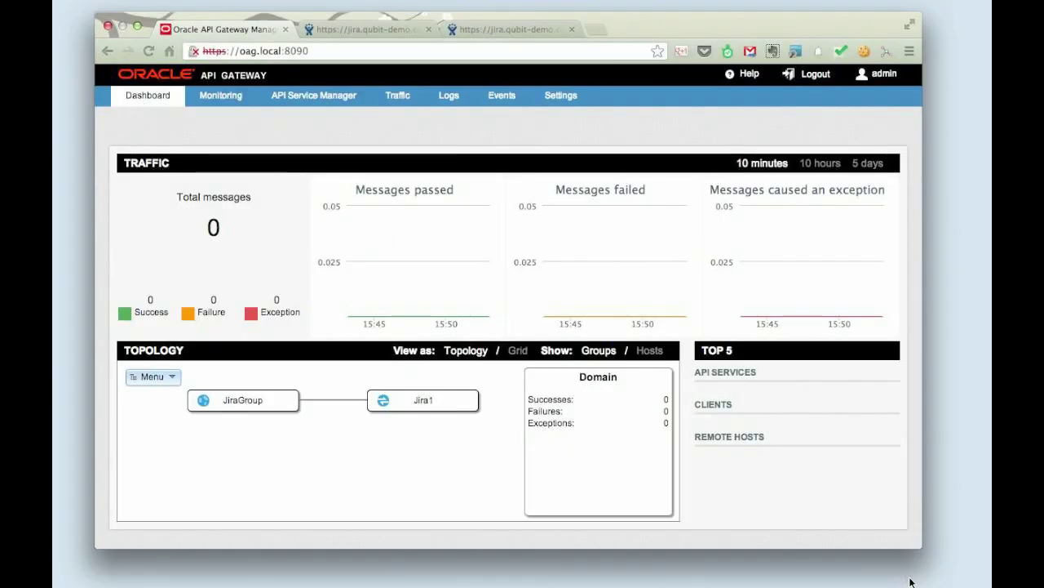
left_click(149, 50)
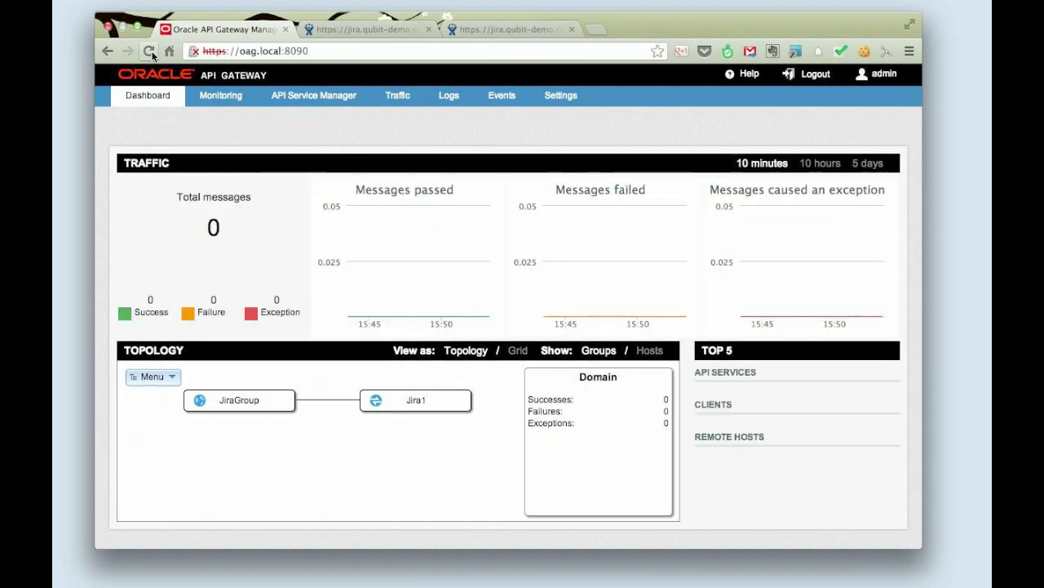
left_click(570, 100)
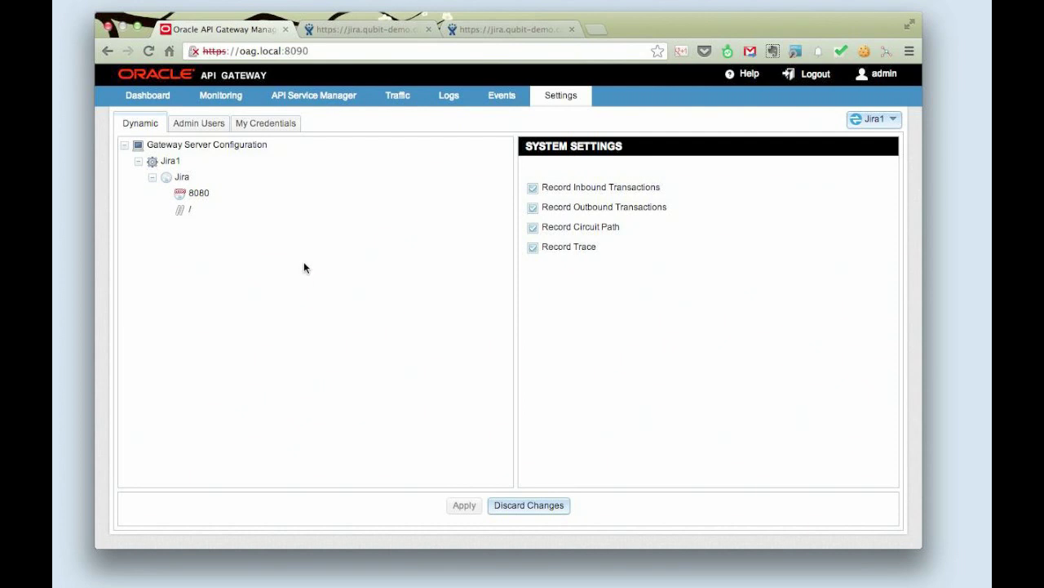
left_click(191, 212)
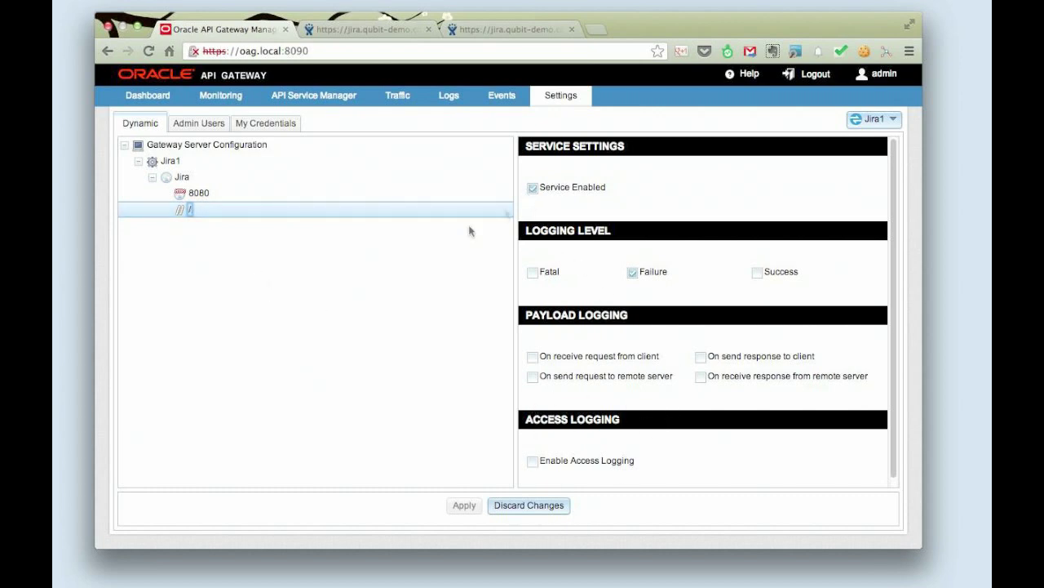
left_click(165, 96)
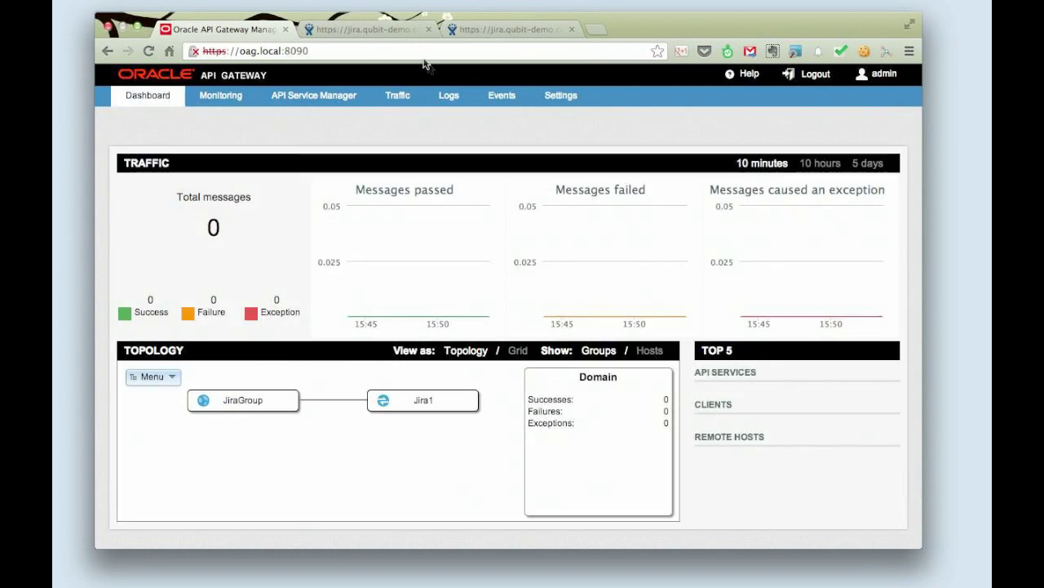
Step: Reload the Jira dashboard at jira.qubit-demo.com:8080 and check the message traffic on the API Gateway Manager dashboard
left_click(388, 29)
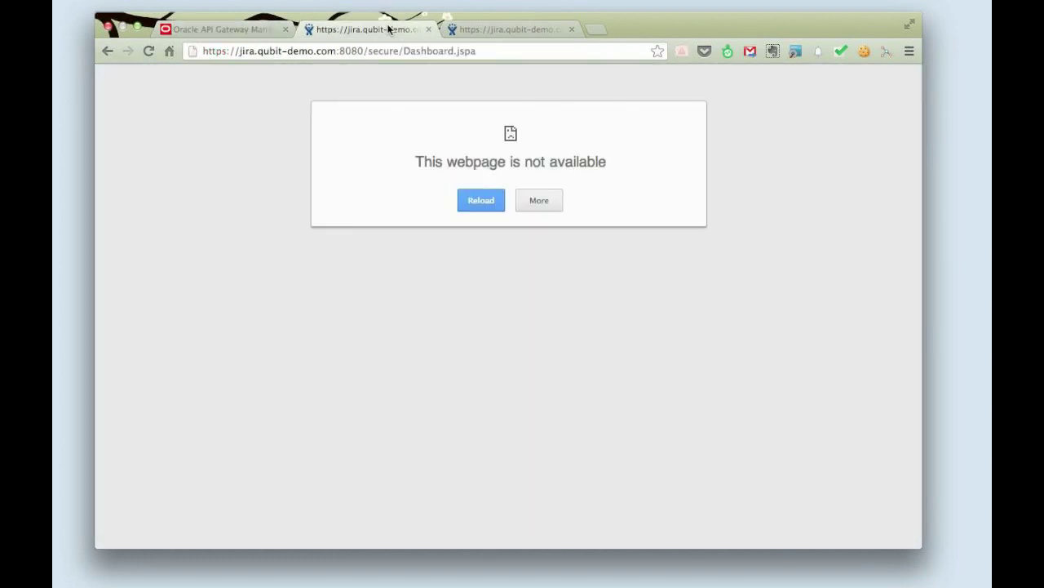
left_click(149, 50)
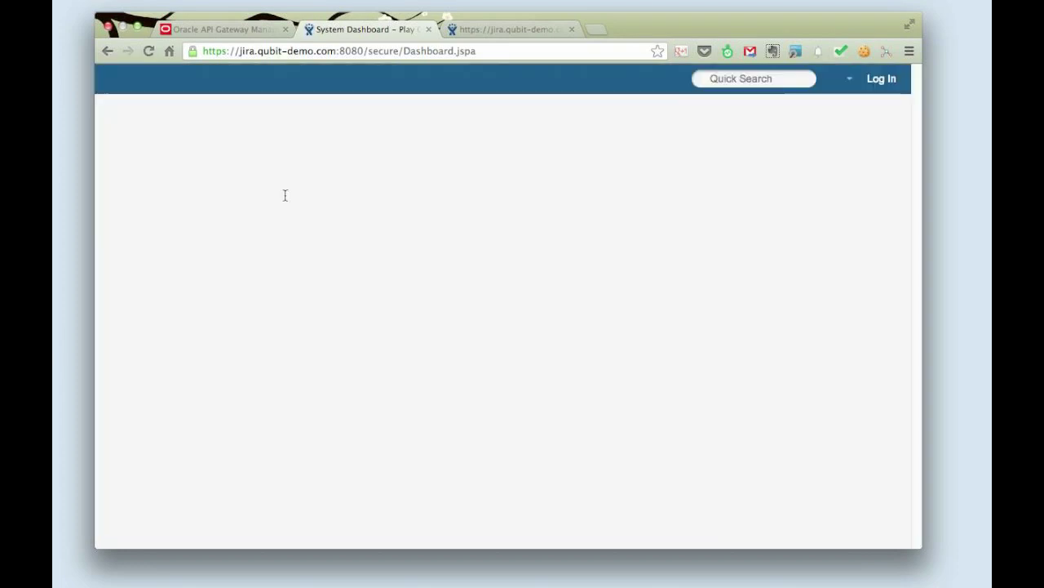
left_click(252, 33)
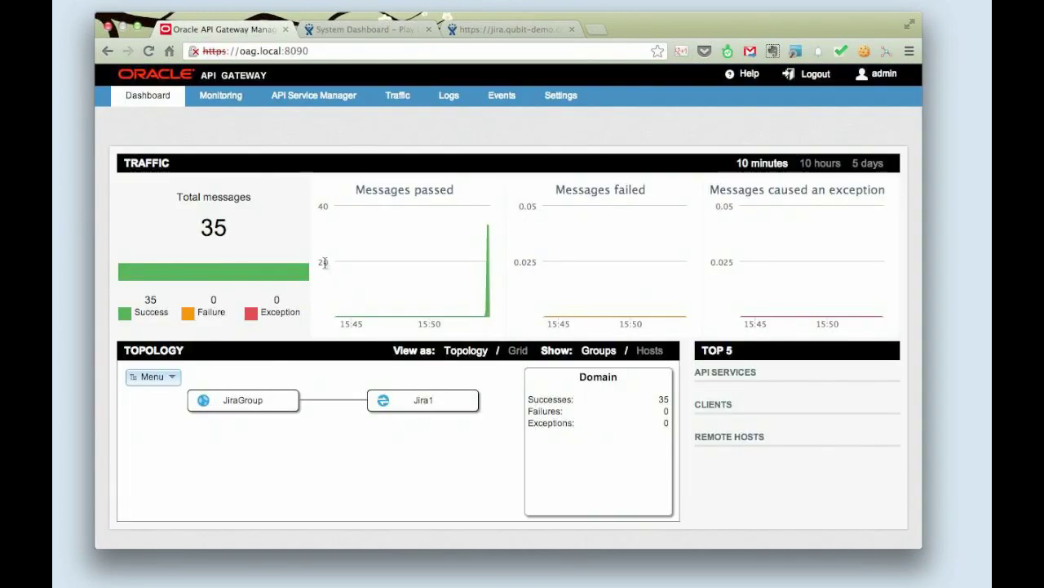
mouse_move(481, 314)
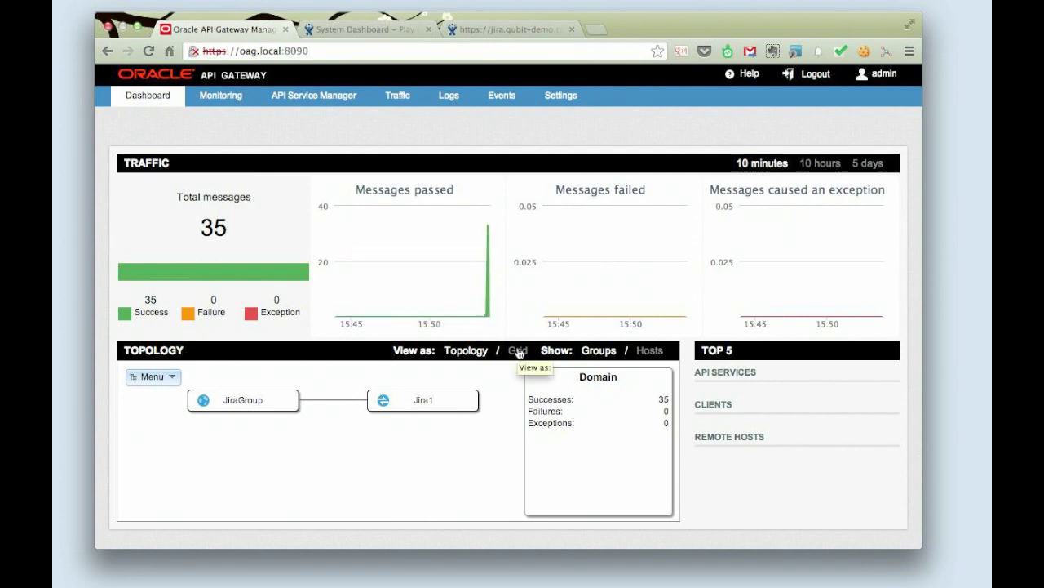
left_click(427, 129)
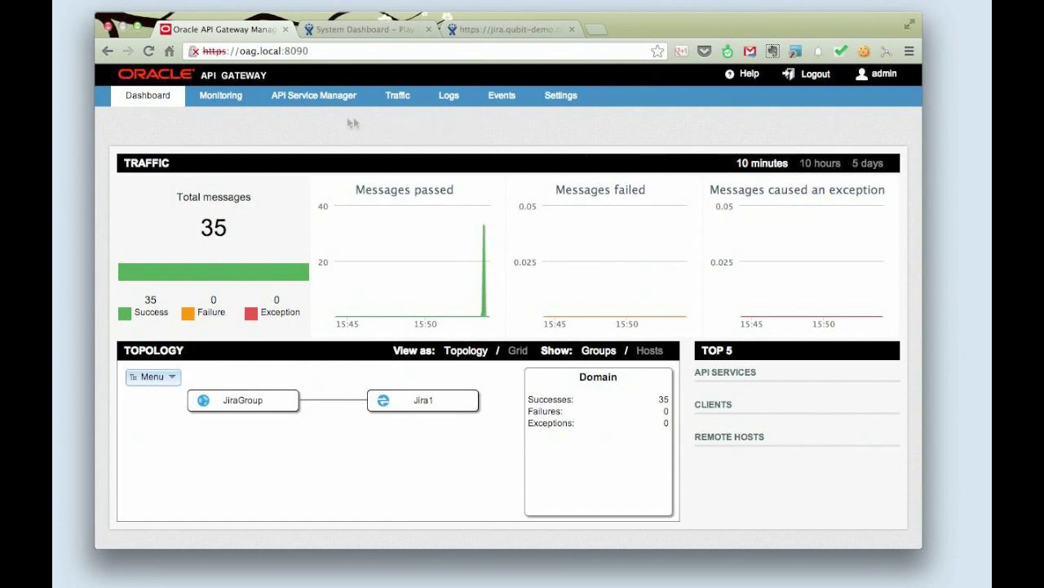
Step: Review the HTTP requests recorded in the gateway's traffic monitor, from the newest to the older entries
left_click(402, 95)
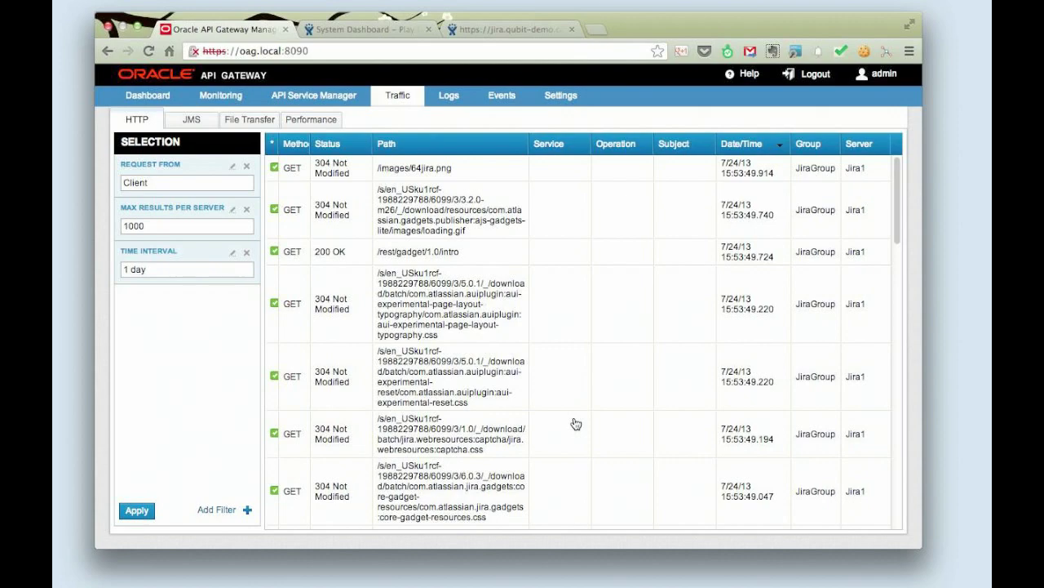
scroll(575, 422, "down", 10)
scroll(574, 423, "down", 4)
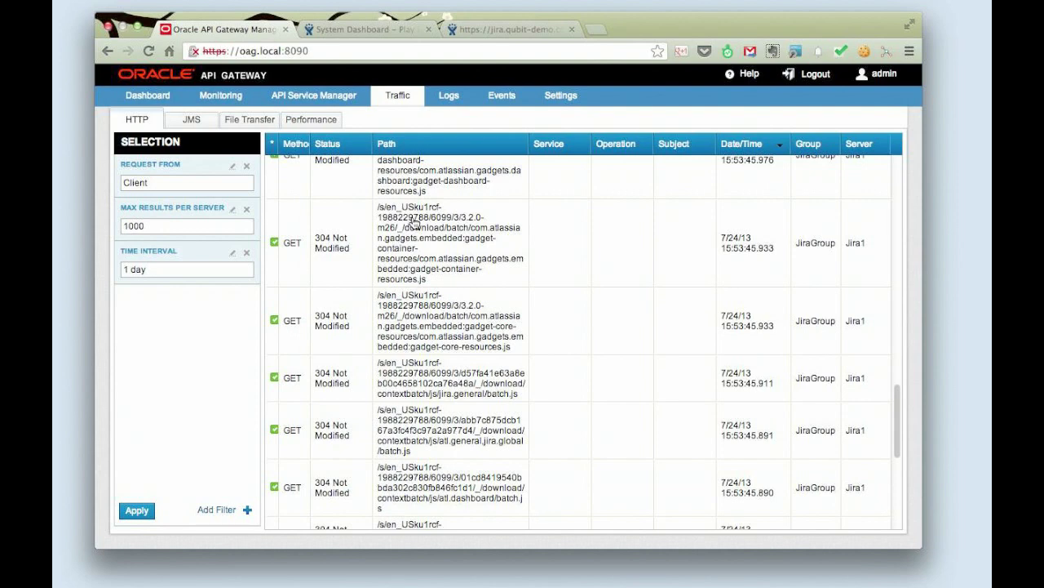
scroll(882, 379, "up", 15)
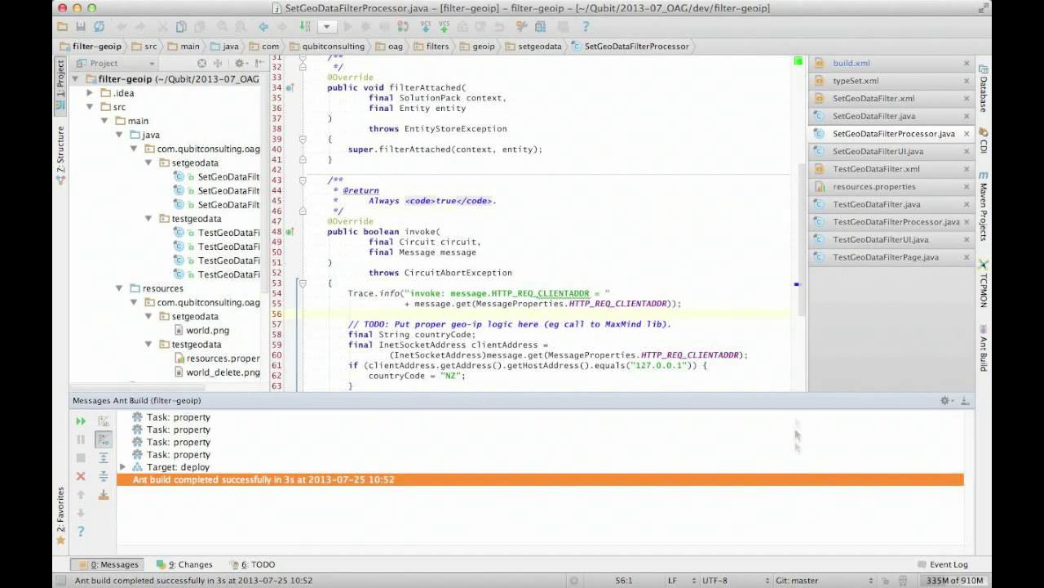
Step: In the filter-geoip project, examine the invoke methods of SetGeoDataFilterProcessor.java and TestGeoDataFilterProcessor.java, including the country code assignment and whitelist check
left_click(122, 565)
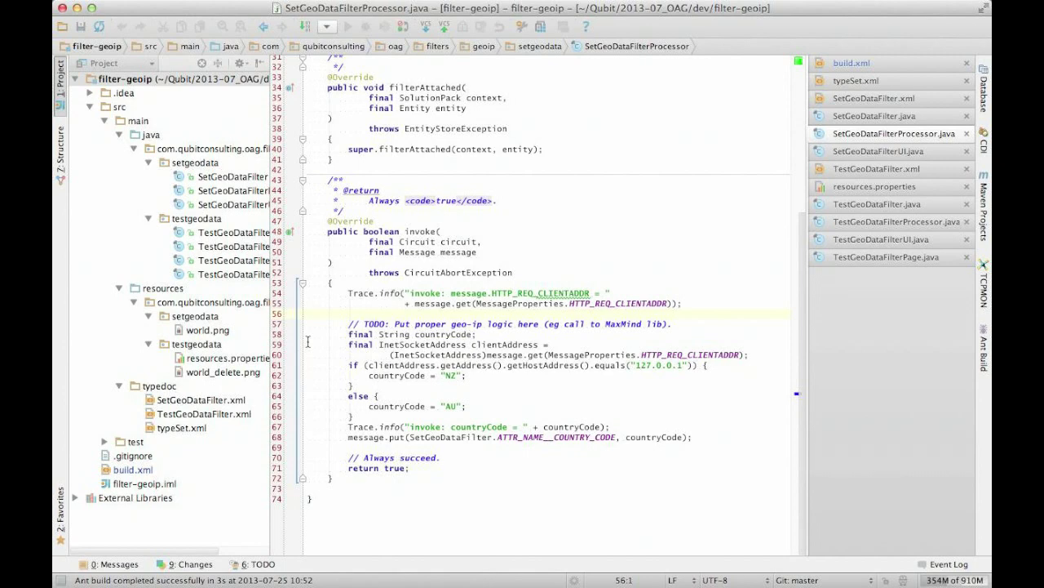
double_click(647, 366)
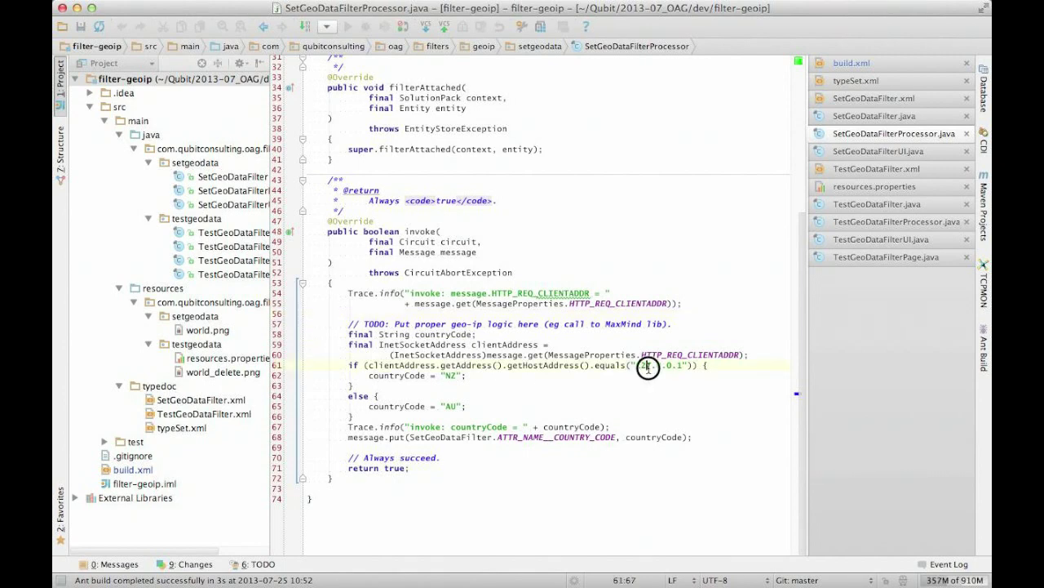
left_click(469, 375)
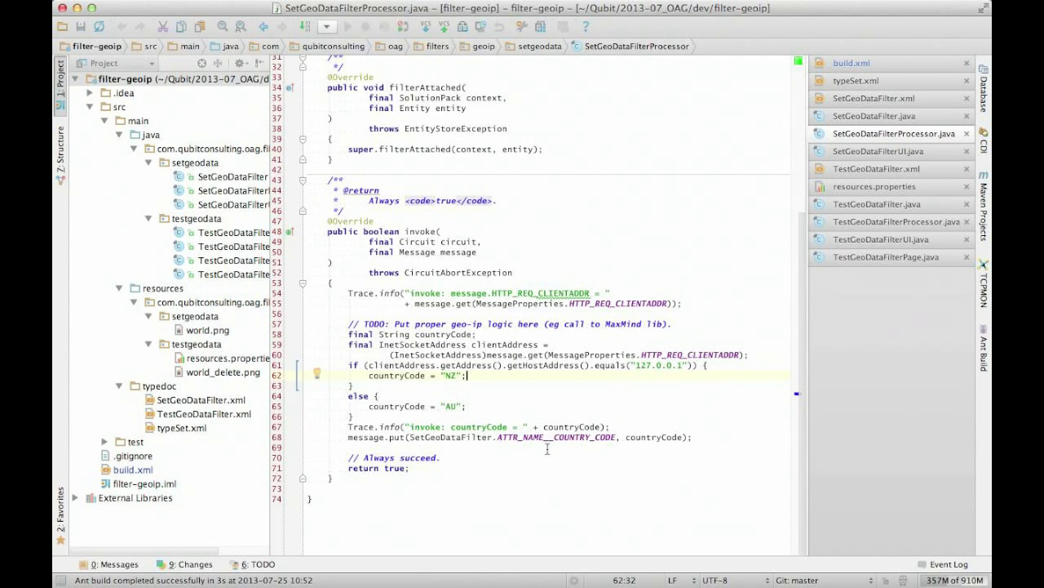
mouse_move(554, 440)
left_click(864, 222)
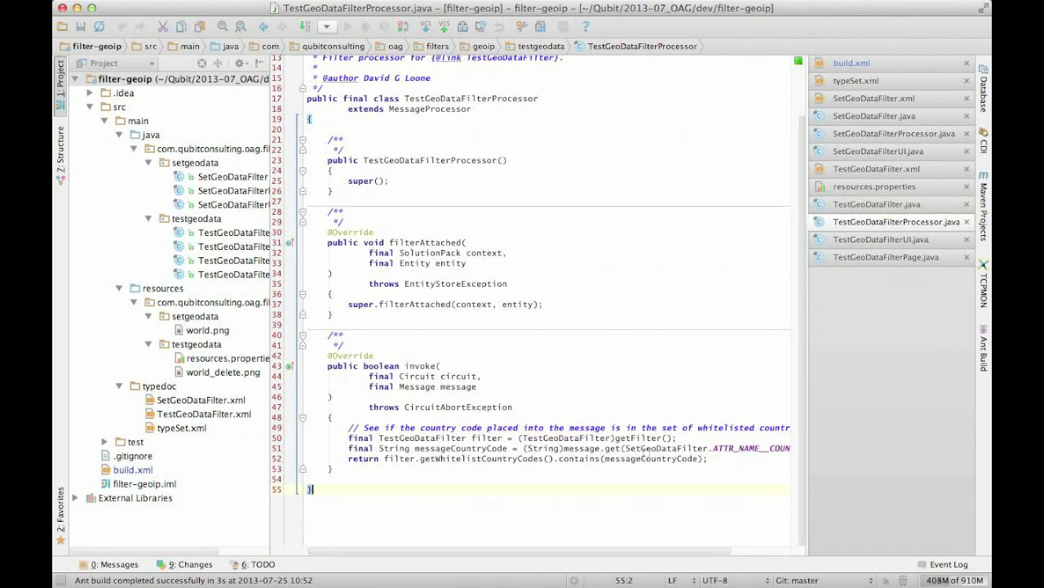
double_click(579, 458)
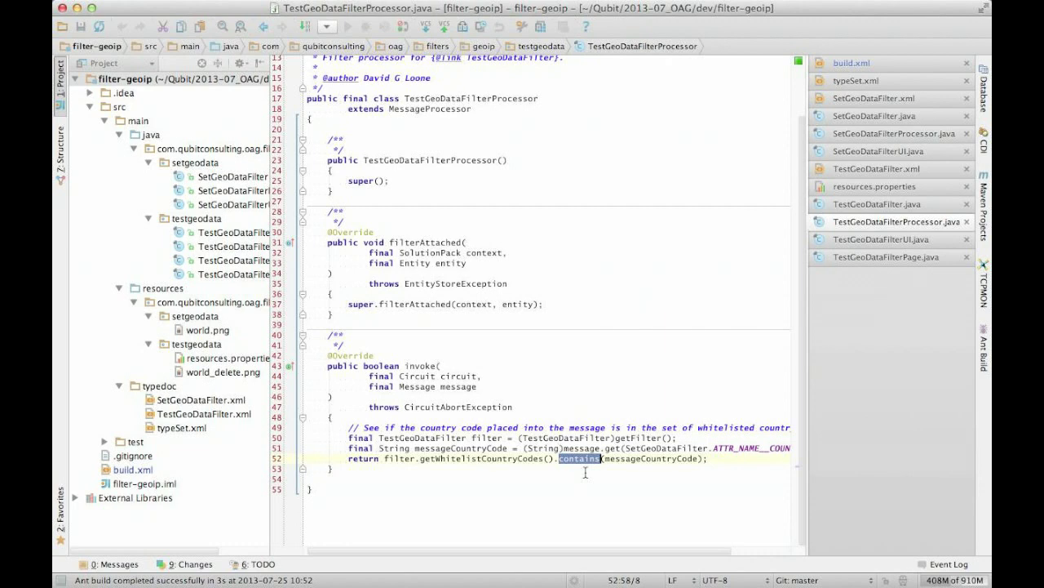
left_click(585, 472)
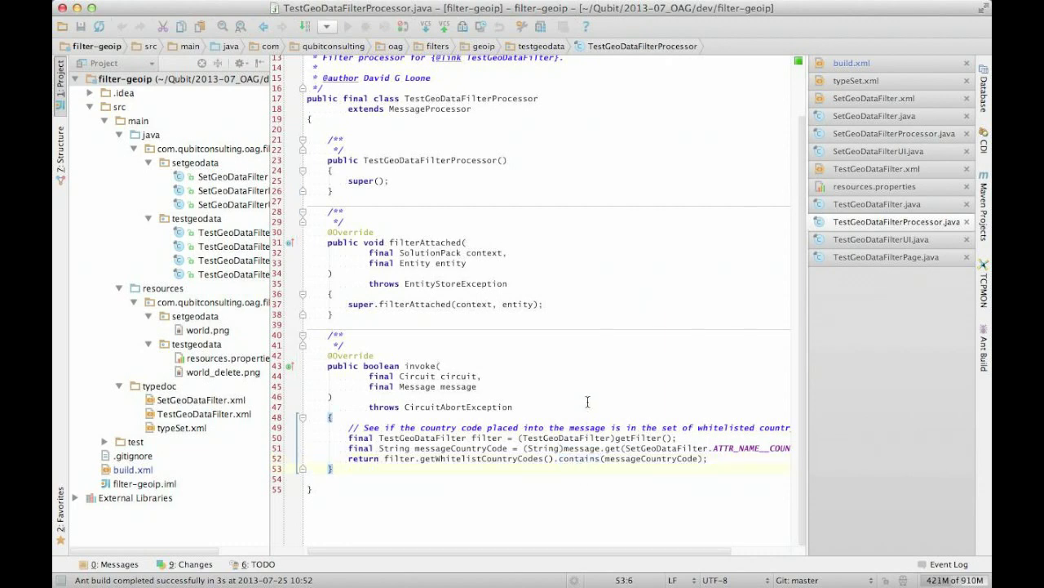
left_click(872, 133)
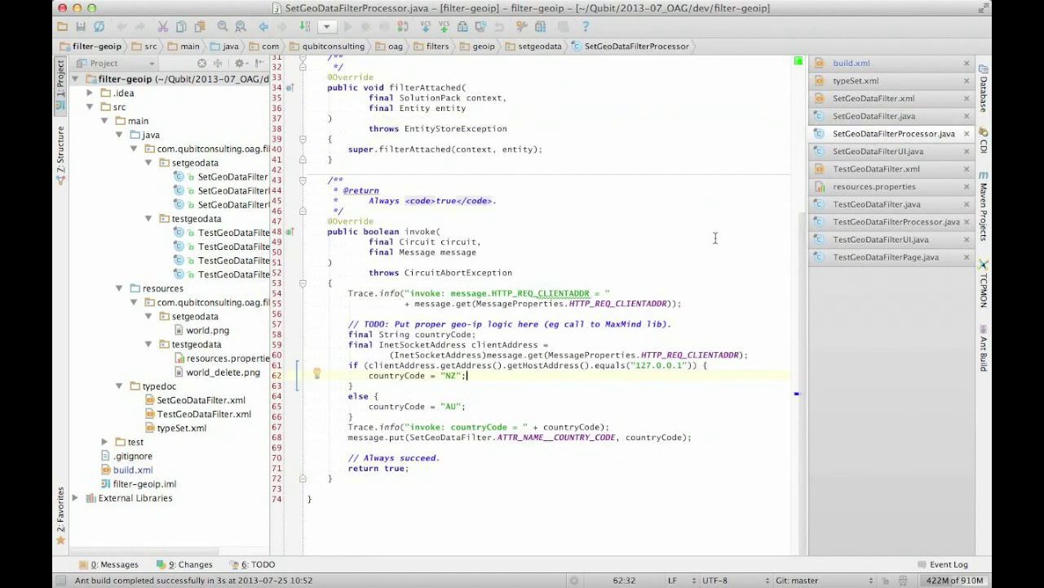
Step: Run the deploy target of the filter-geoip Ant build and hide the build messages
left_click(984, 370)
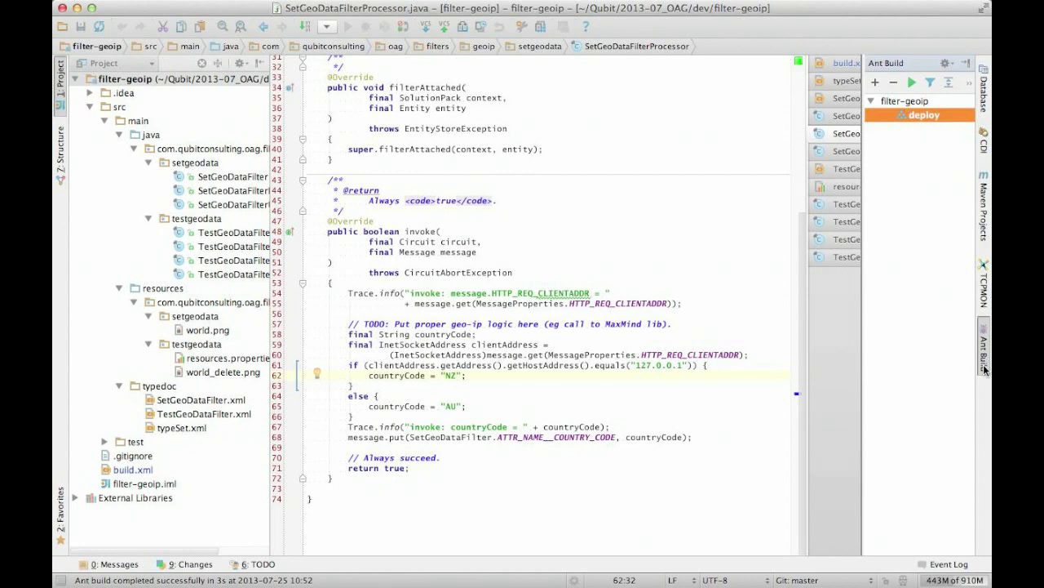
double_click(921, 112)
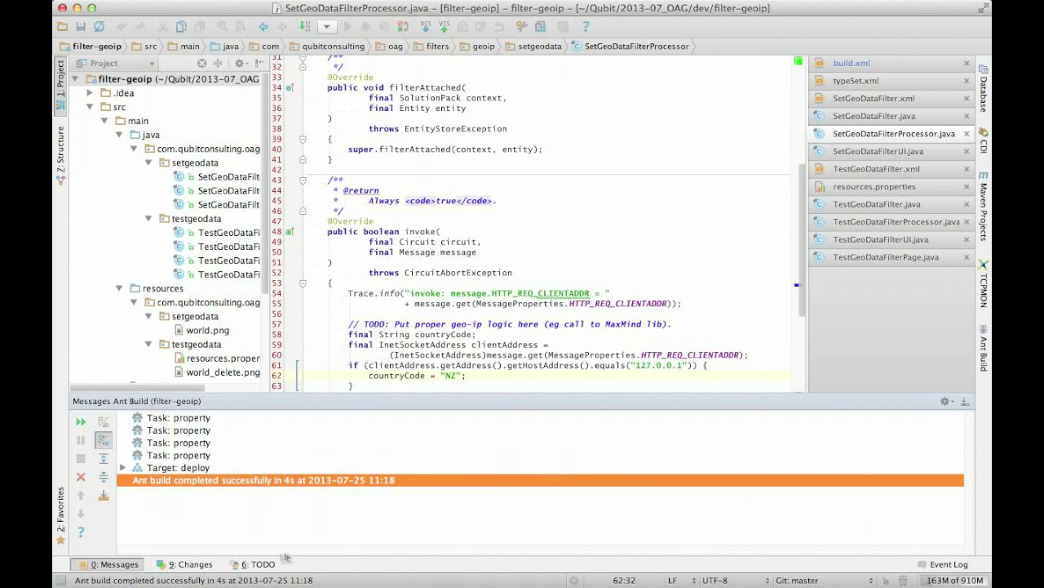
left_click(114, 564)
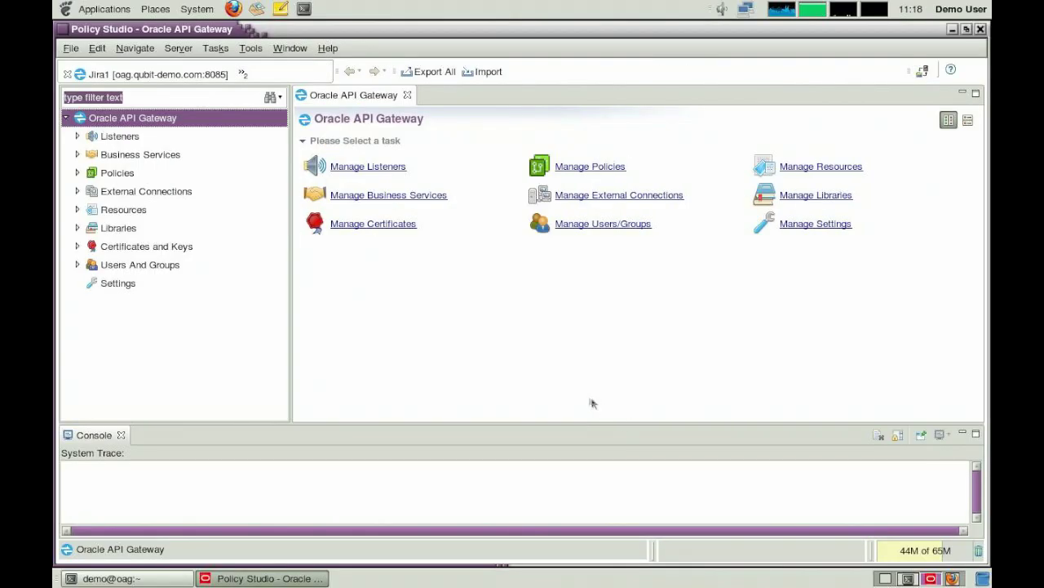
Step: Add QubitGeoIP.jar from OAG/apigateway/ext/lib to the runtime dependencies in the preferences and apply the change
left_click(558, 359)
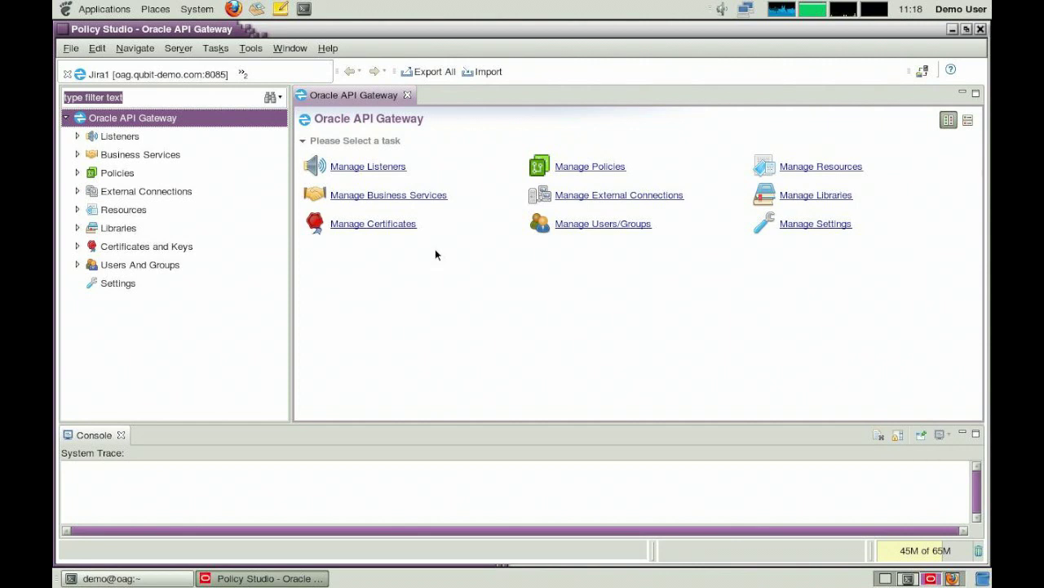
left_click(302, 49)
left_click(303, 88)
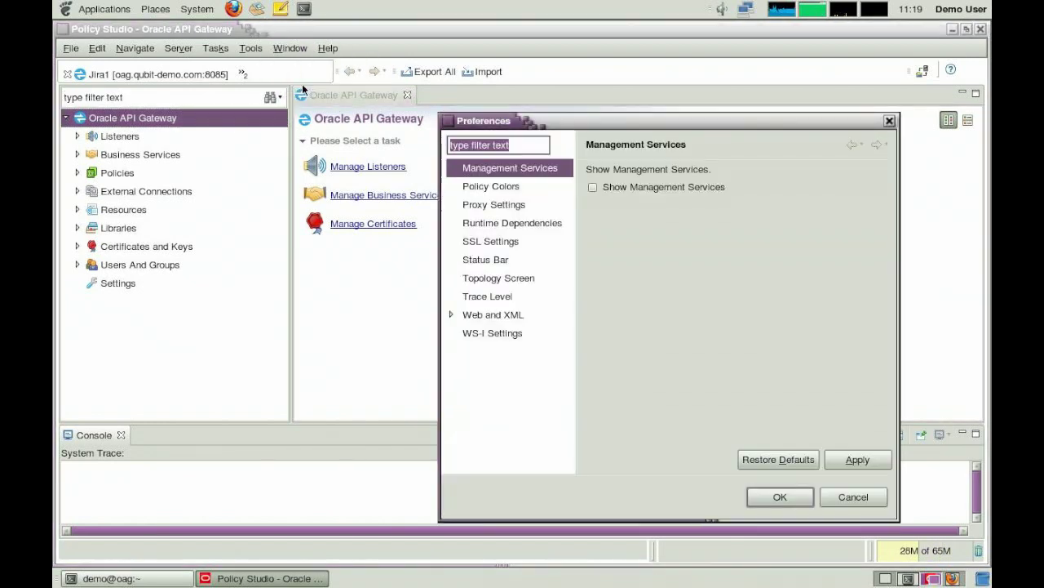
left_click(512, 223)
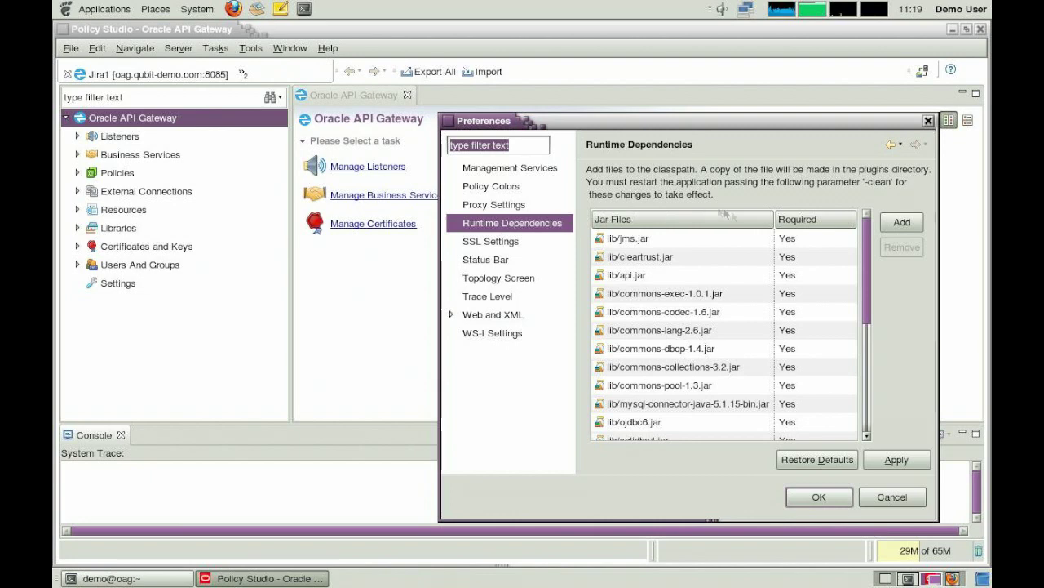
left_click(902, 222)
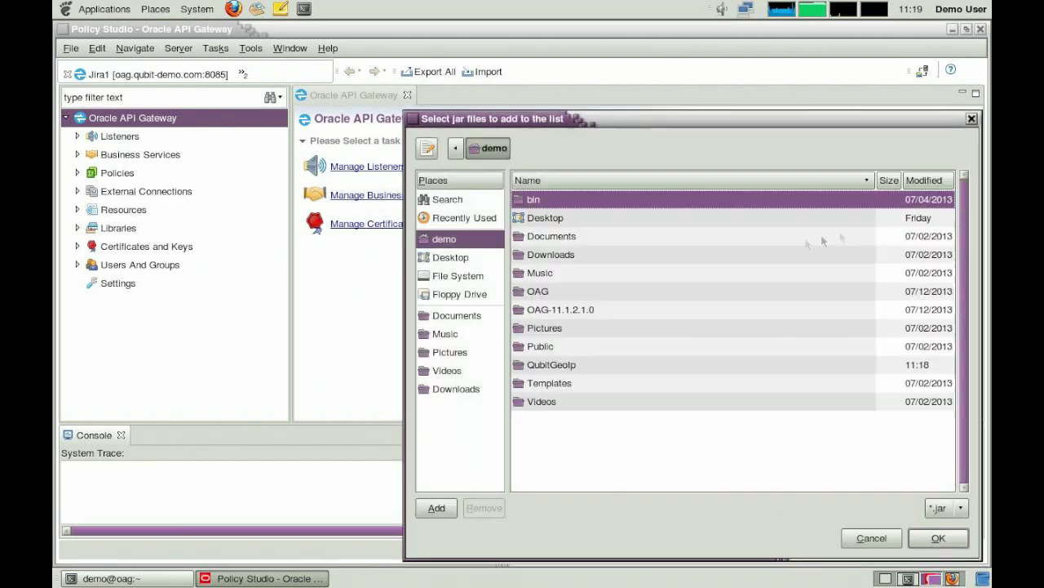
double_click(574, 294)
double_click(559, 203)
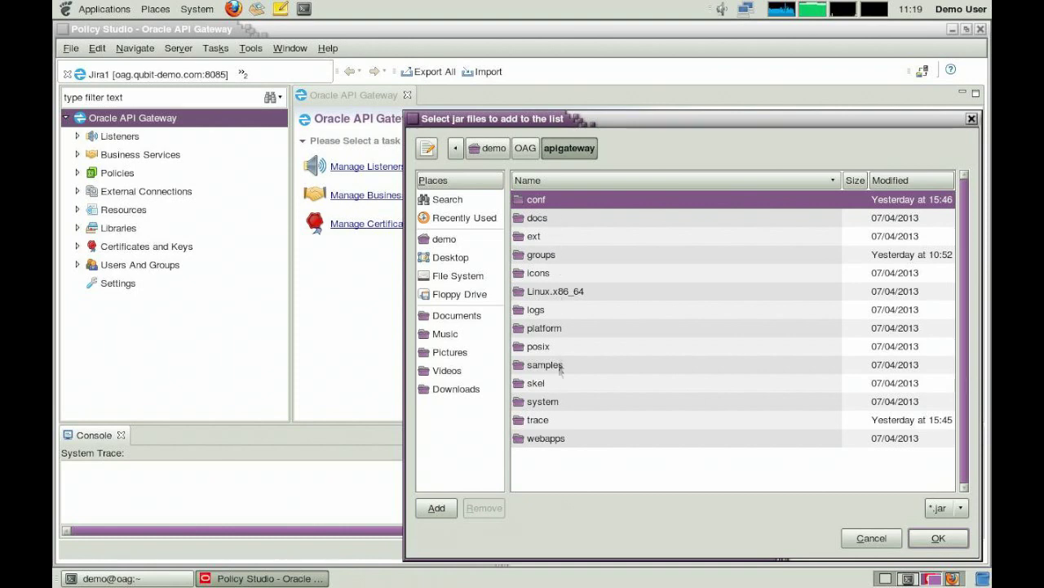
left_click(547, 235)
double_click(548, 236)
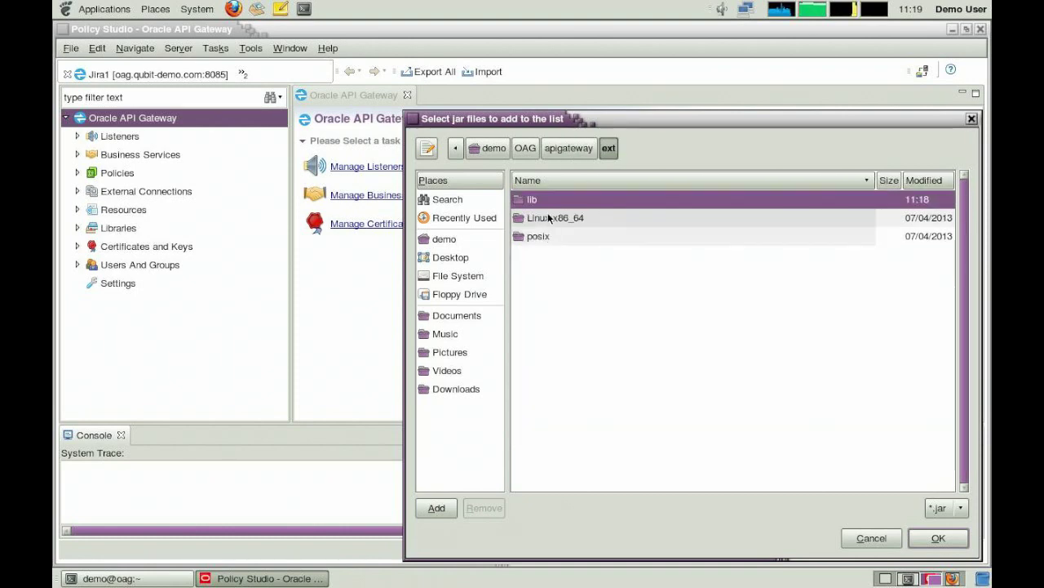
double_click(546, 201)
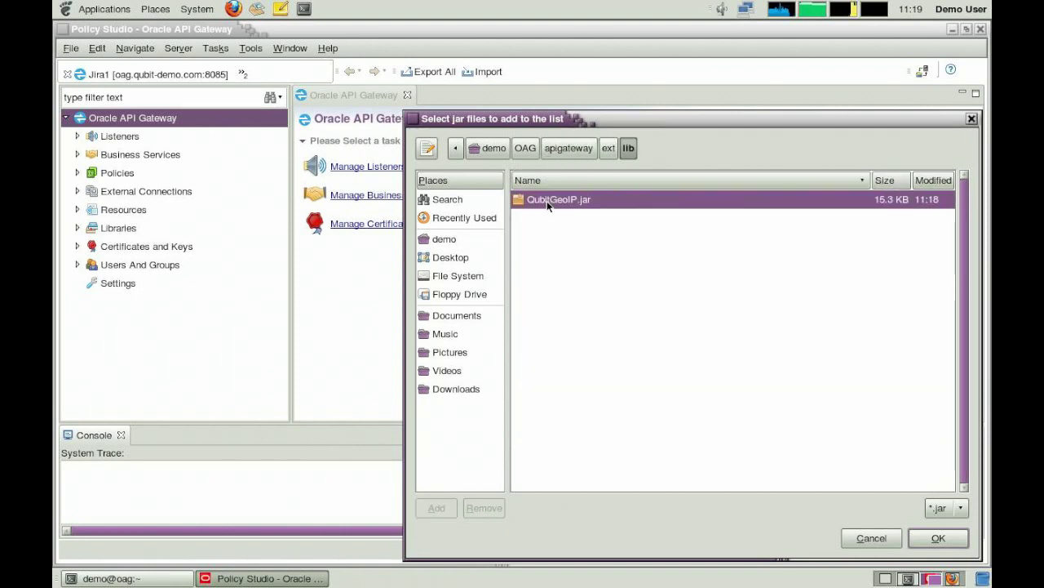
left_click(937, 537)
left_click(910, 461)
left_click(861, 331)
left_click(844, 496)
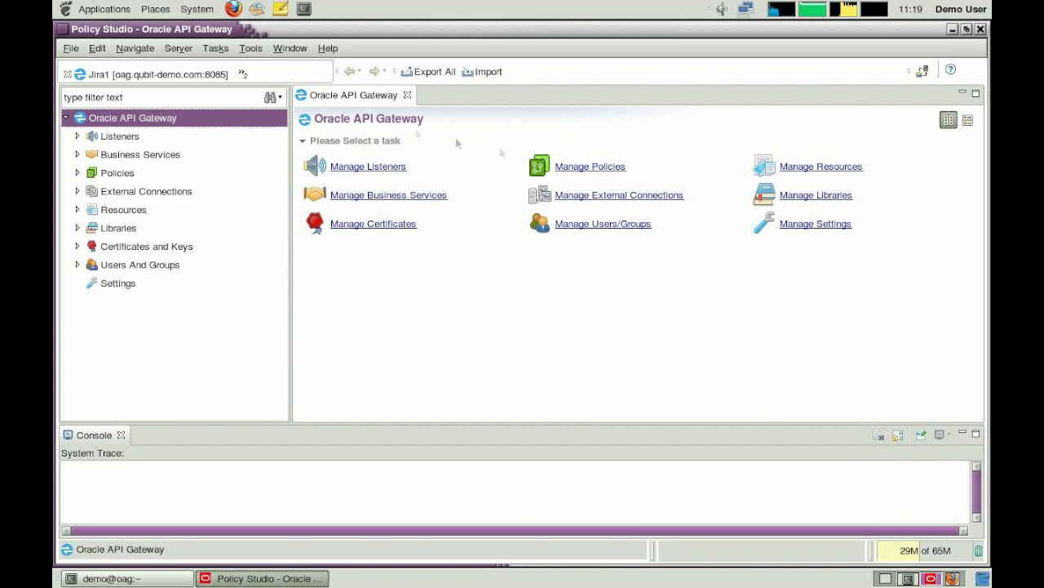
Step: Exit Policy Studio and relaunch it from the terminal by repeating the previous command
left_click(71, 48)
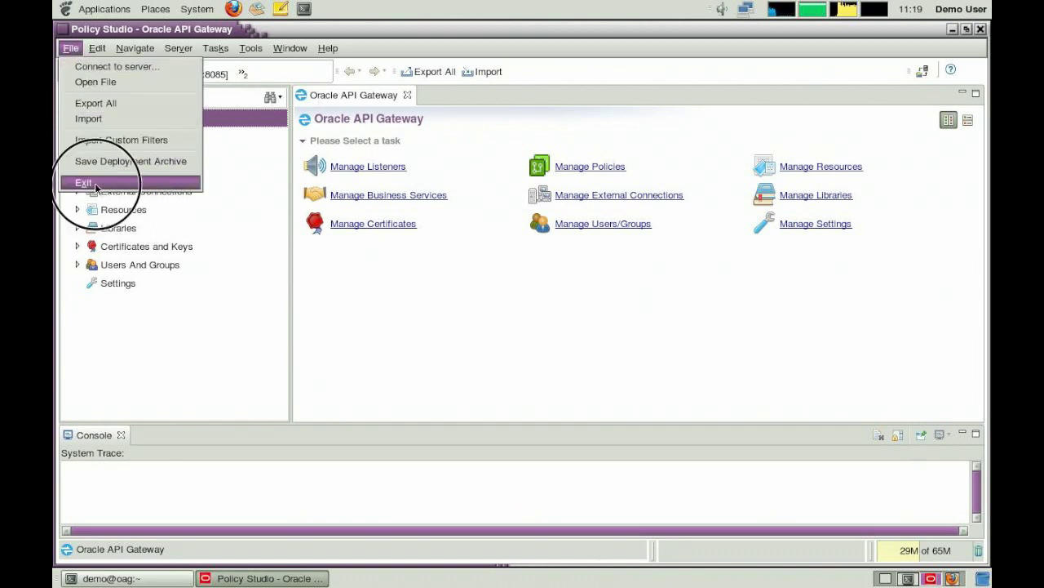
left_click(90, 183)
key("Up")
key("Return")
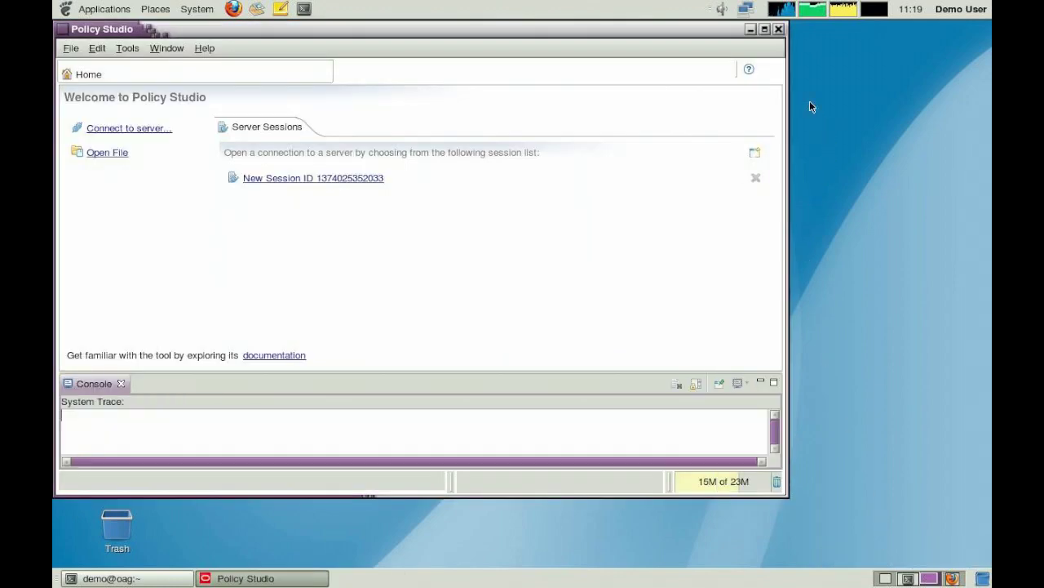
Step: Maximize Policy Studio, connect through the saved server session and open the Jira1 gateway in JiraGroup for editing
left_click(765, 30)
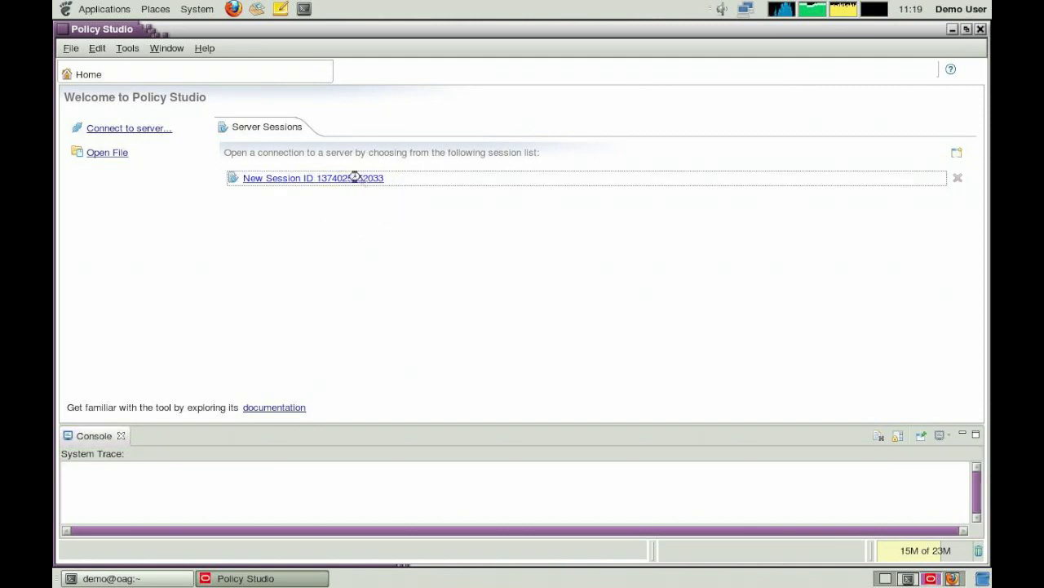
left_click(354, 177)
left_click(545, 378)
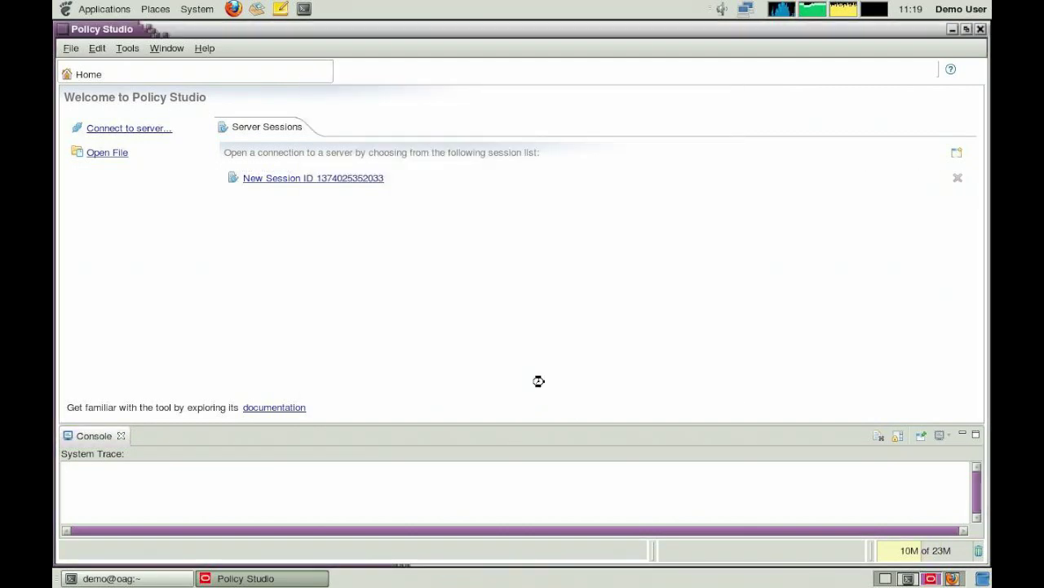
double_click(329, 144)
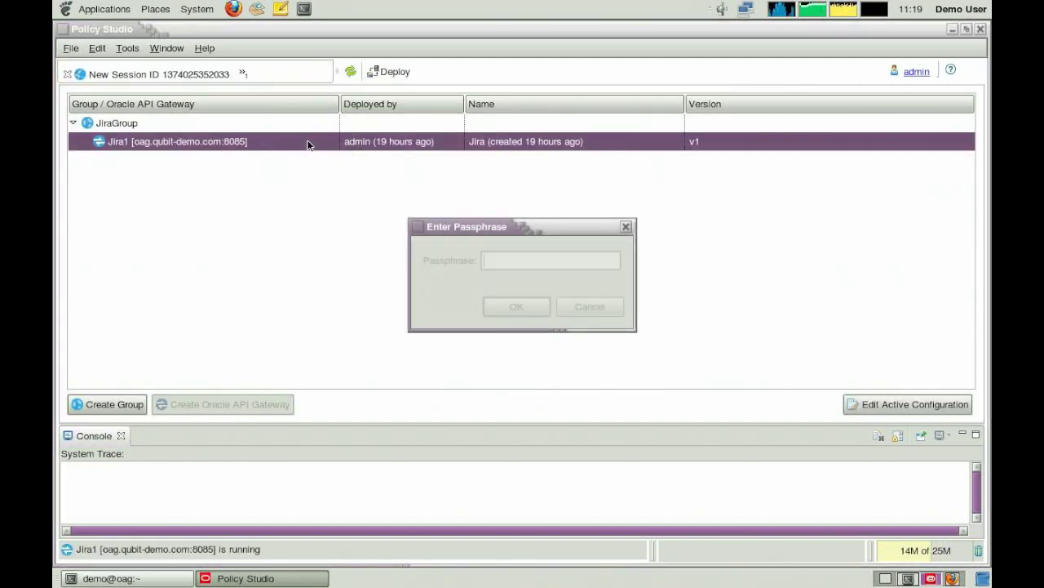
Step: In the gateway terminal, stop the running Jira1 instance and start it again with startinstance -g JiraGroup -n Jira1
left_click(908, 577)
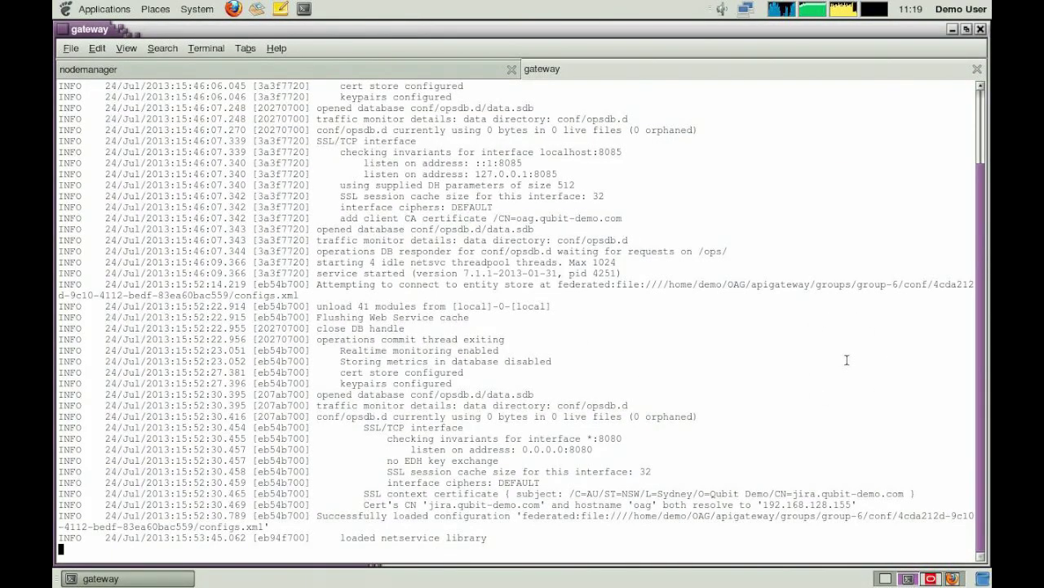
key("ctrl+c")
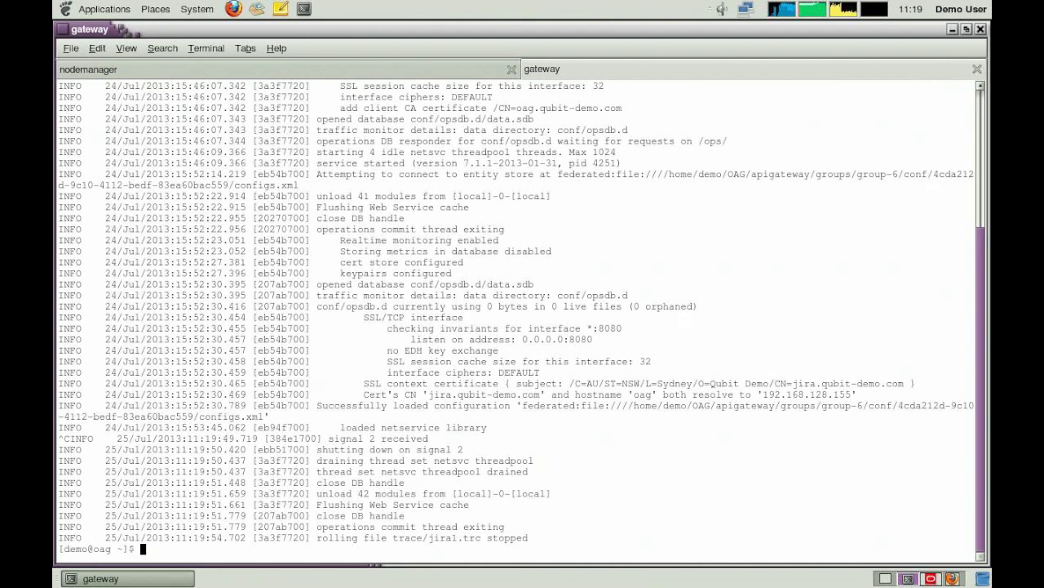
key("Up")
key("Return")
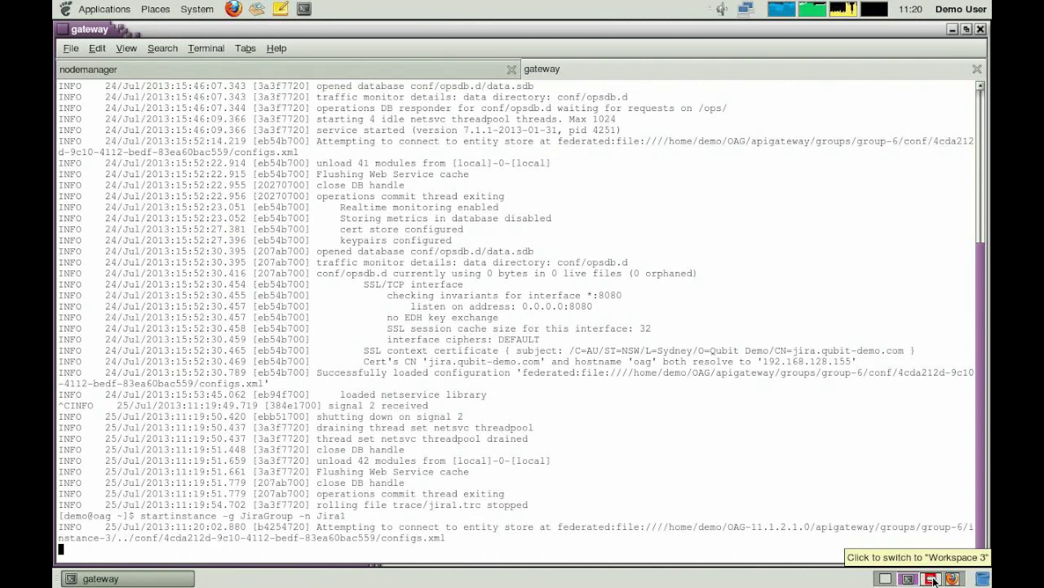
Step: Back in Policy Studio, import the custom filters from typeSet.xml in the QubitGeoIp folder
left_click(932, 579)
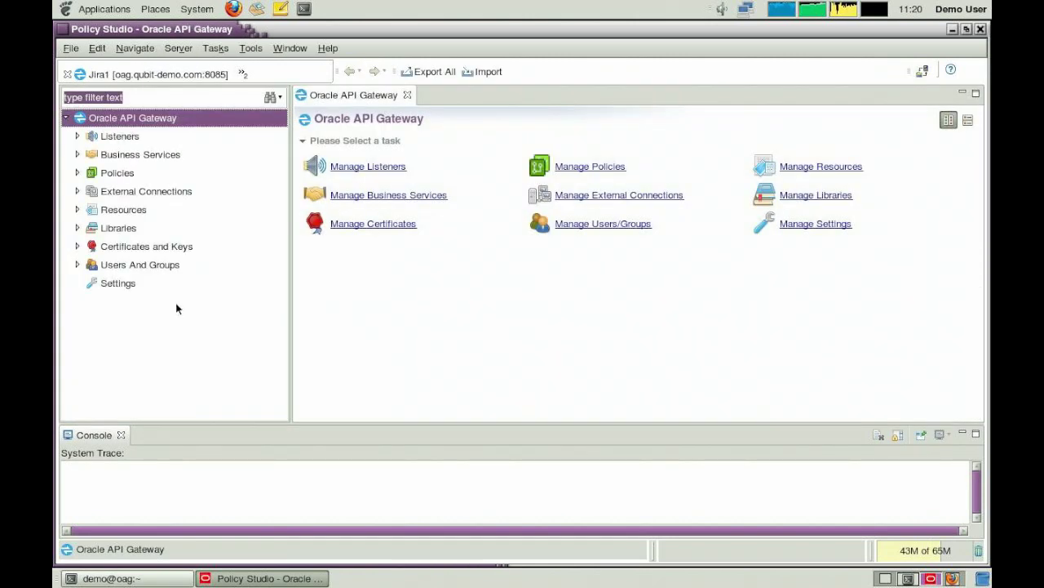
left_click(72, 49)
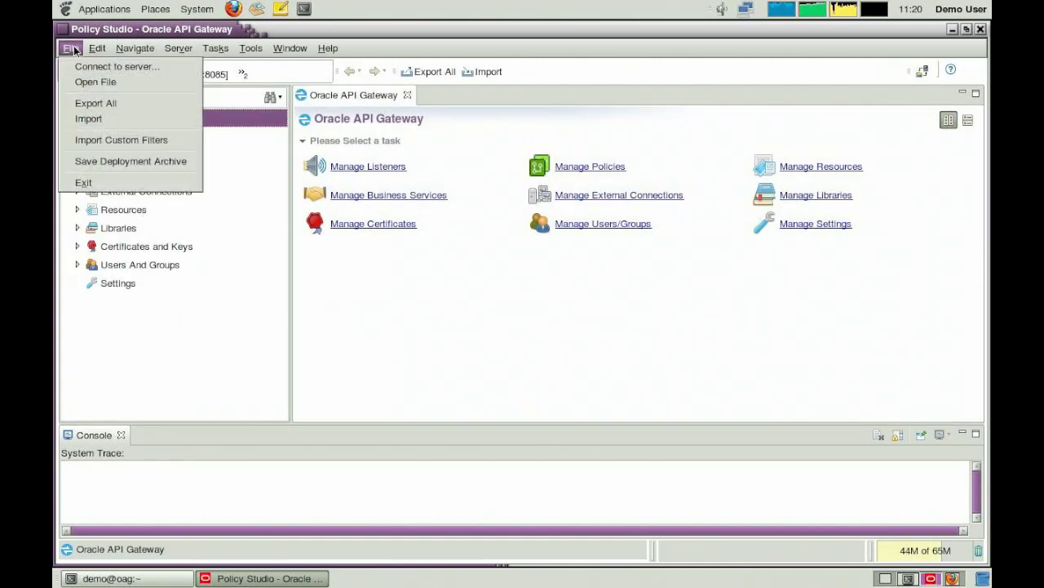
left_click(91, 141)
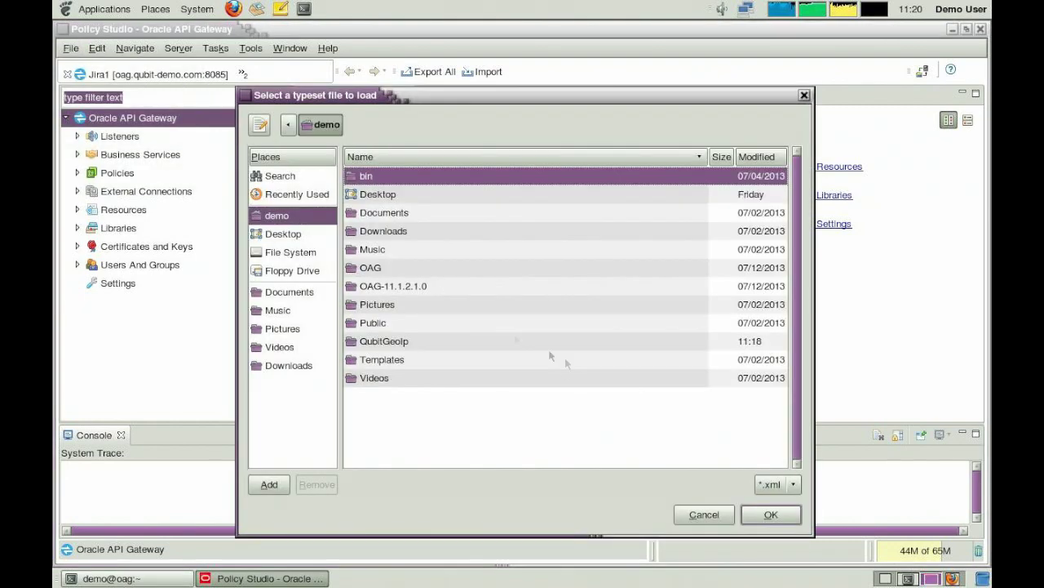
double_click(417, 344)
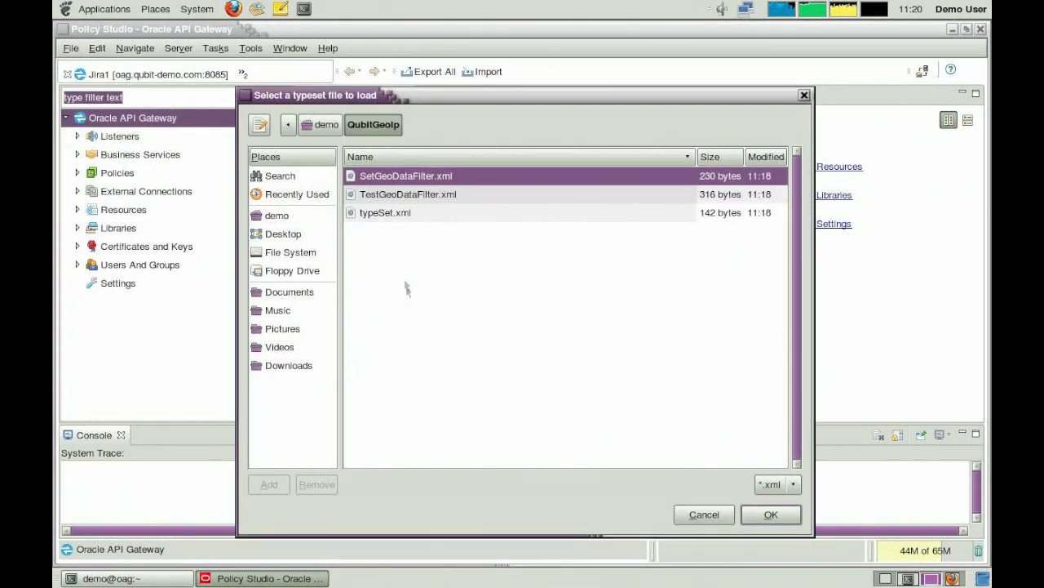
left_click(400, 213)
left_click(770, 512)
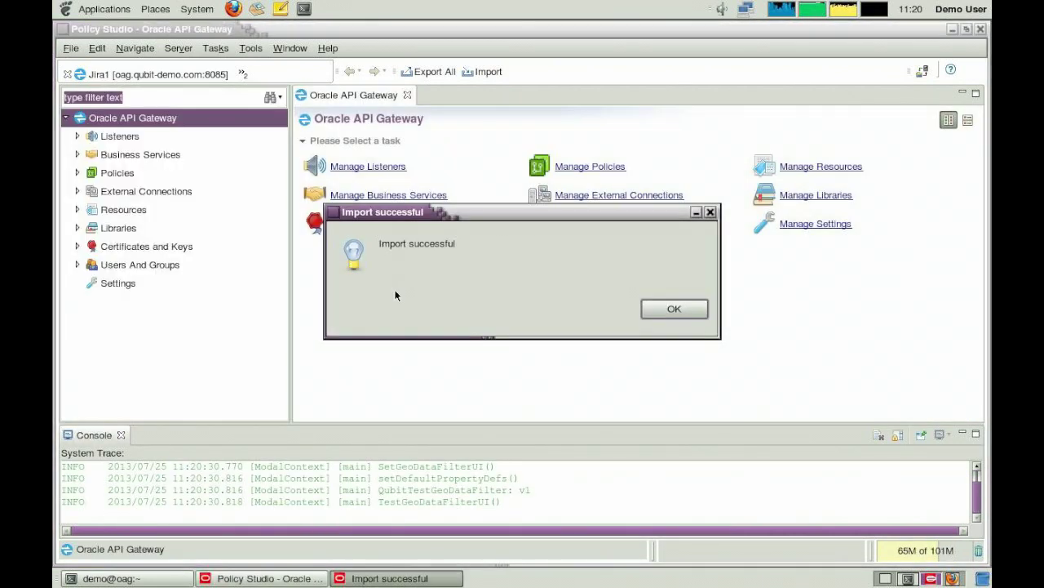
left_click(674, 308)
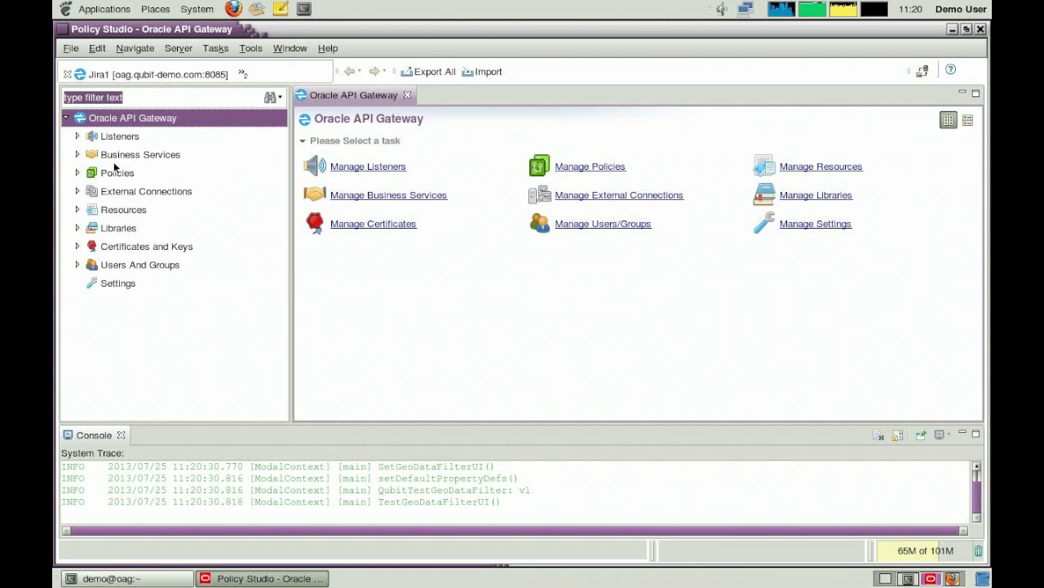
Step: Open the Jira Default policy and expand the Qubit filter category in the filter palette
left_click(78, 173)
left_click(89, 193)
left_click(132, 212)
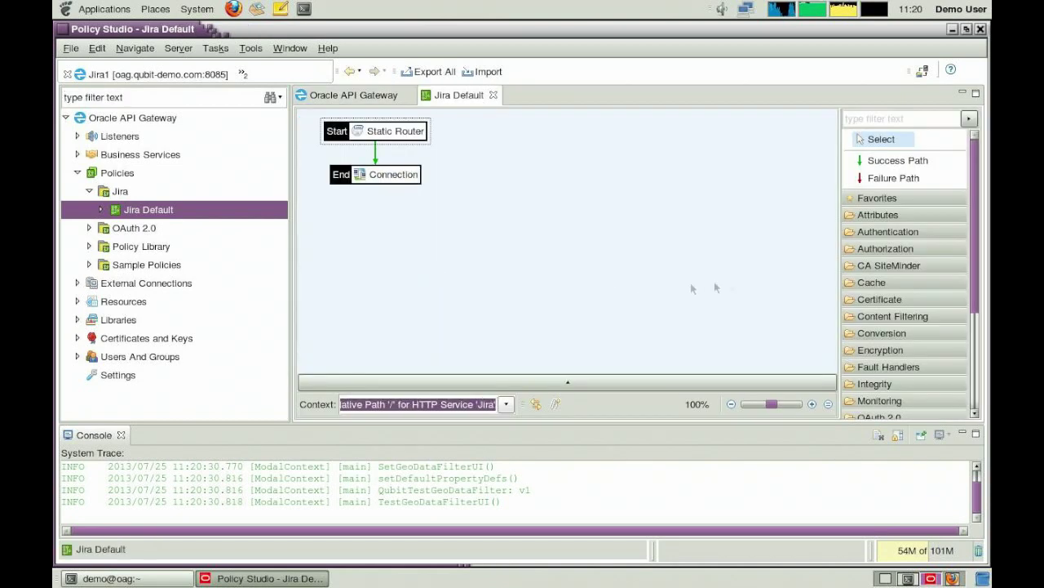
scroll(974, 296, "down", 3)
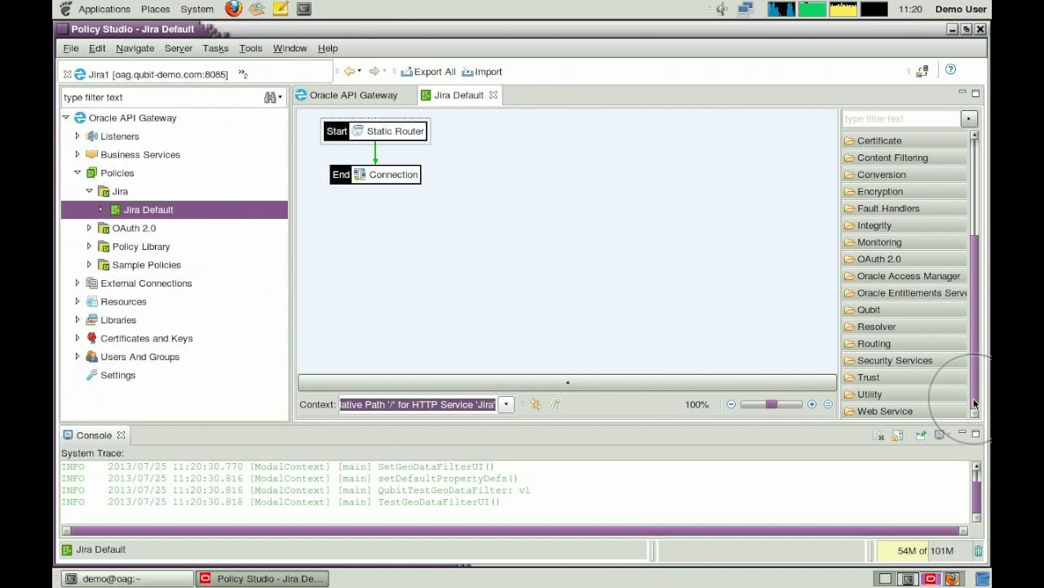
left_click(879, 311)
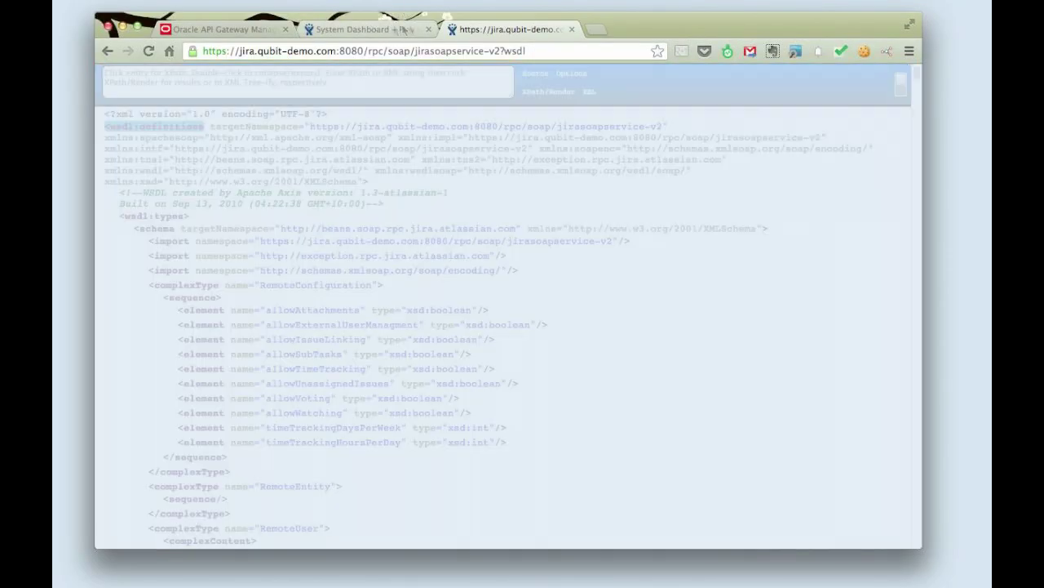
Step: Switch to the Chrome browser, highlight rpc/soap/ in the address of the jirasoapservice-v2 WSDL and reload it
left_click(400, 30)
left_click(522, 29)
left_click_drag(369, 50, 413, 51)
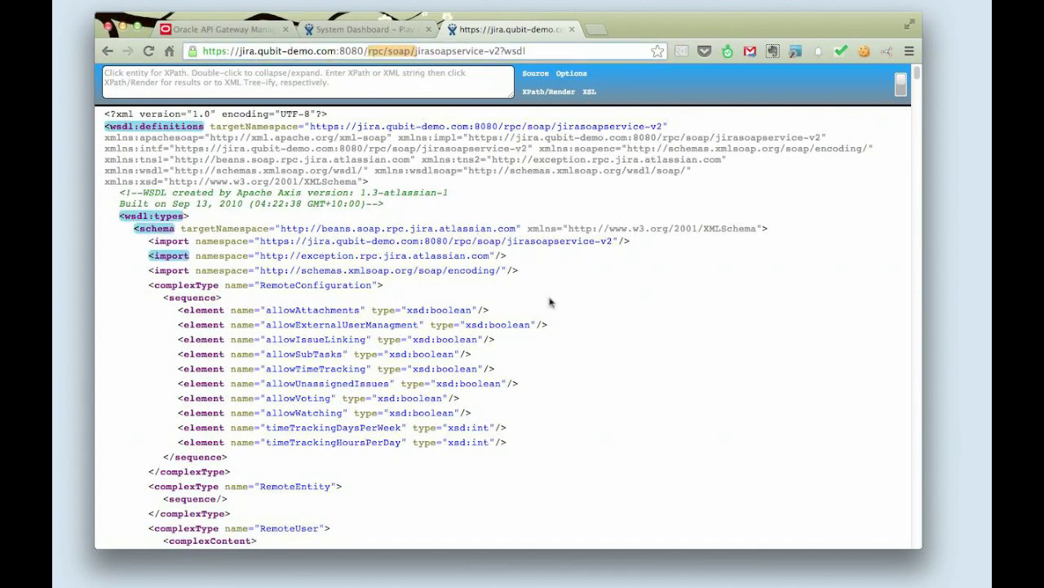
left_click(150, 52)
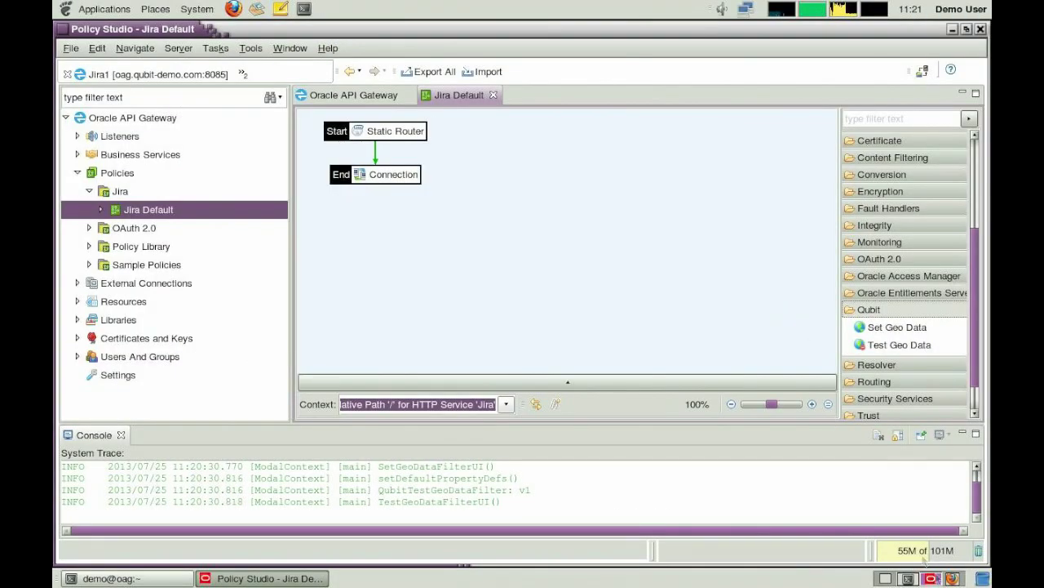
Step: In Firefox on the demo desktop, reload the jirasoapservice-v2 WSDL at jira.qubit-demo.com:8080 and confirm a security exception for the site
left_click(953, 579)
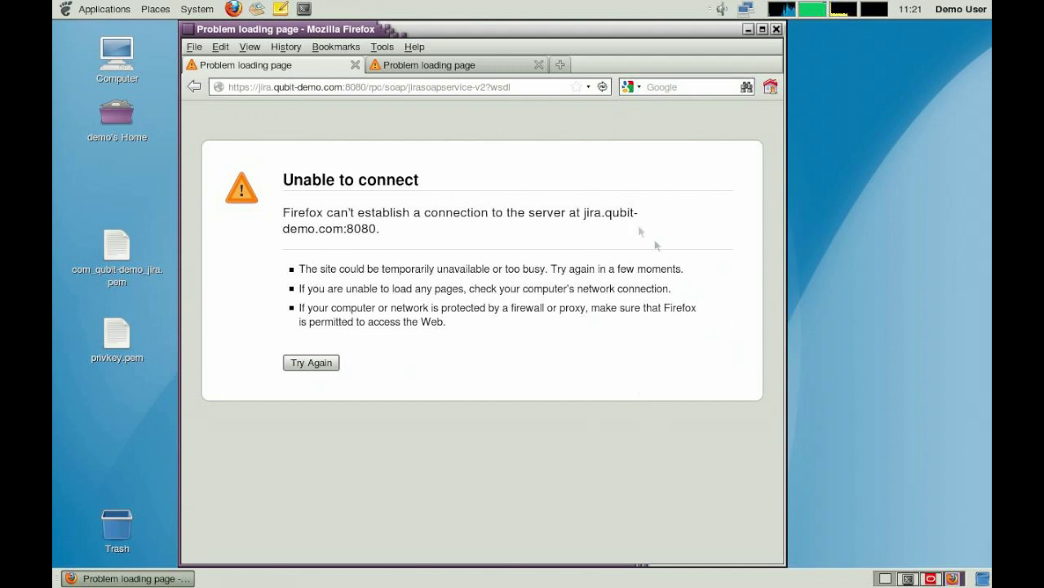
left_click(604, 87)
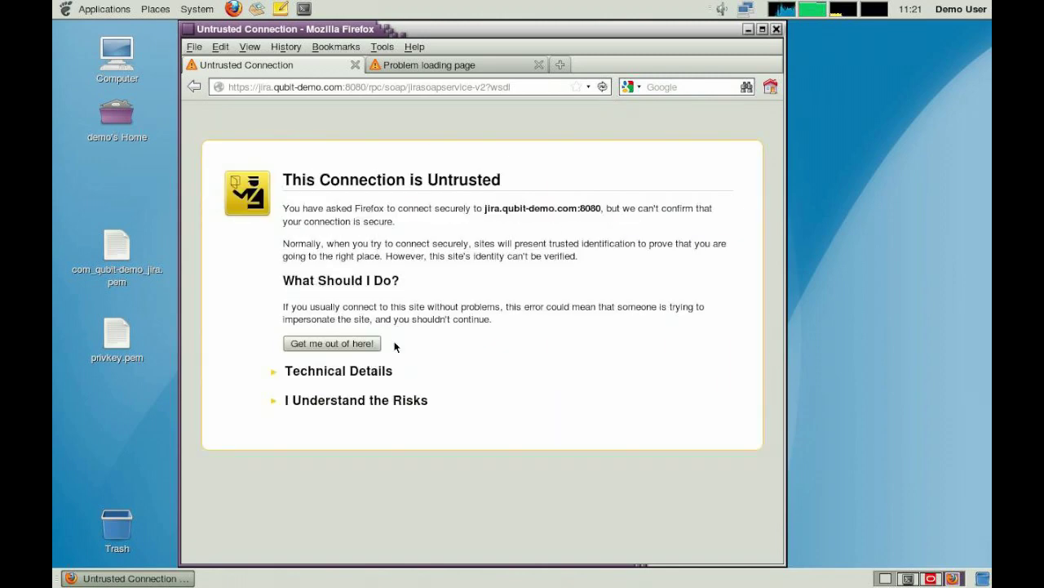
left_click(371, 400)
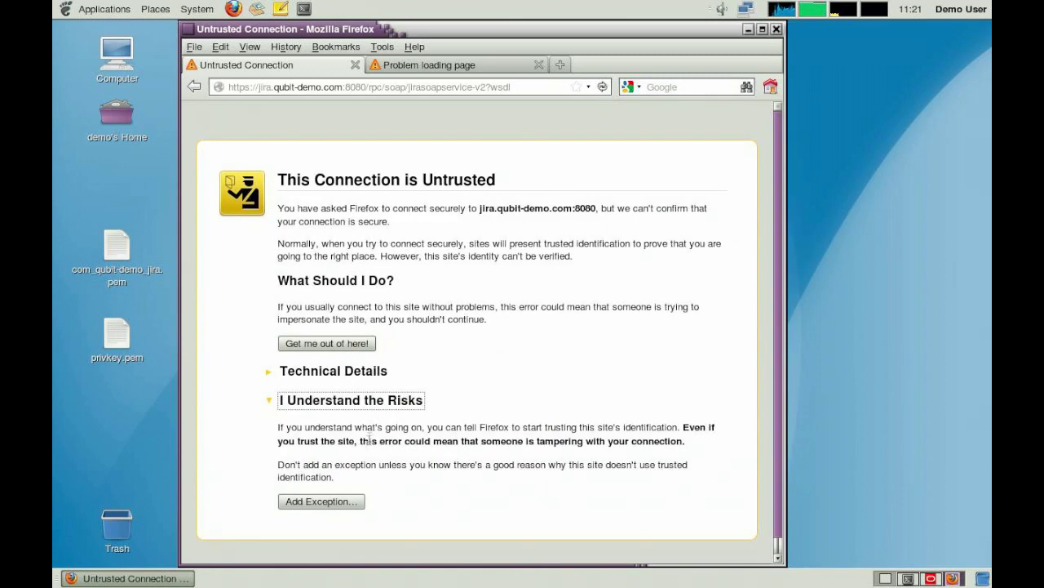
left_click(351, 501)
left_click(363, 544)
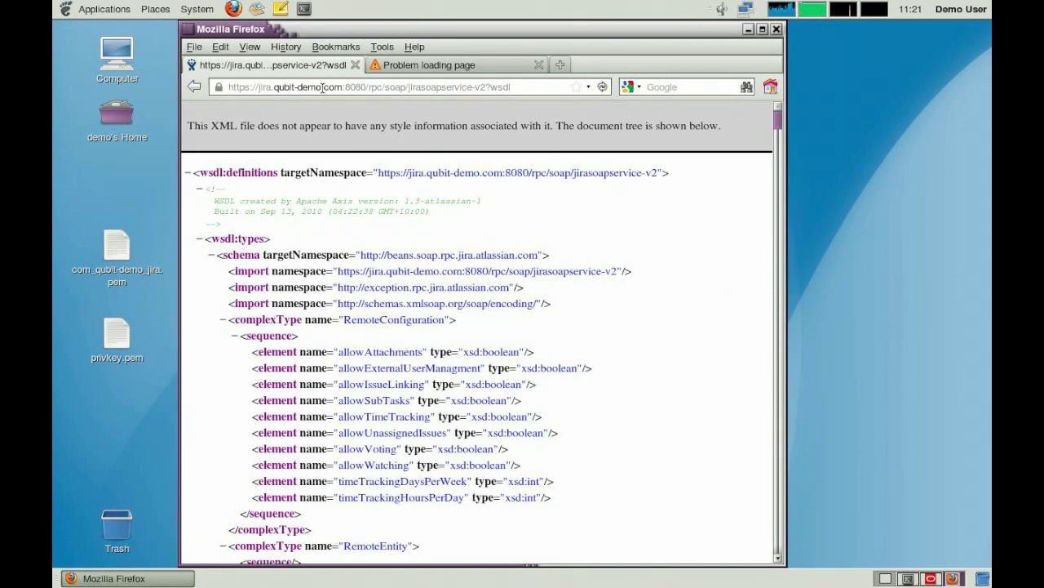
Step: Reload the localhost:8080 jirasoapservice-v2 WSDL, permanently store a security exception for it, and compare it with the jira.qubit-demo.com WSDL
left_click(460, 65)
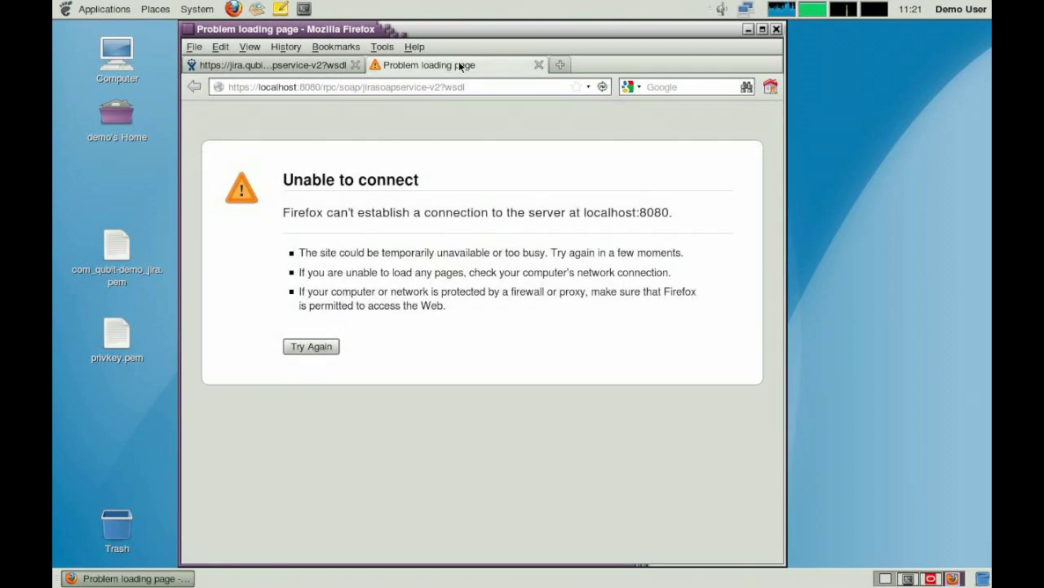
left_click(602, 87)
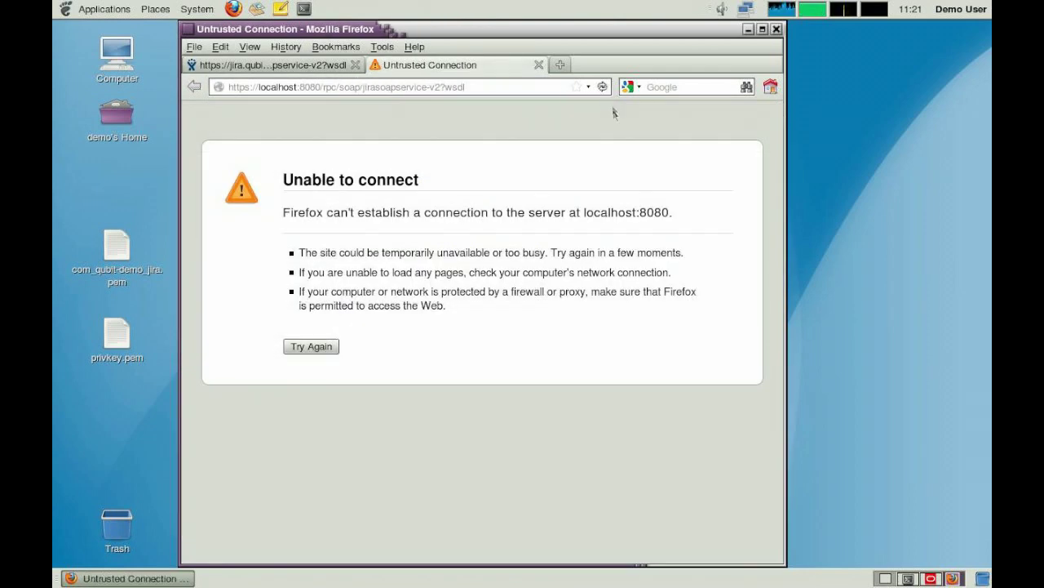
left_click(373, 400)
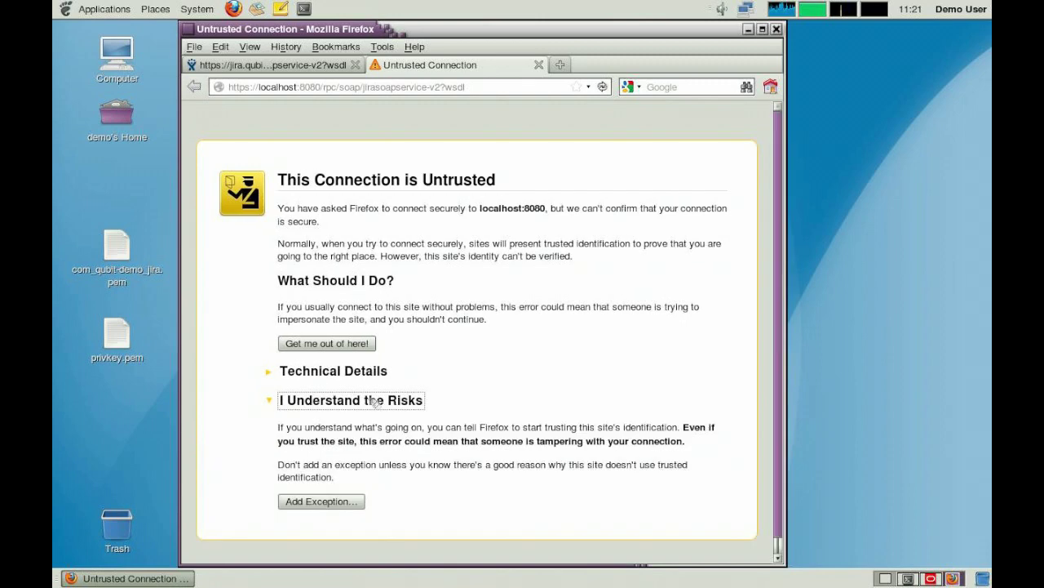
left_click(354, 499)
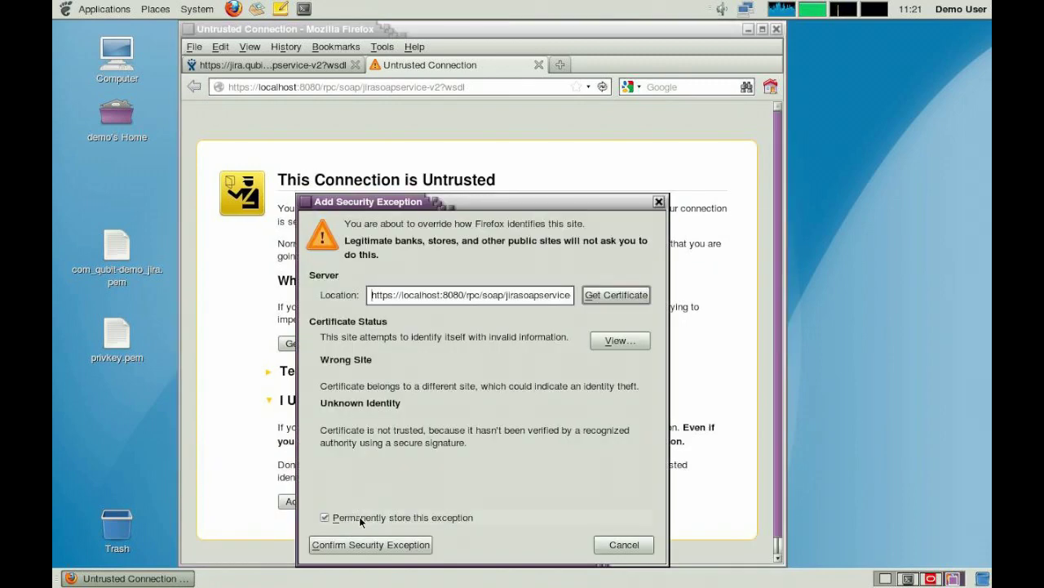
left_click(364, 544)
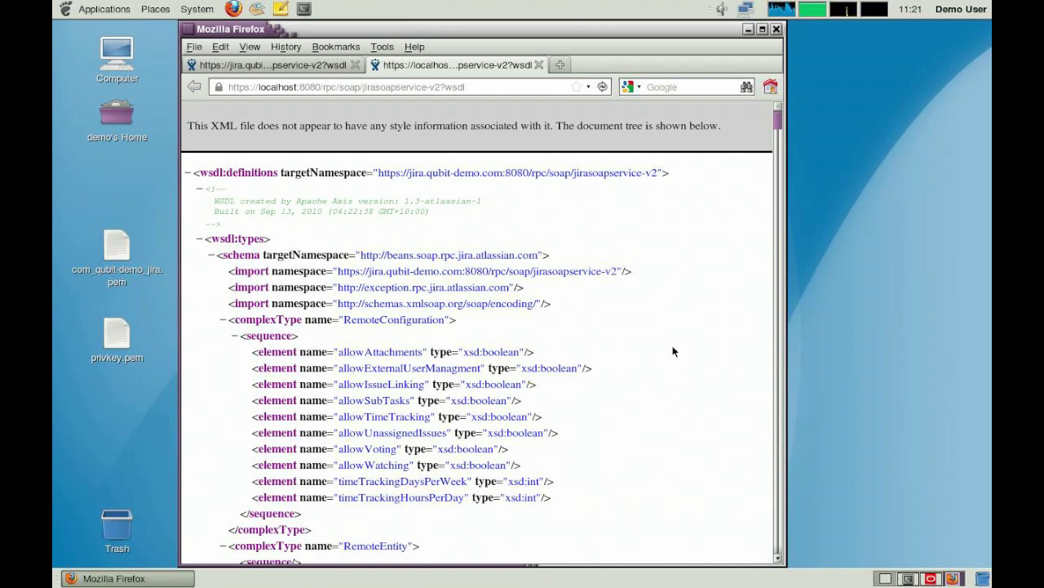
left_click(284, 66)
left_click(425, 65)
Step: Switch to Policy Studio and duplicate the Jira Default policy inside the Jira container
left_click(929, 580)
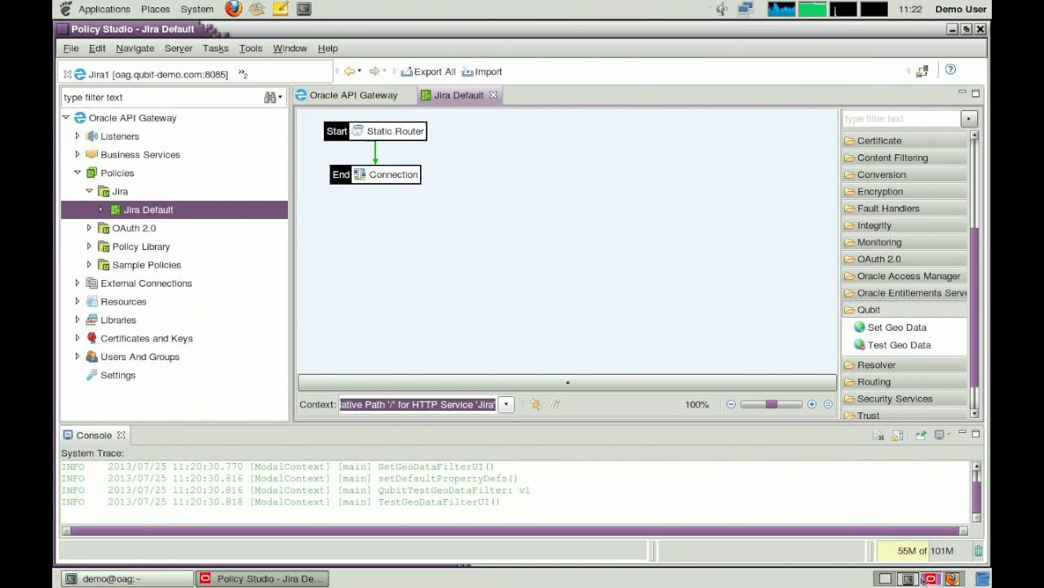
right_click(163, 210)
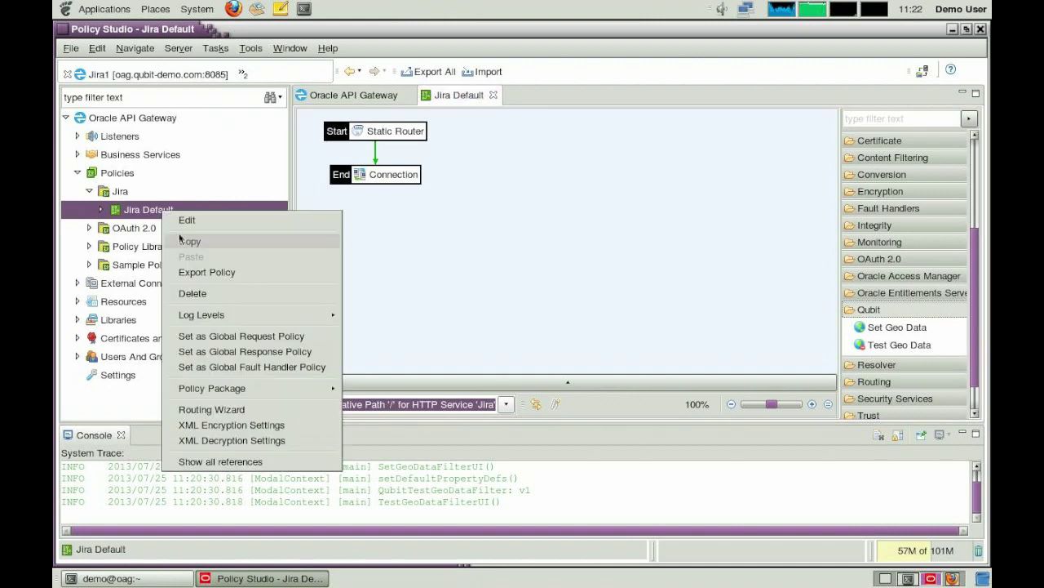
left_click(167, 234)
right_click(119, 190)
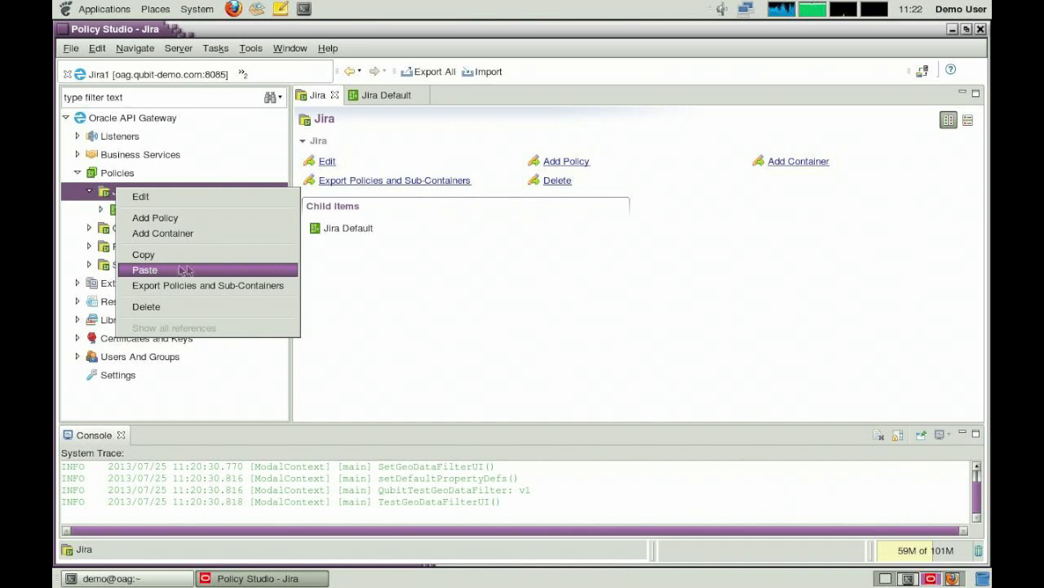
left_click(204, 270)
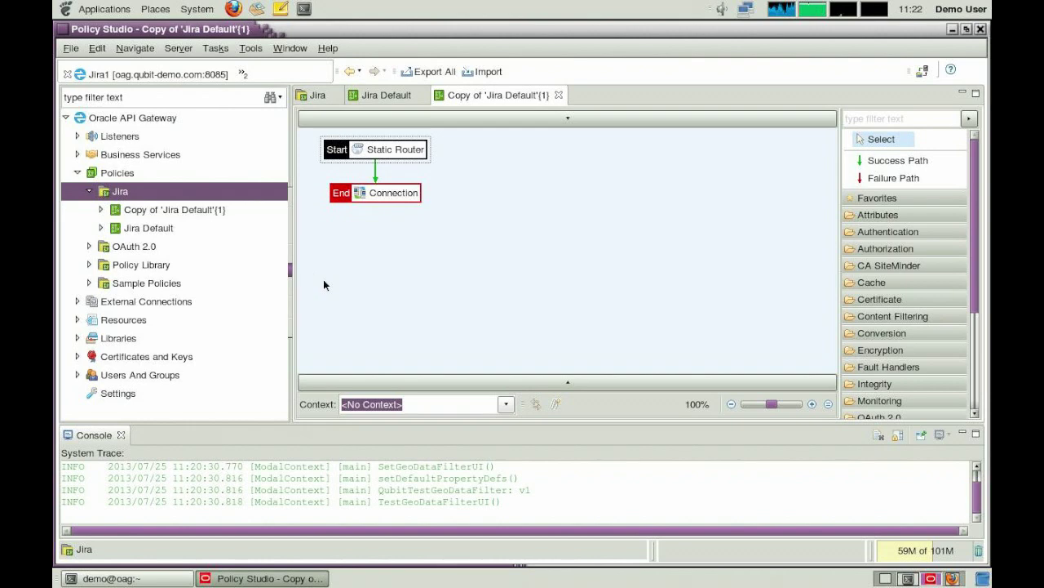
Step: Rename the copied Jira Default policy as Jira SOAP
left_click(194, 209)
right_click(192, 206)
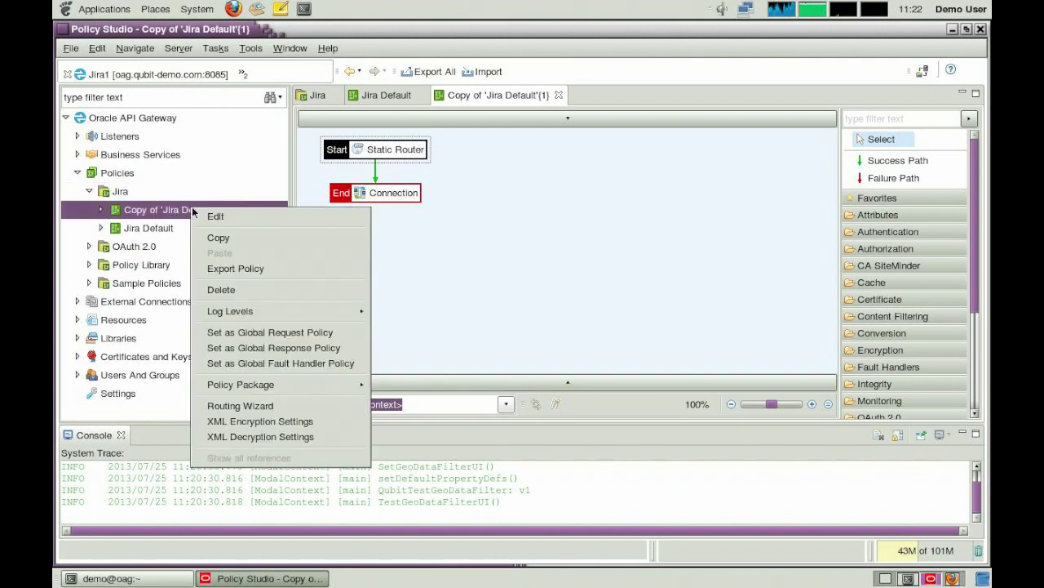
left_click(214, 216)
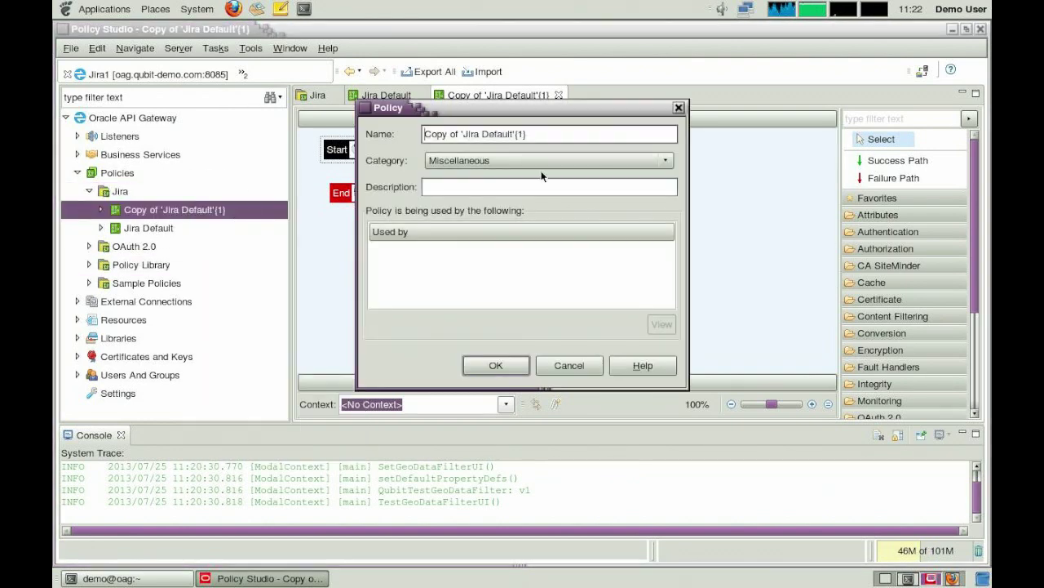
triple_click(544, 134)
type("Jira SOAP")
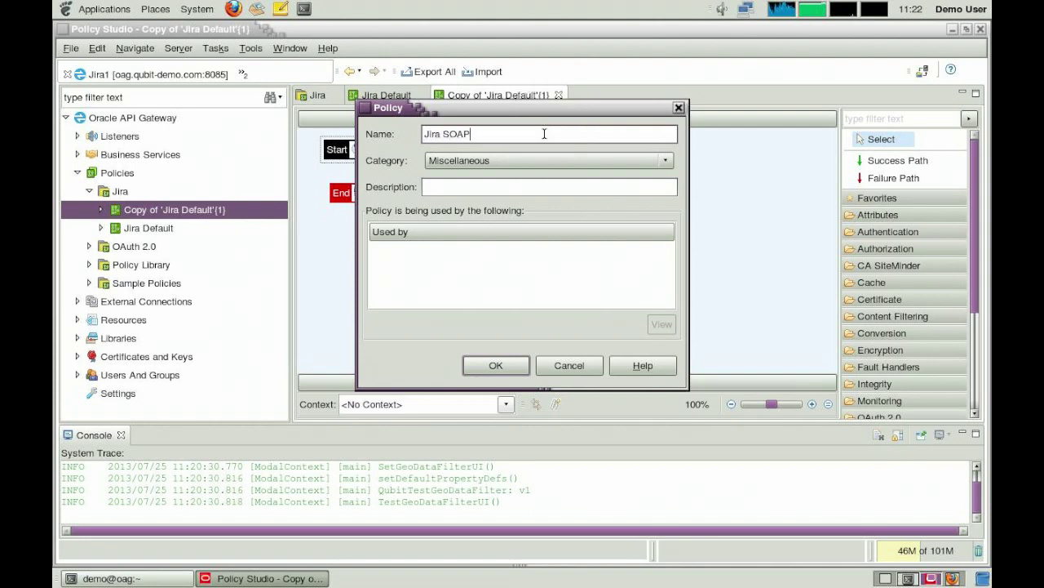
left_click(497, 365)
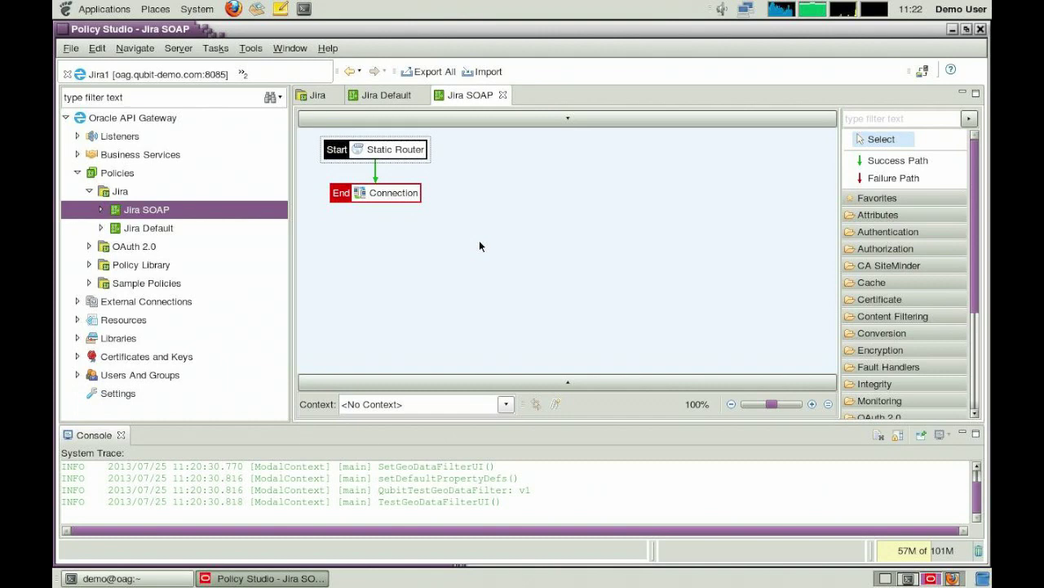
Step: Delete the success path between Static Router and Connection in the Jira SOAP policy
left_click(375, 174)
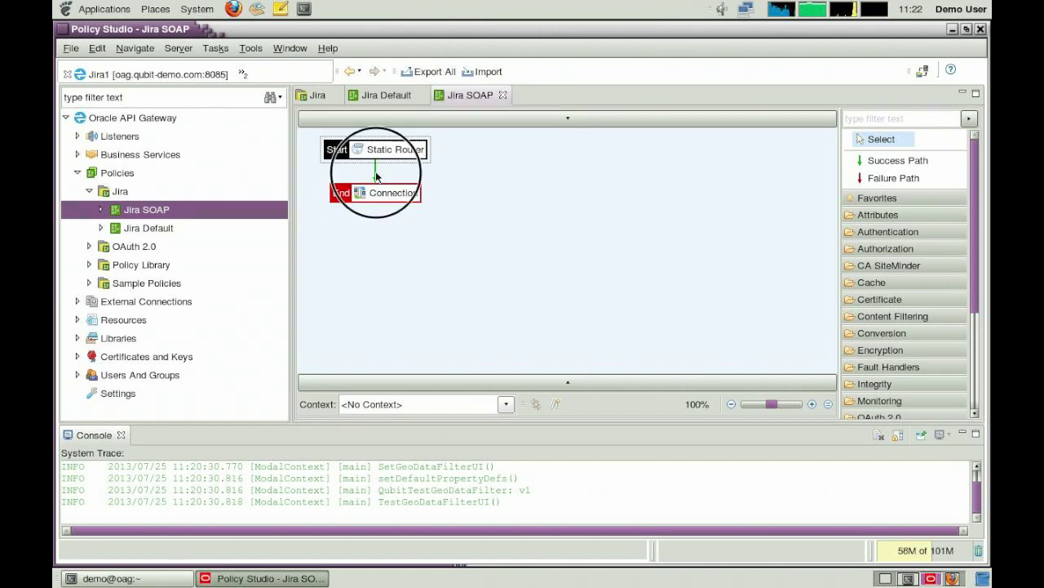
right_click(375, 175)
left_click(390, 237)
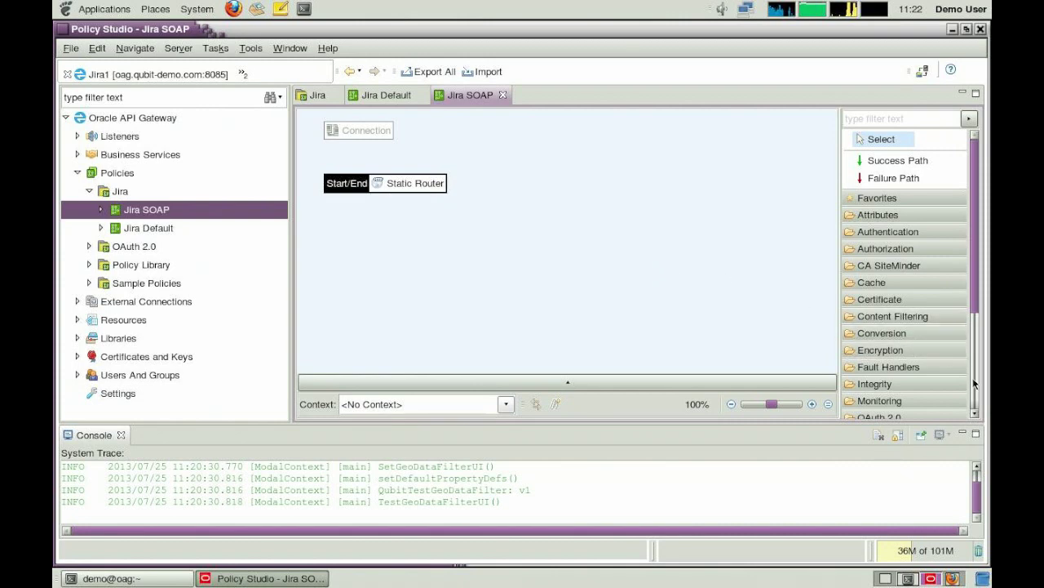
Step: Add the Qubit Set Geo Data filter to the Jira SOAP policy, keeping its default logging settings
scroll(977, 379, "down", 1)
left_click_drag(974, 303, 971, 384)
left_click(870, 311)
left_click_drag(888, 328, 677, 289)
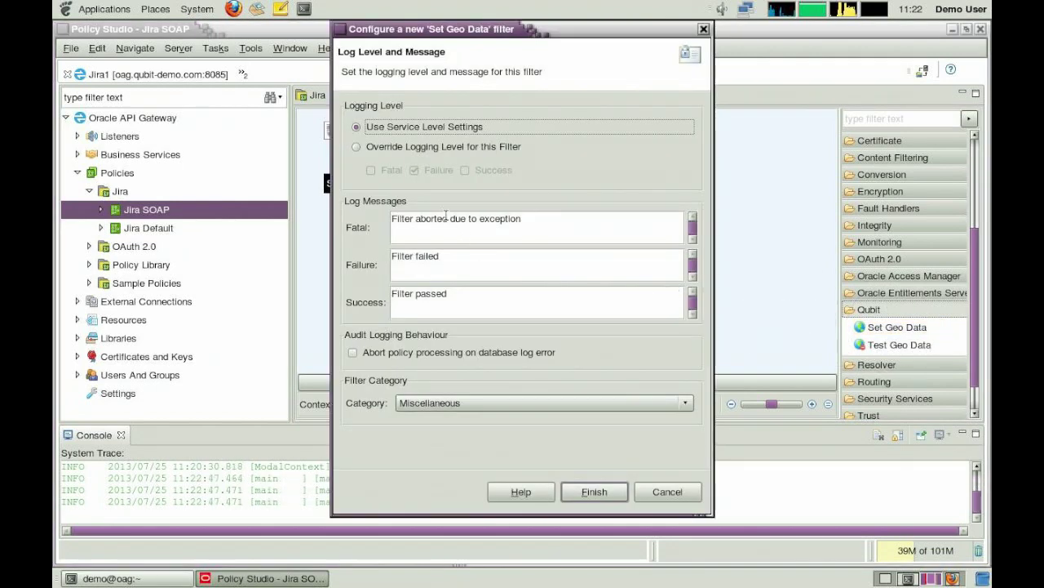
left_click(588, 493)
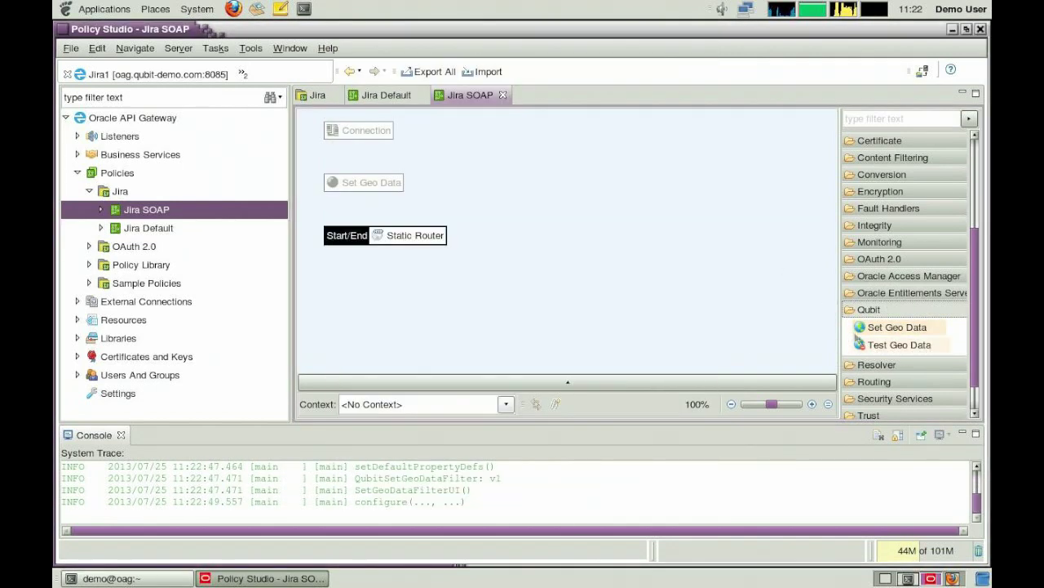
Step: Add the Qubit Test Geo Data filter to the Jira SOAP policy with AU as the whitelisted country code
left_click_drag(879, 345, 685, 319)
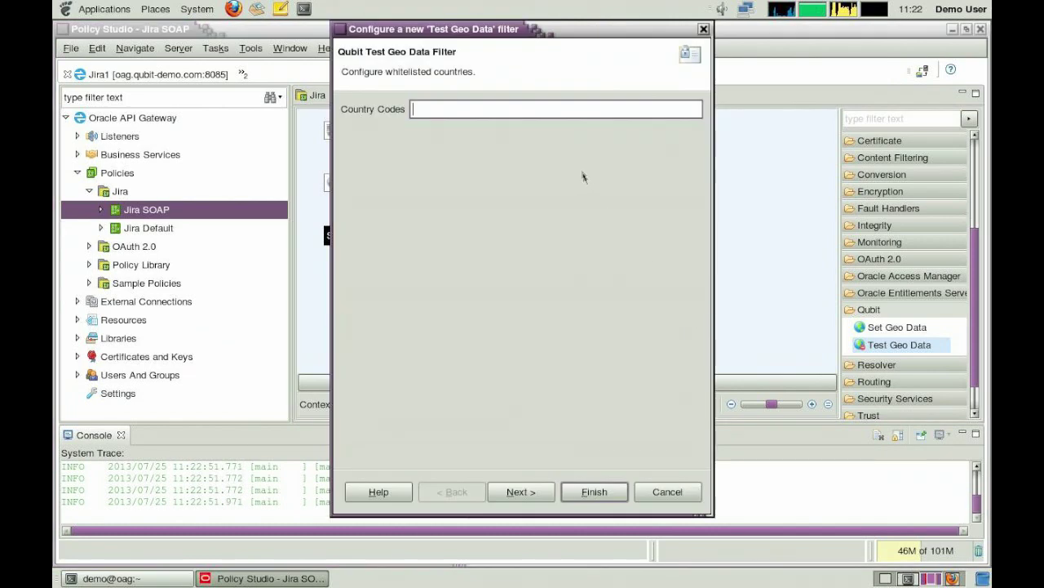
type("AU")
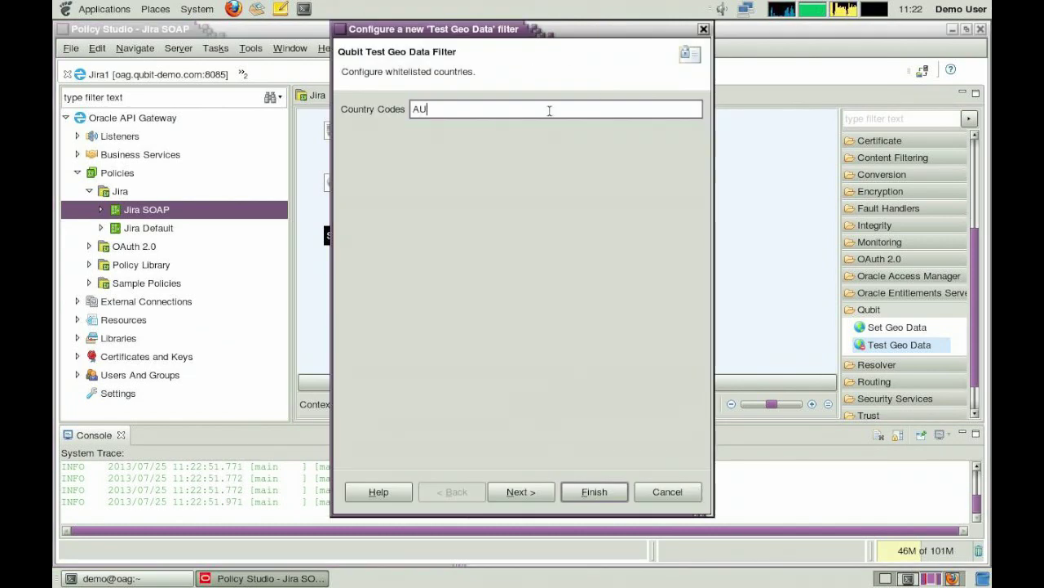
left_click(546, 490)
left_click(594, 492)
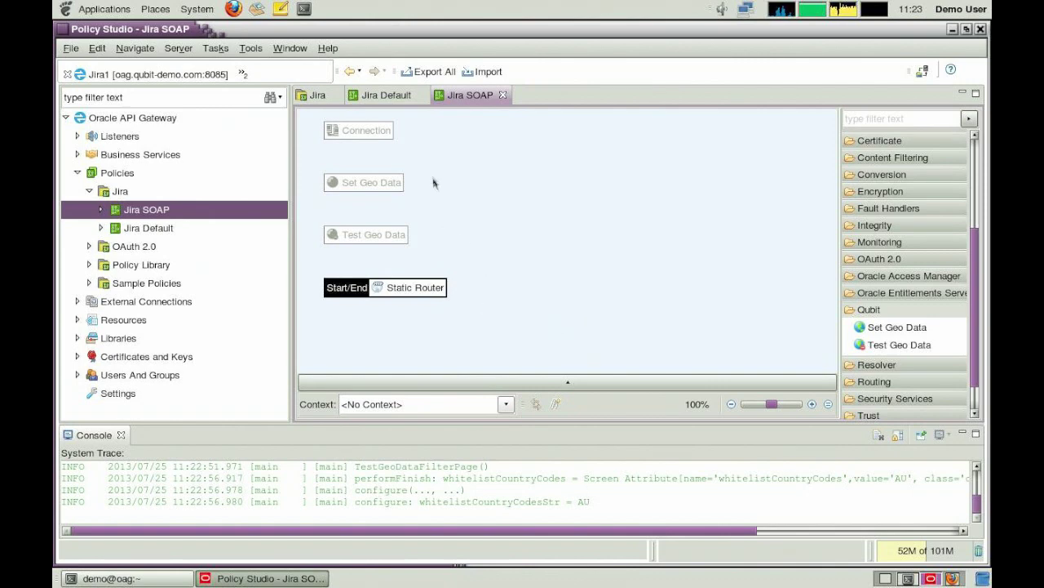
Step: Add a success path from Static Router to Set Geo Data
right_click(422, 289)
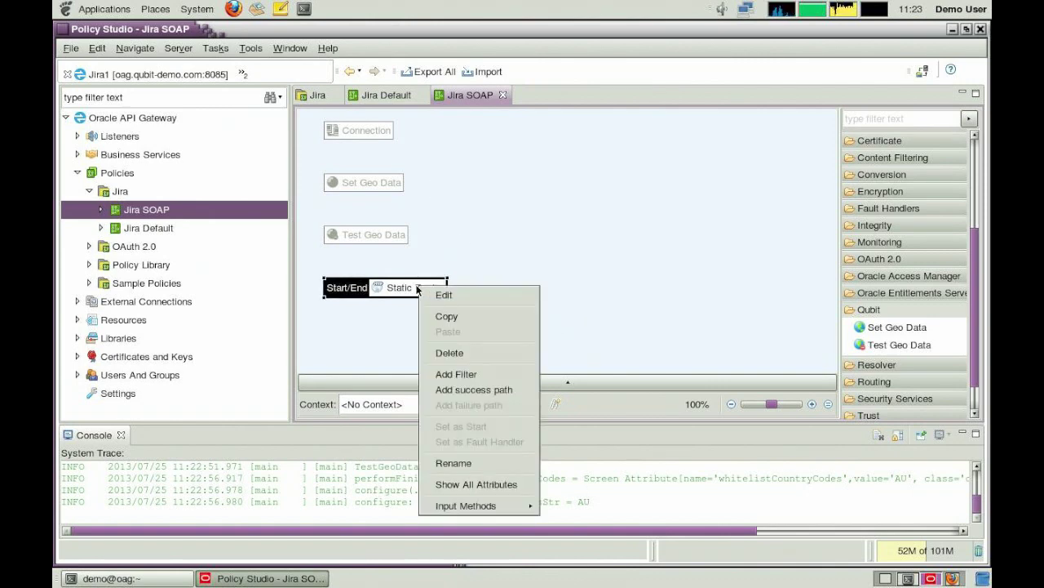
left_click(452, 388)
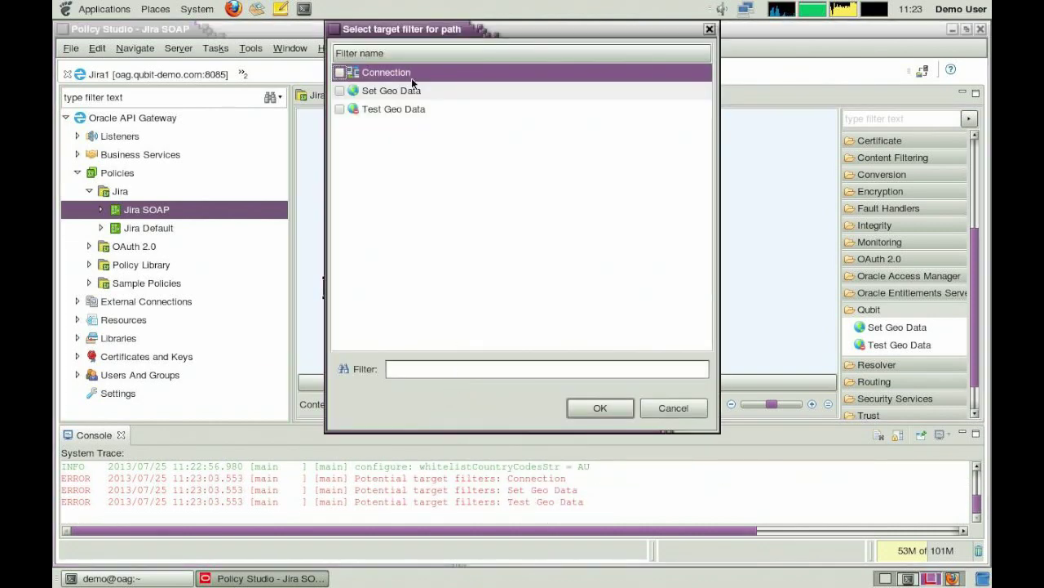
left_click(346, 91)
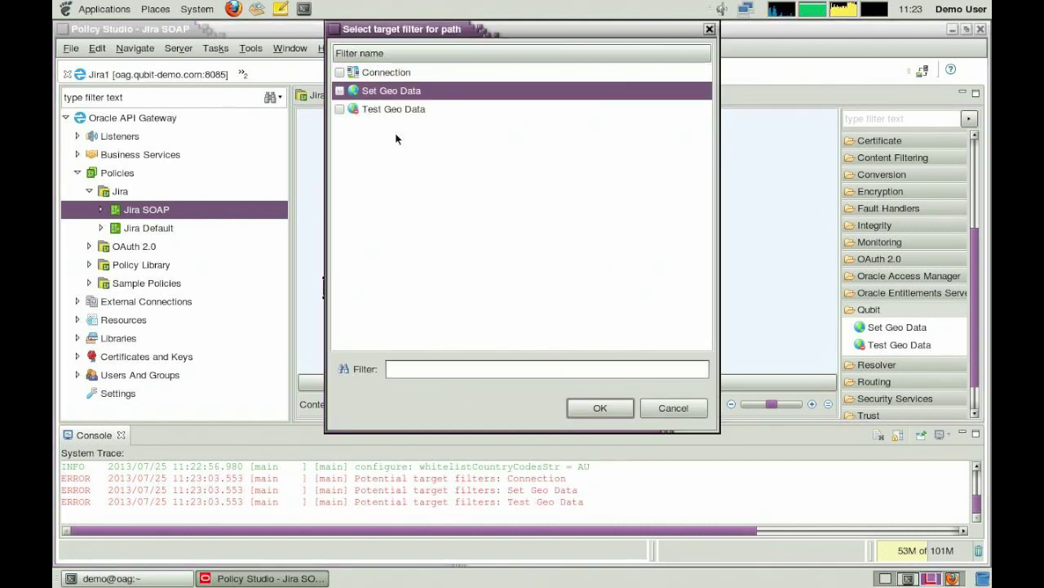
left_click(340, 91)
left_click(619, 406)
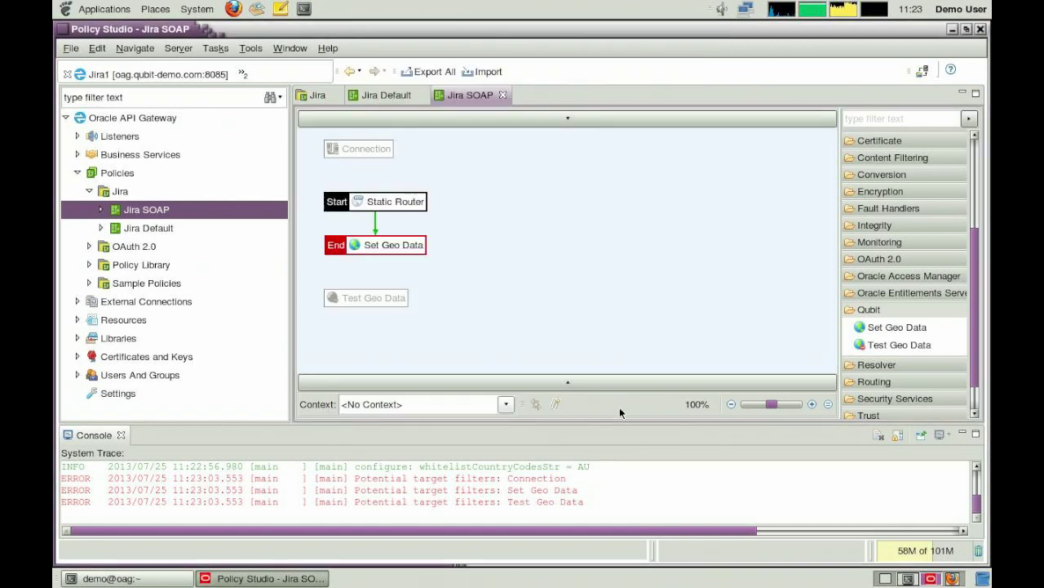
Step: Add a success path from Set Geo Data to Test Geo Data
right_click(407, 255)
left_click(434, 350)
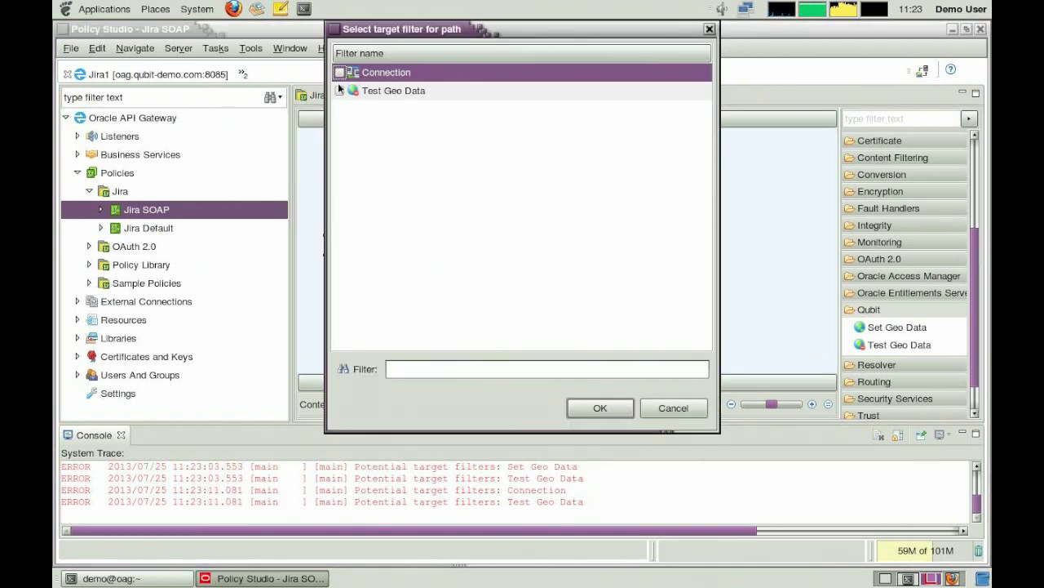
left_click(341, 90)
left_click(610, 408)
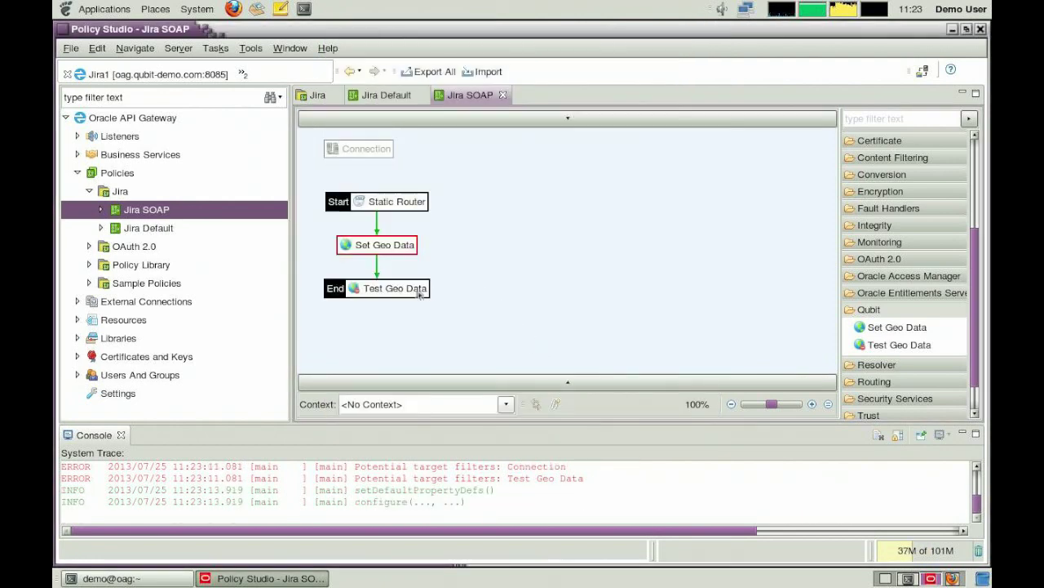
Step: Add a success path from Test Geo Data to Connection
mouse_move(386, 290)
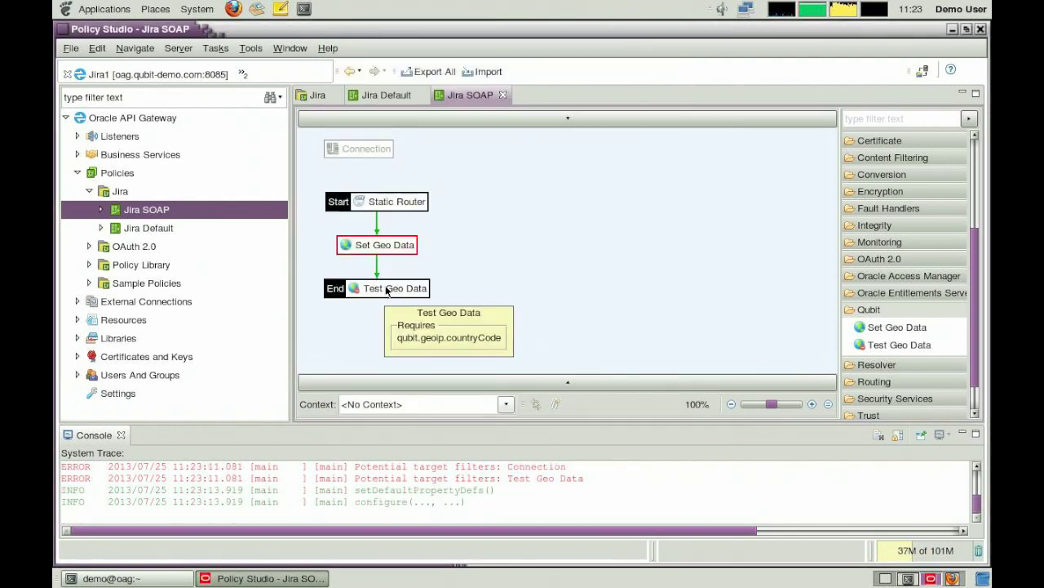
right_click(386, 290)
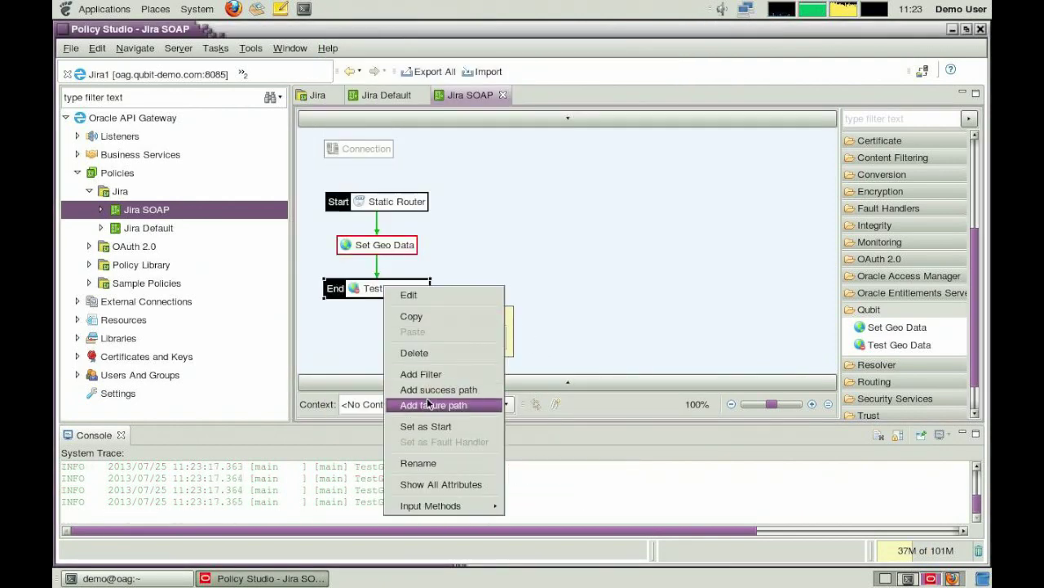
left_click(428, 402)
left_click(339, 73)
left_click(341, 75)
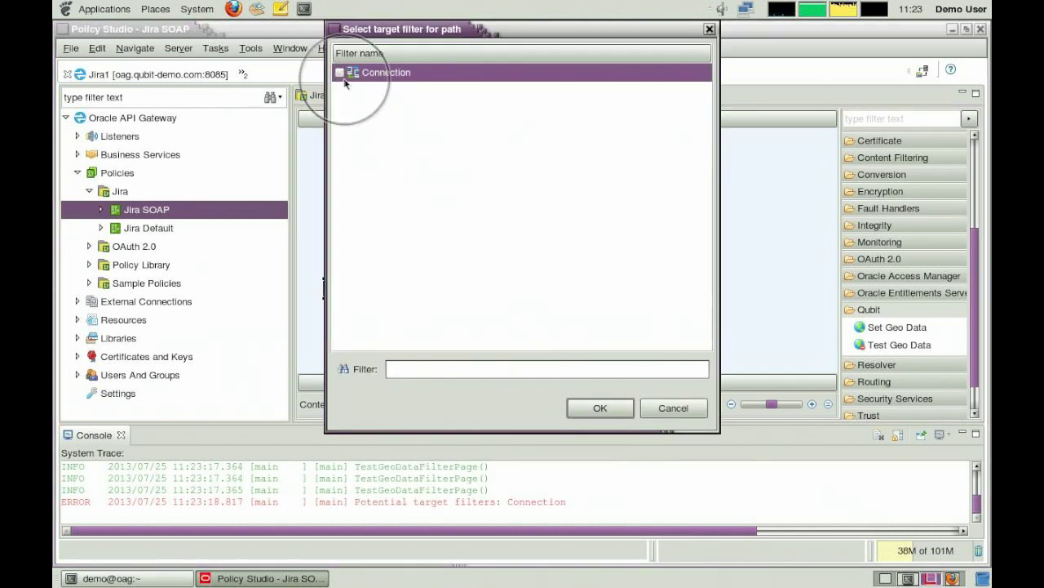
left_click(619, 408)
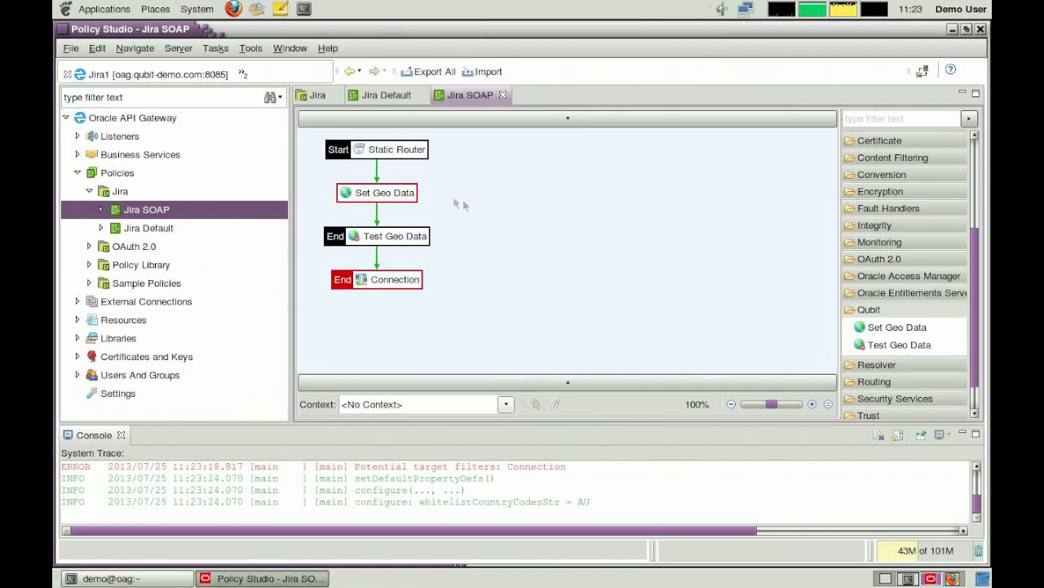
Step: Add an HTTP Status Code filter with response code status 404 to the Jira SOAP policy
mouse_move(397, 195)
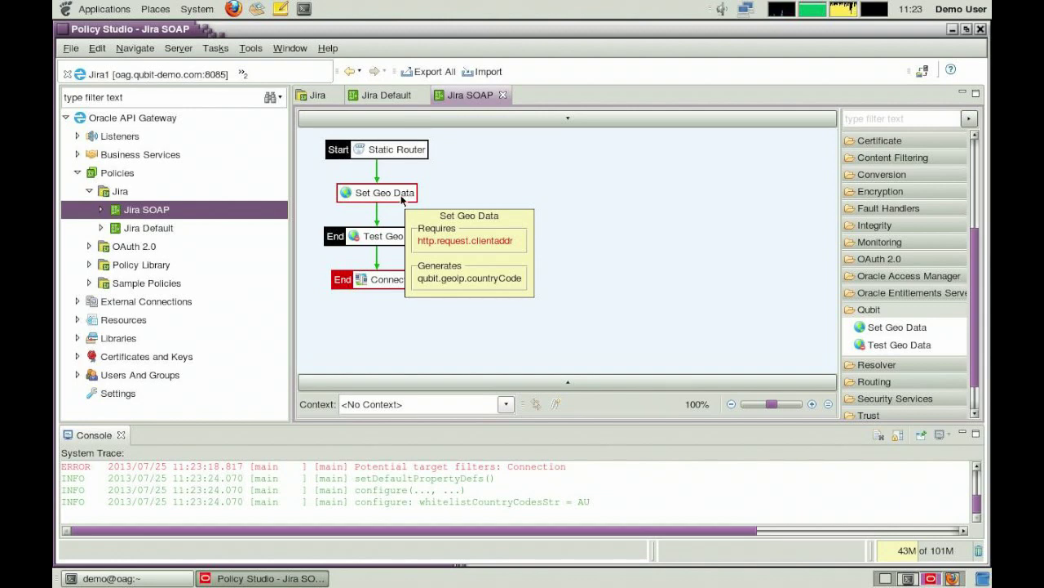
mouse_move(402, 239)
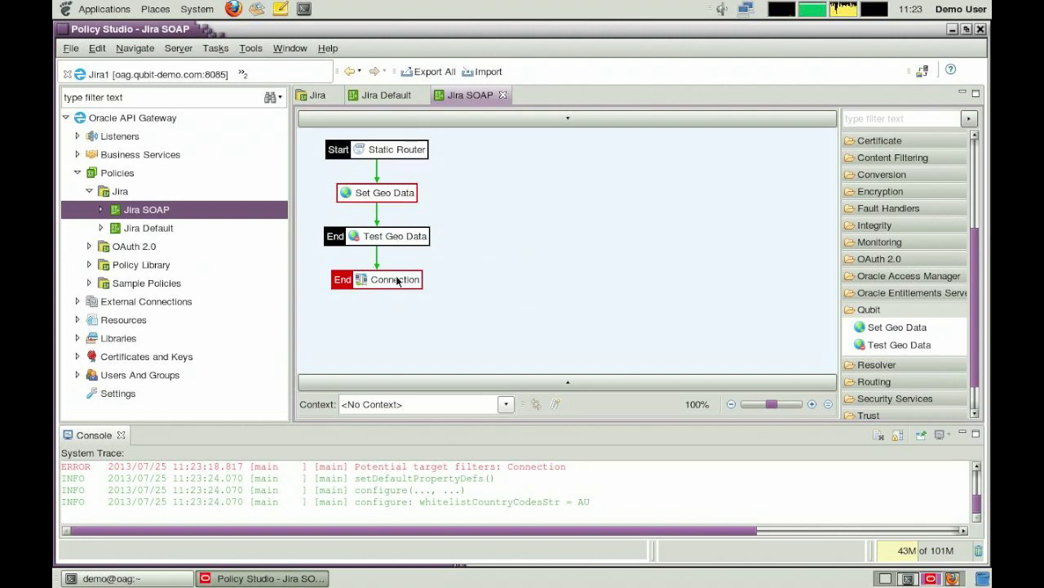
mouse_move(398, 281)
left_click(880, 116)
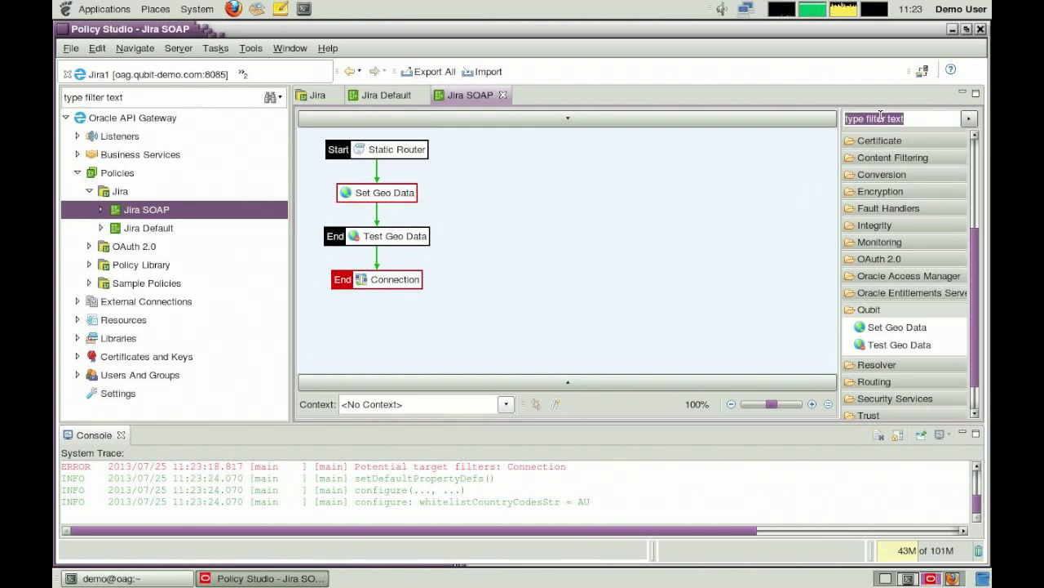
type("status")
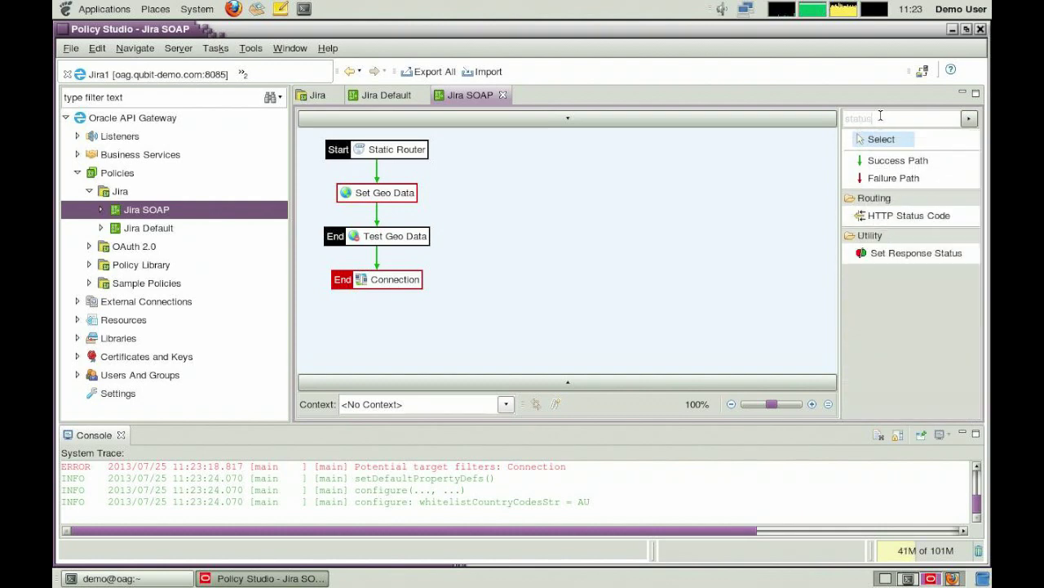
left_click_drag(874, 215, 551, 204)
double_click(513, 136)
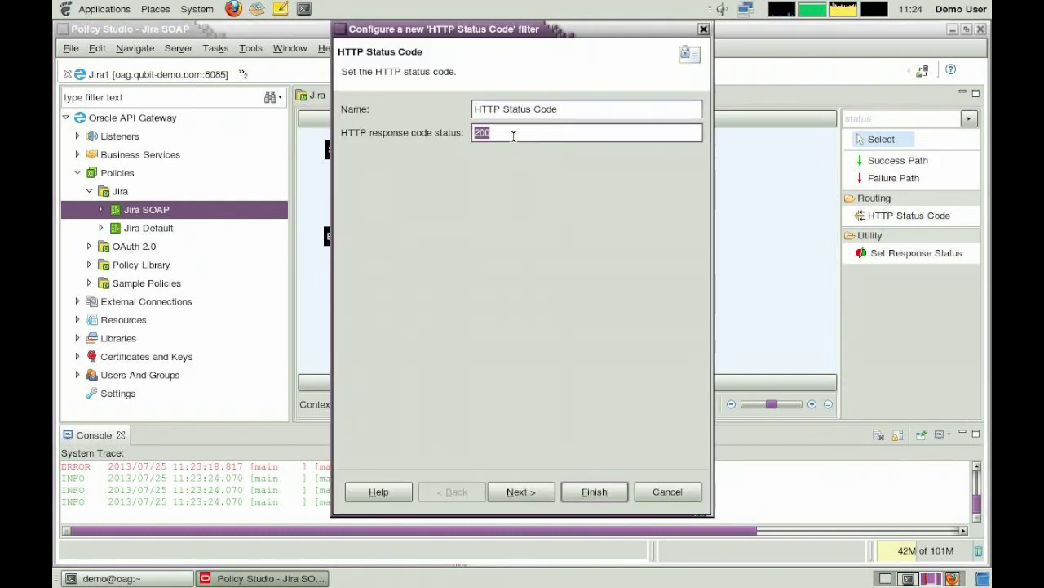
type("404")
left_click(522, 491)
left_click(572, 492)
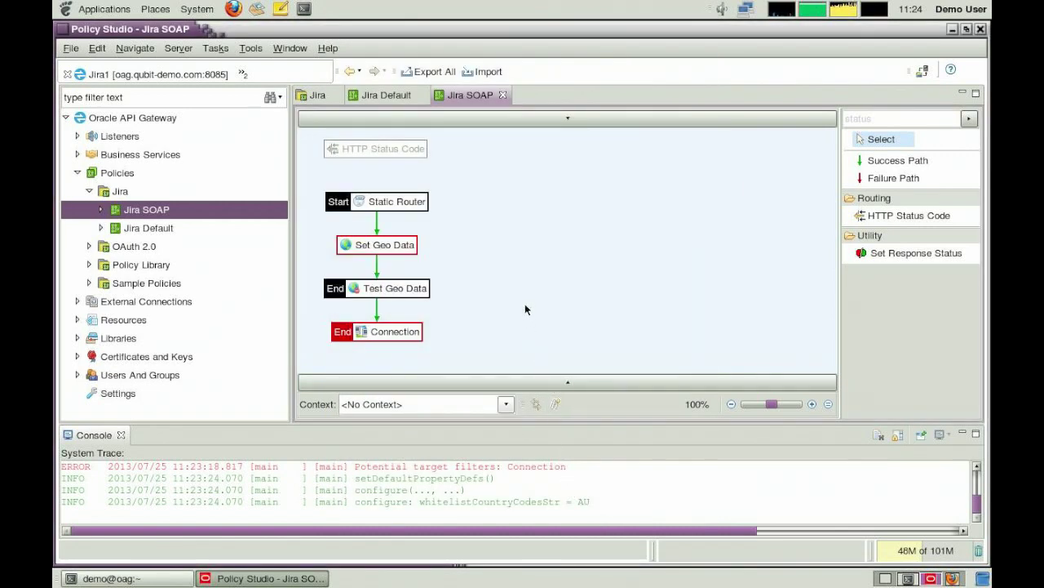
Step: Add a Set Message filter to the Jira SOAP policy with content type text/plain and message body "Not found"
left_click(895, 118)
type("message")
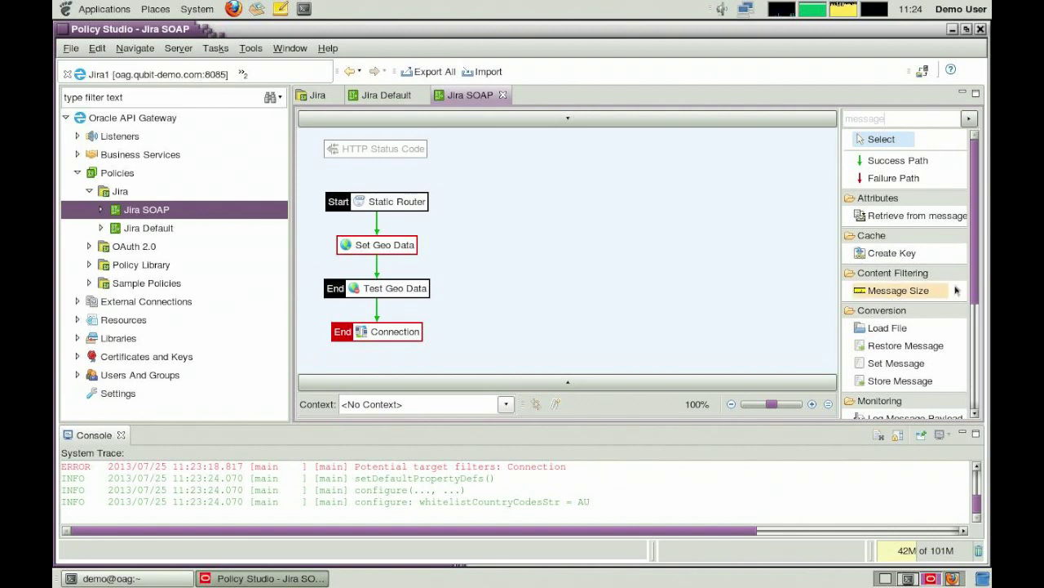
left_click_drag(979, 281, 643, 231)
left_click(914, 307)
left_click(534, 143)
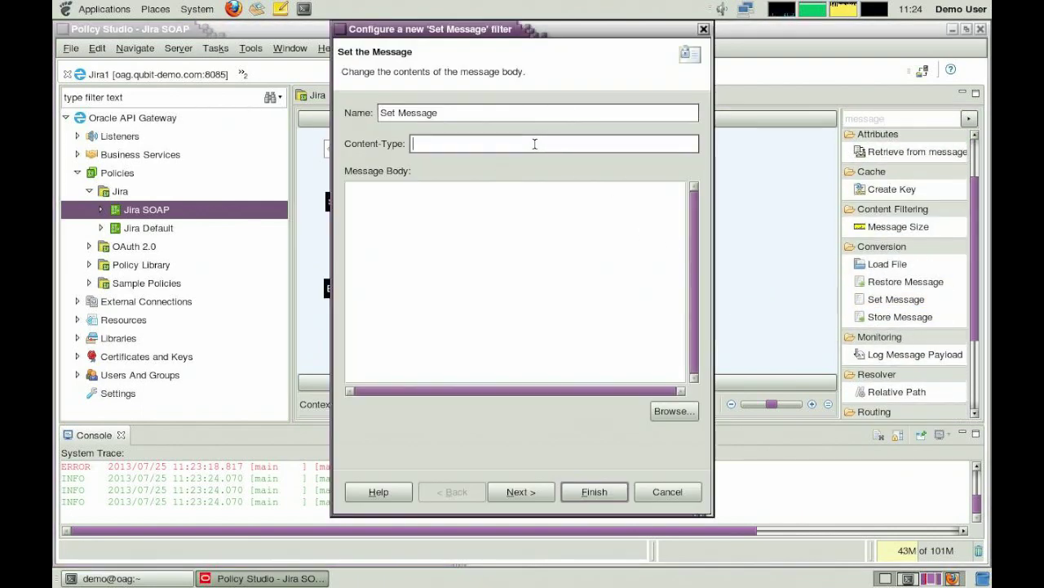
type("tec/")
key("BackSpace")
key("BackSpace")
key("BackSpace")
key("BackSpace")
type("text/plain")
key("Tab")
type("Not foun")
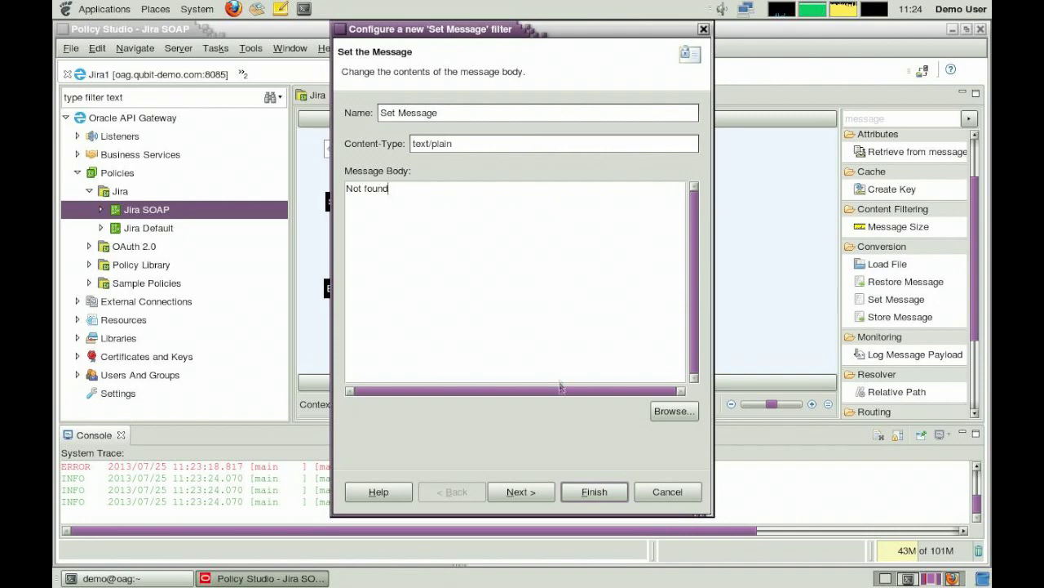
left_click(545, 493)
left_click(585, 495)
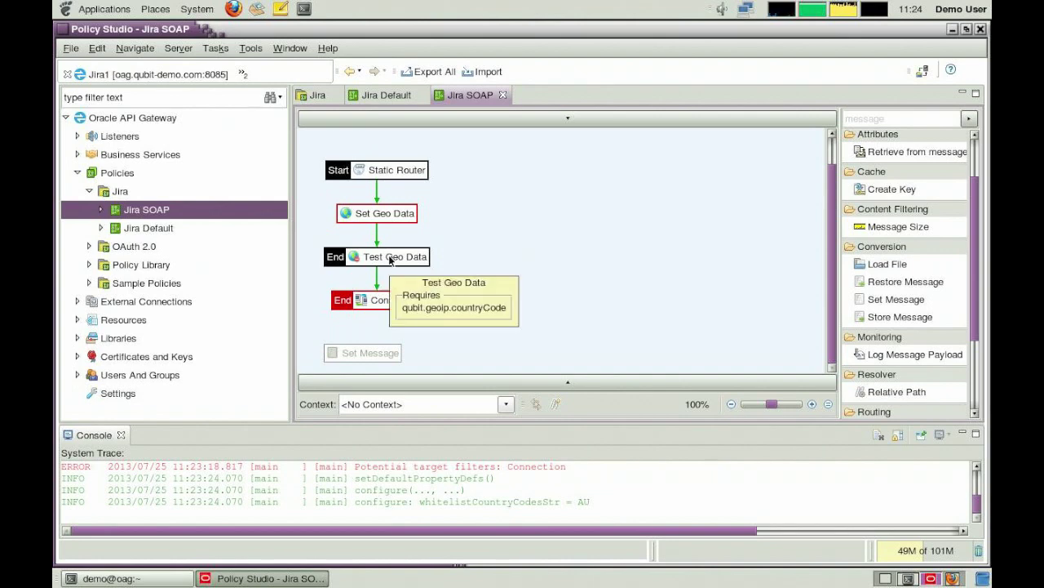
Step: Add a failure path from Test Geo Data to HTTP Status Code
right_click(390, 259)
left_click(428, 376)
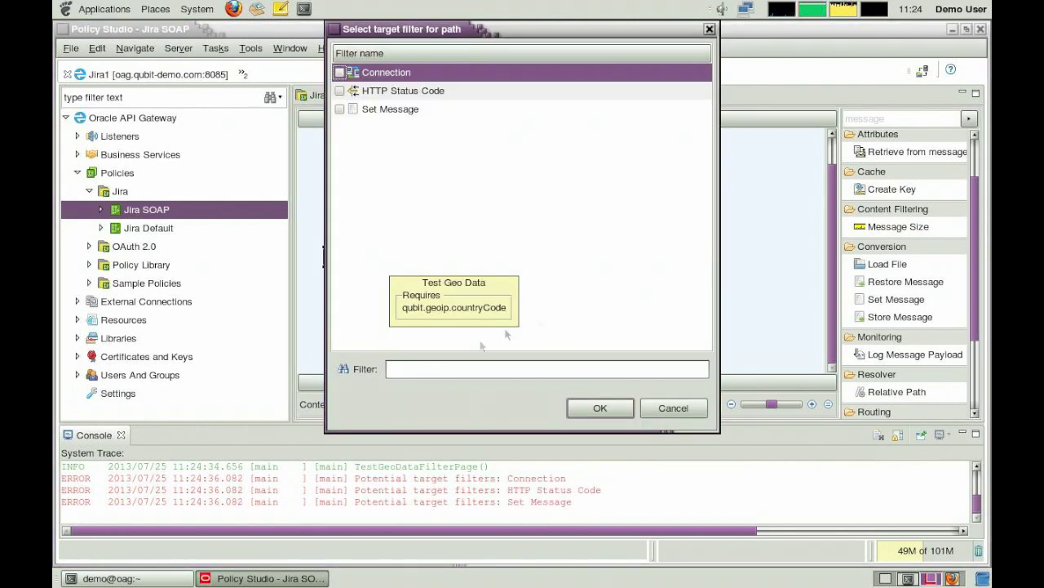
left_click(339, 91)
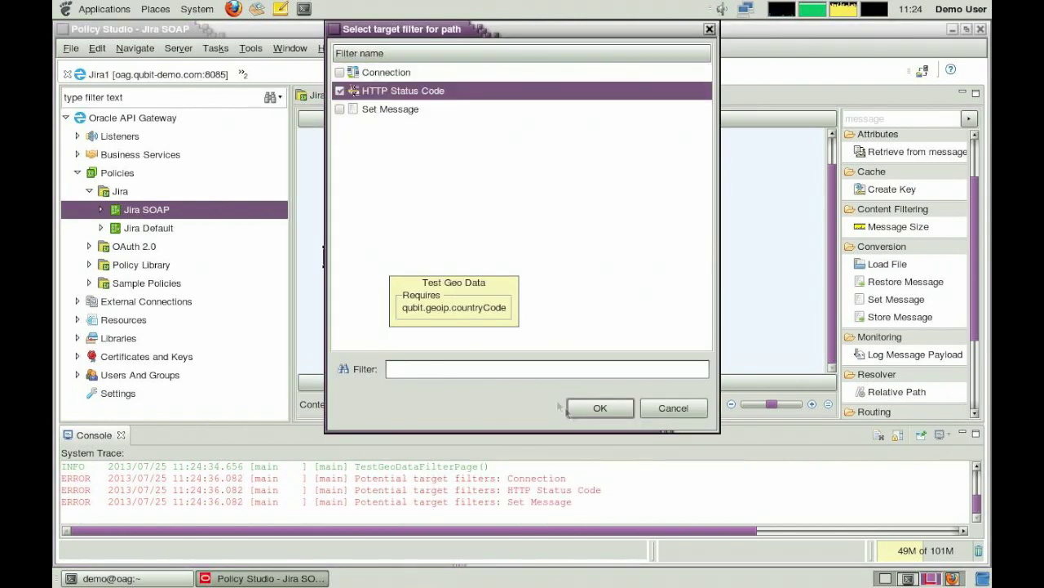
left_click(600, 408)
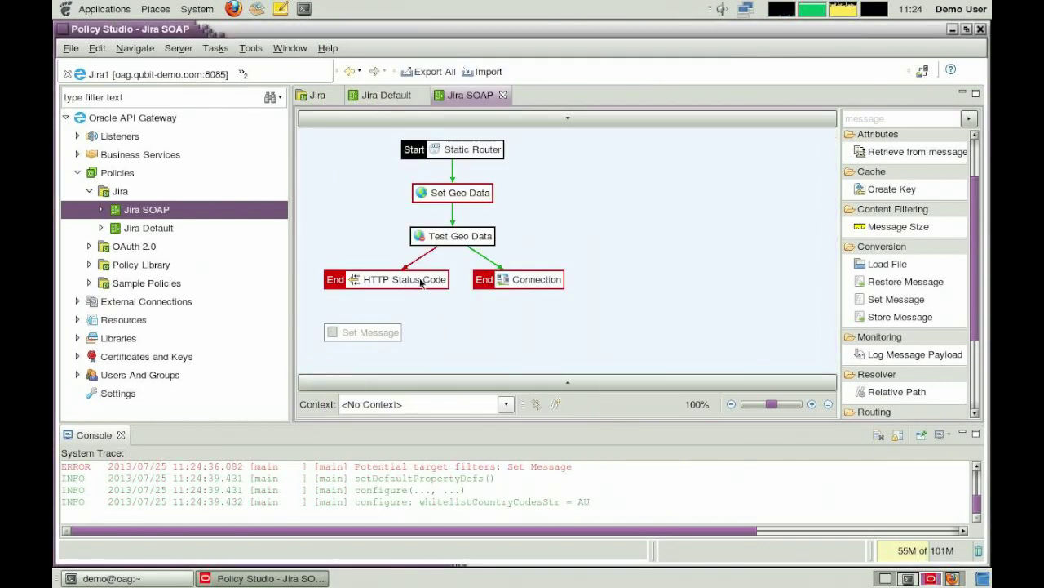
Step: Add a success path from HTTP Status Code to Set Message
right_click(386, 281)
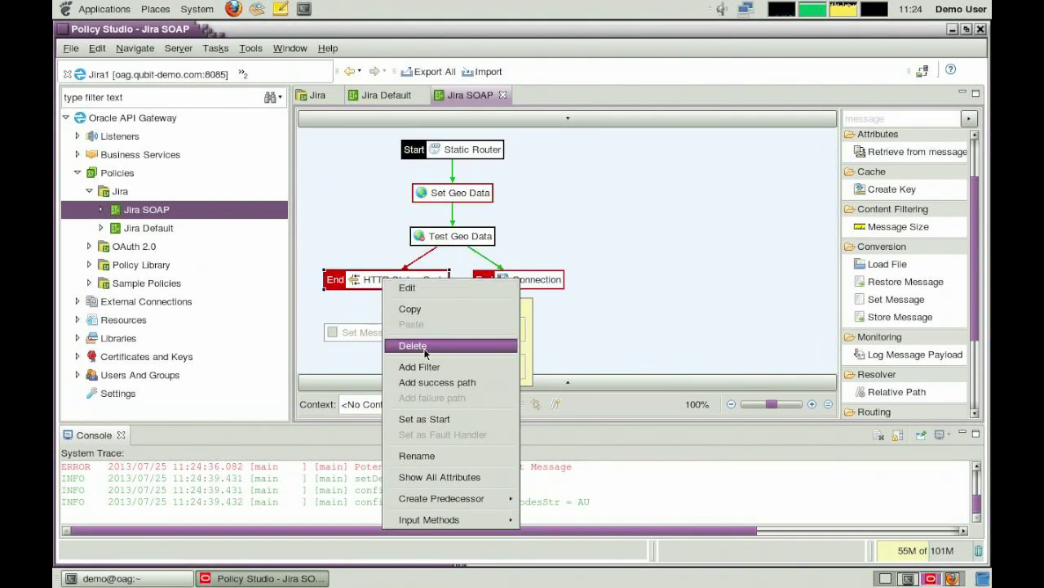
left_click(431, 382)
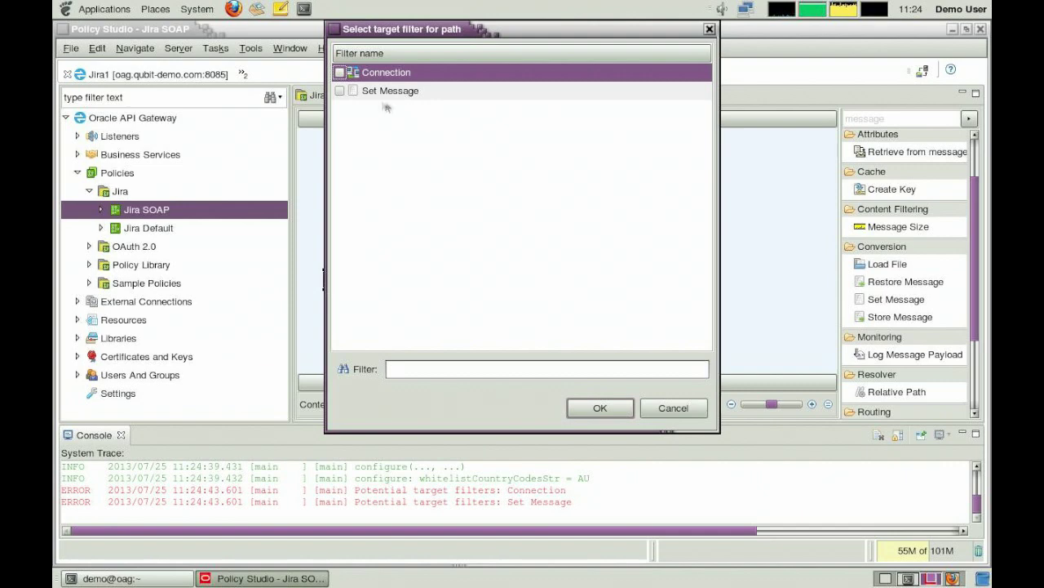
left_click(342, 92)
left_click(624, 409)
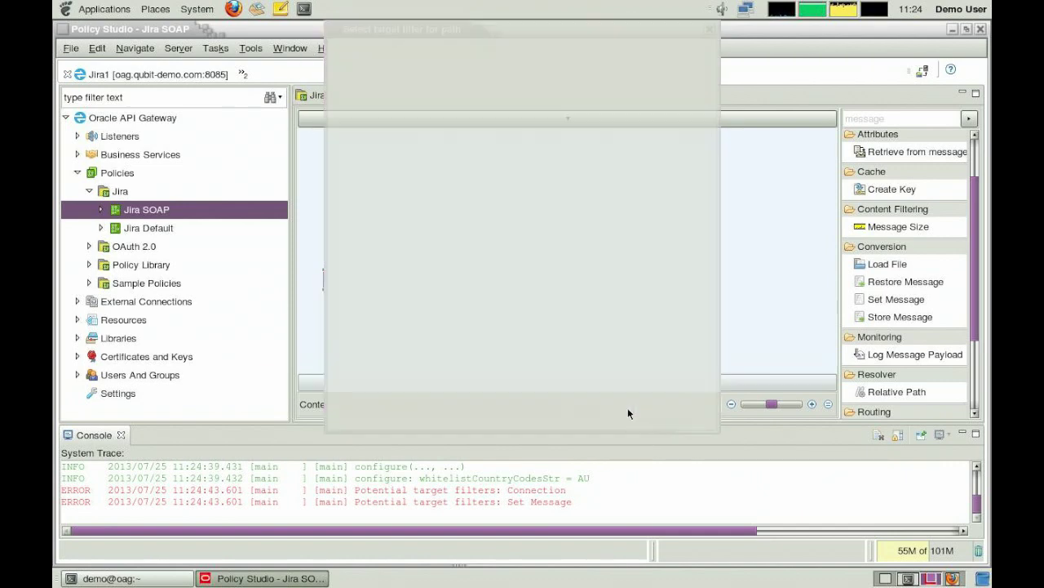
left_click(624, 304)
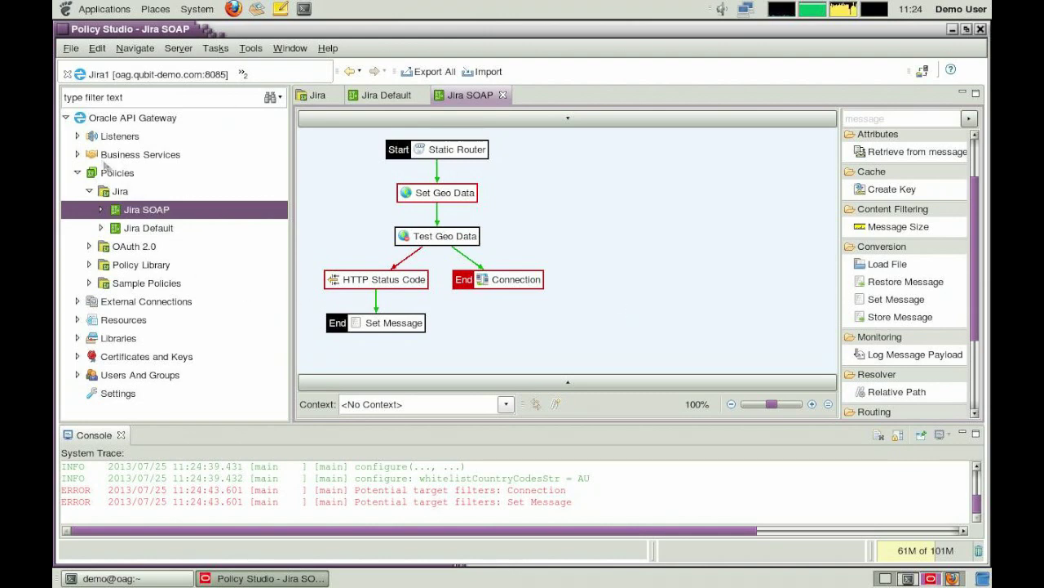
Step: Add a relative path /rpc/soap to the Jira listener's paths with Jira SOAP as the path-specific policy
left_click(78, 136)
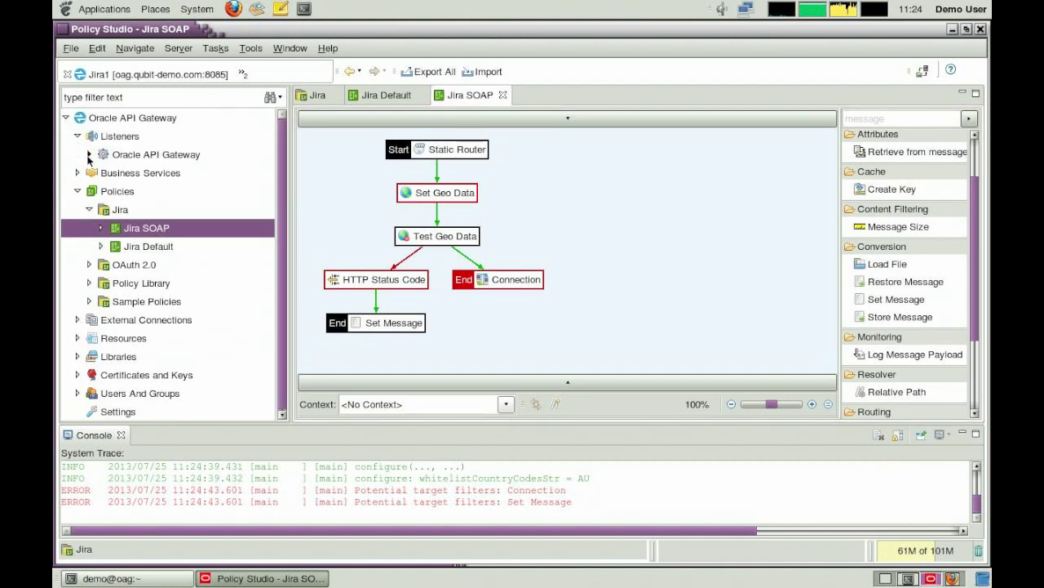
left_click(89, 155)
left_click(101, 173)
left_click(149, 210)
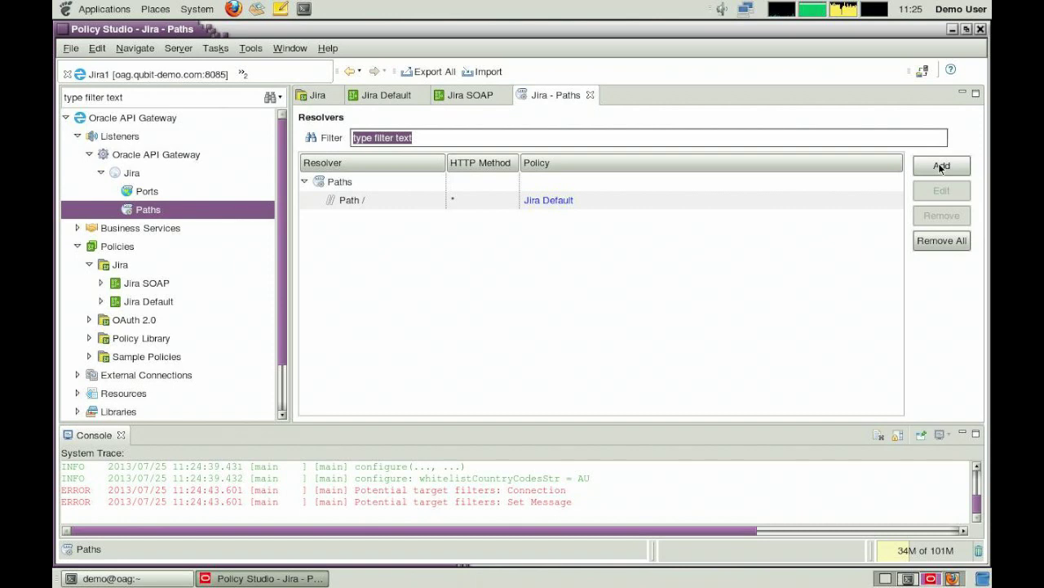
left_click(941, 166)
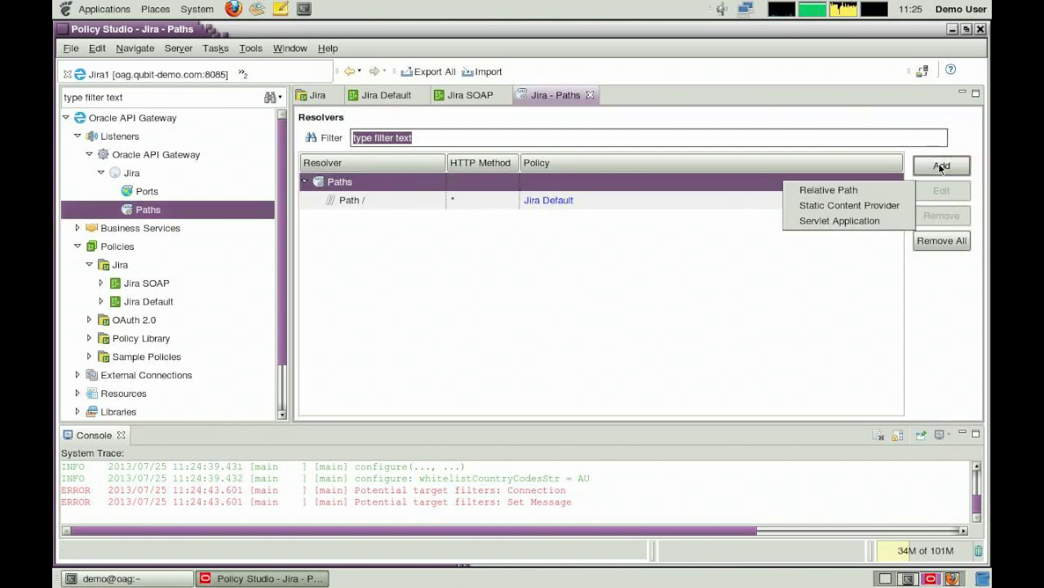
left_click(865, 189)
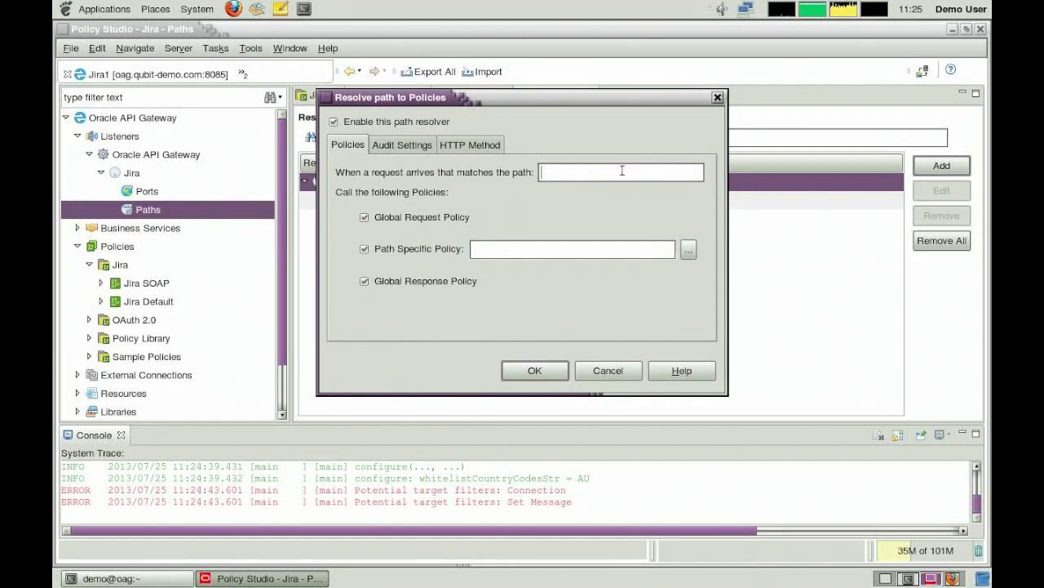
type("/rpc/soap")
left_click(689, 249)
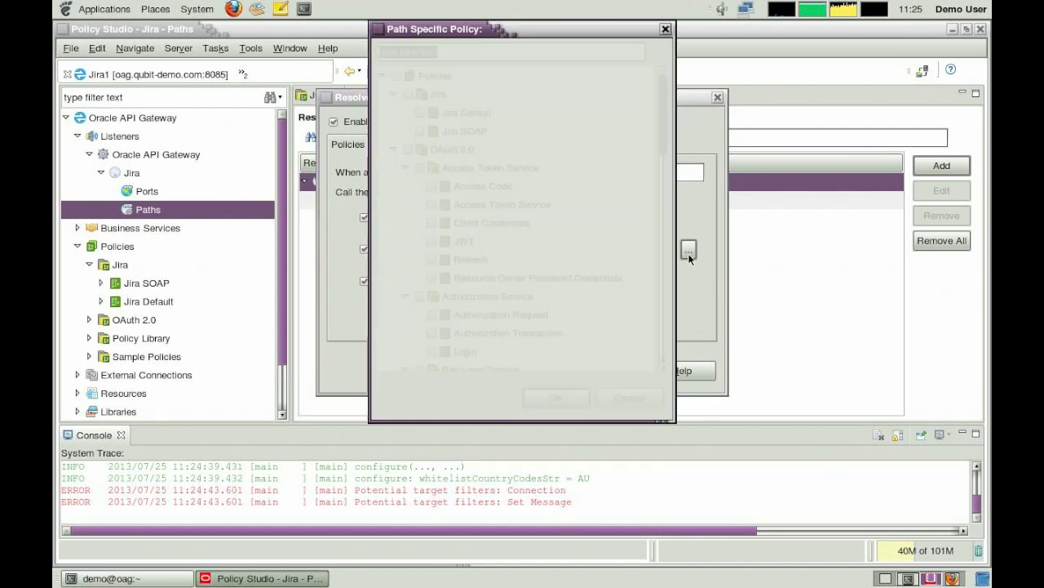
left_click(420, 132)
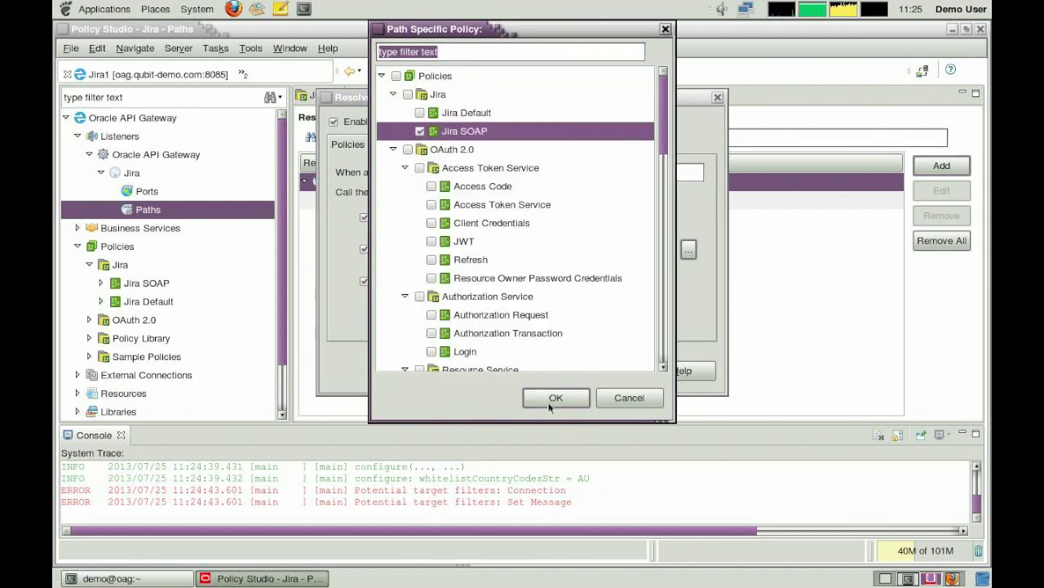
left_click(545, 397)
left_click(550, 373)
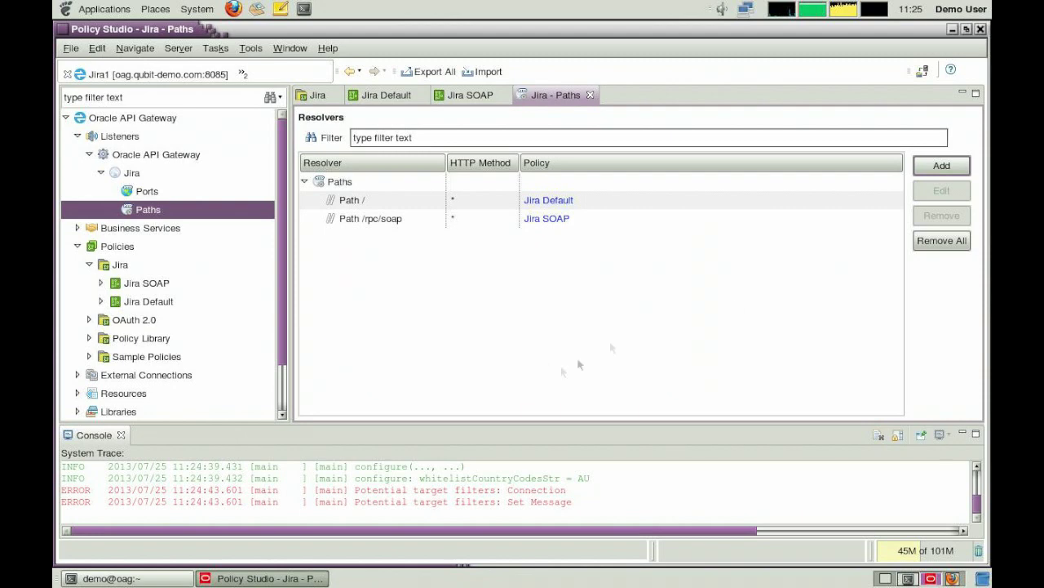
Step: Deploy the updated configuration to the Jira1 server in JiraGroup
left_click(922, 71)
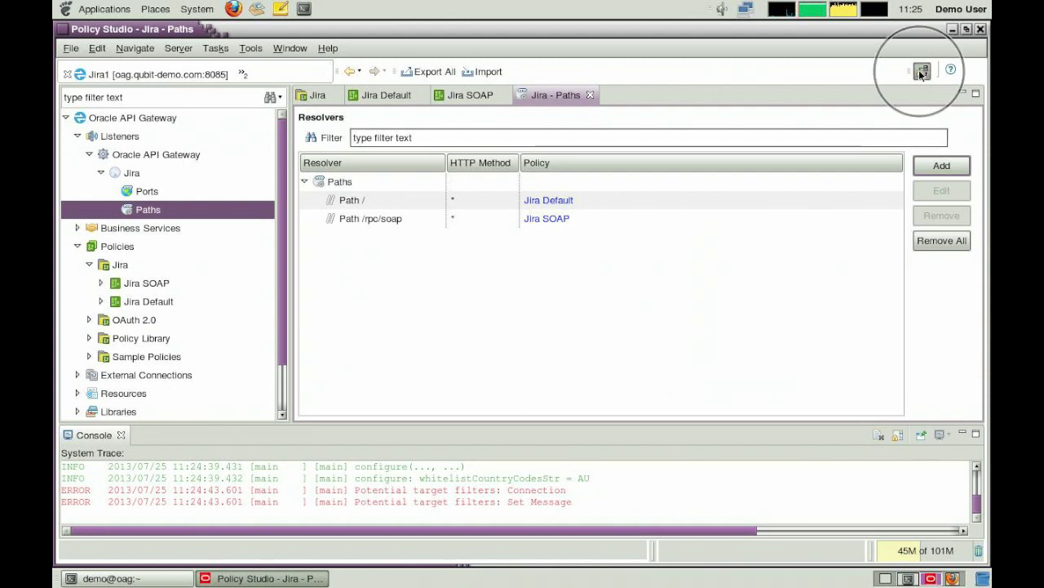
left_click(604, 464)
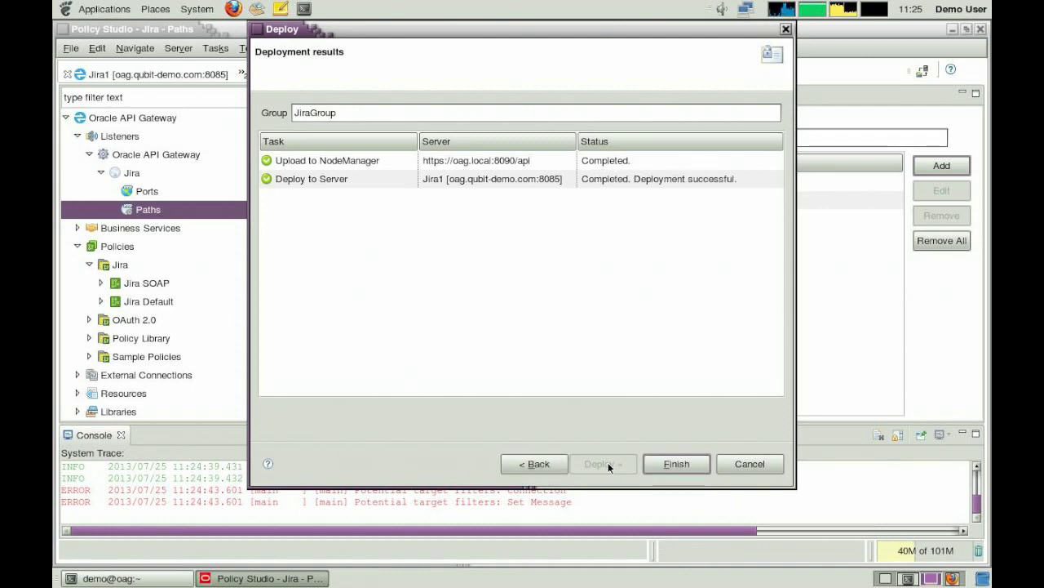
left_click(681, 464)
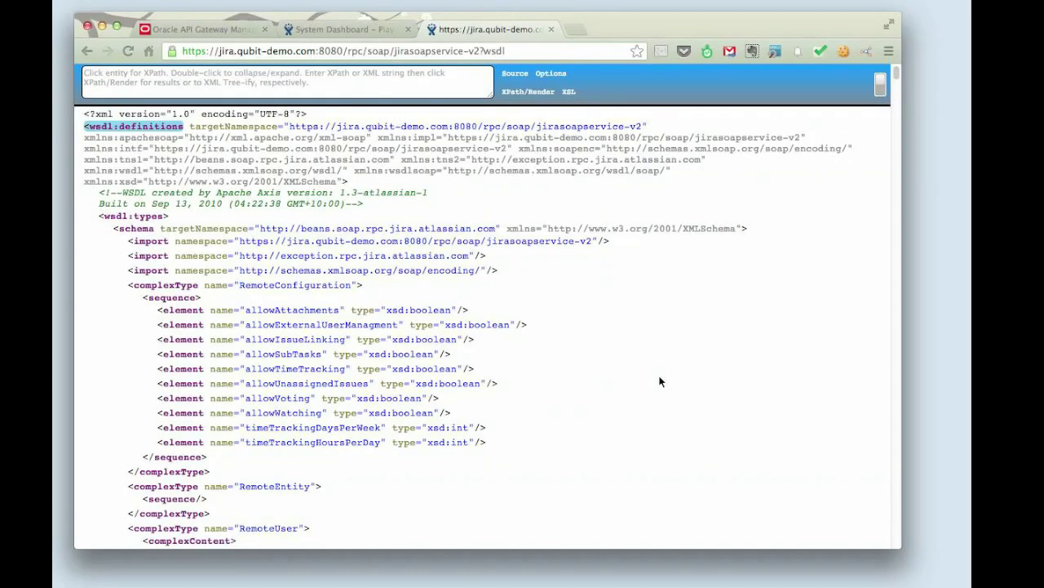
Step: Test the country whitelist by switching to Firefox and reloading the jirasoapservice-v2 WSDL through both jira.qubit-demo.com and localhost on port 8080
left_click(150, 52)
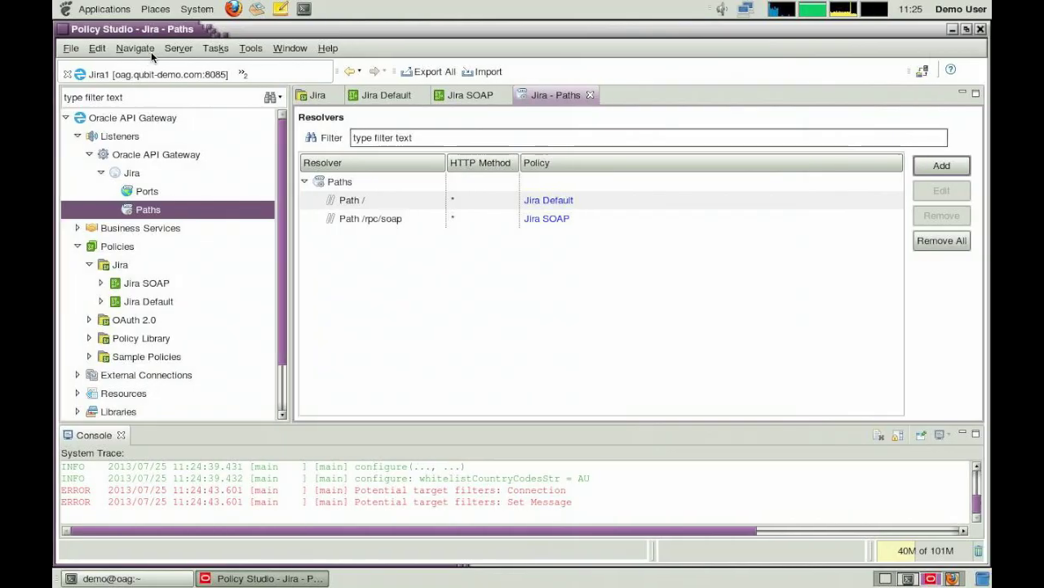
left_click(955, 577)
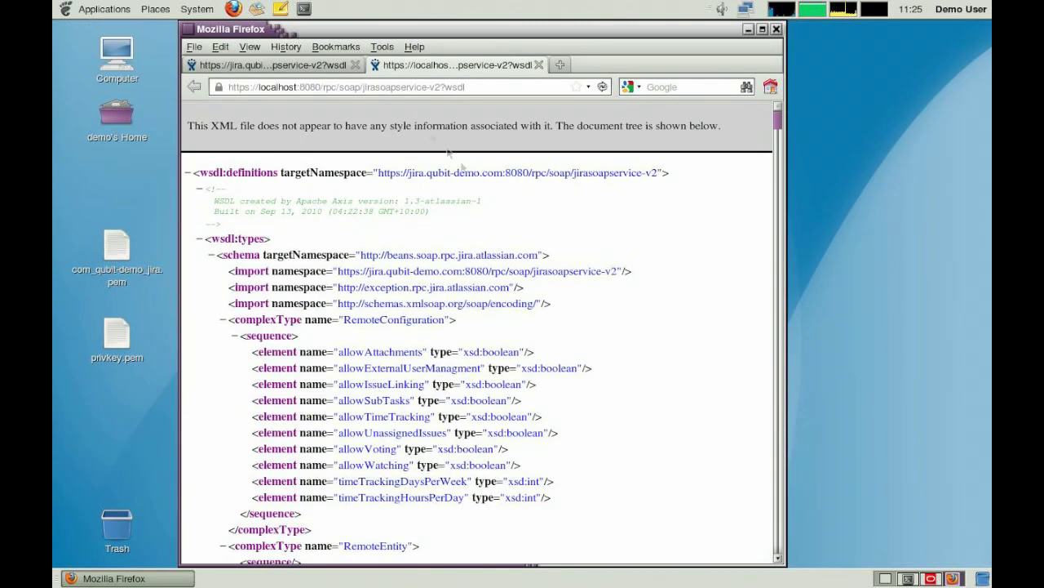
left_click(292, 62)
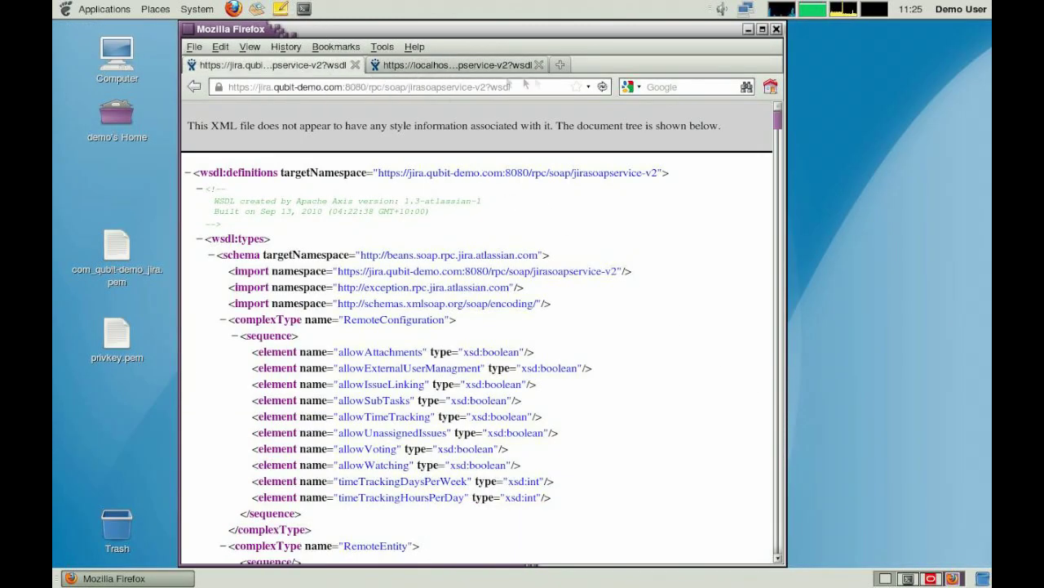
left_click(603, 87)
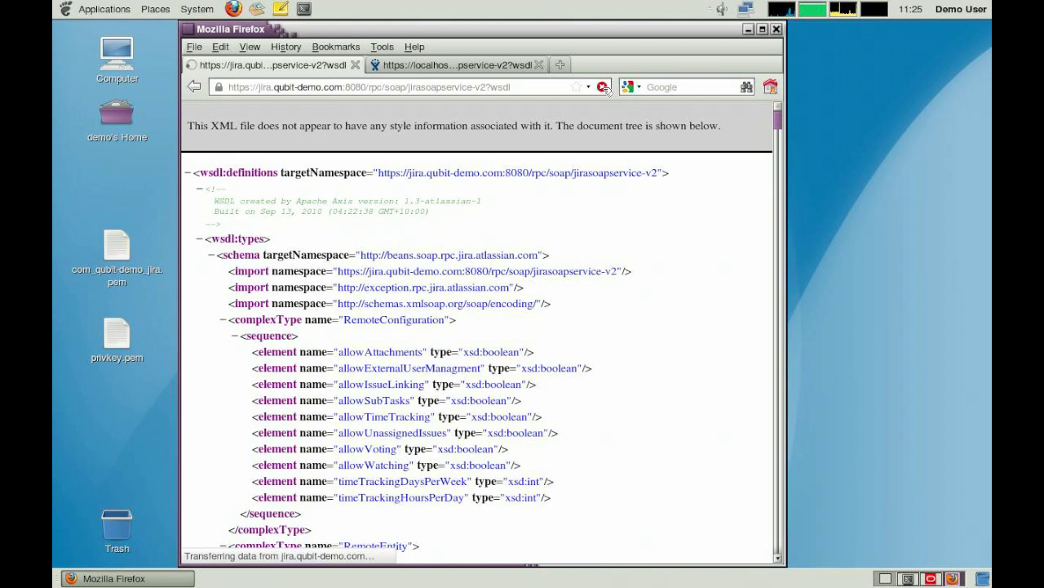
left_click(498, 69)
left_click(603, 87)
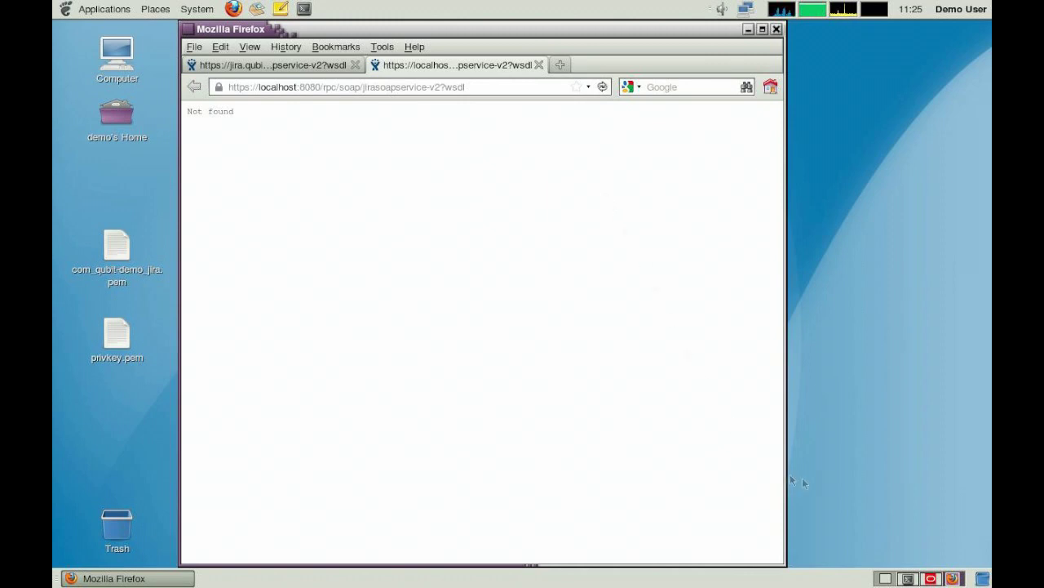
Step: Switch to Policy Studio and set the Test Geo Data filter's country codes to NZ in the Jira SOAP policy
left_click(931, 580)
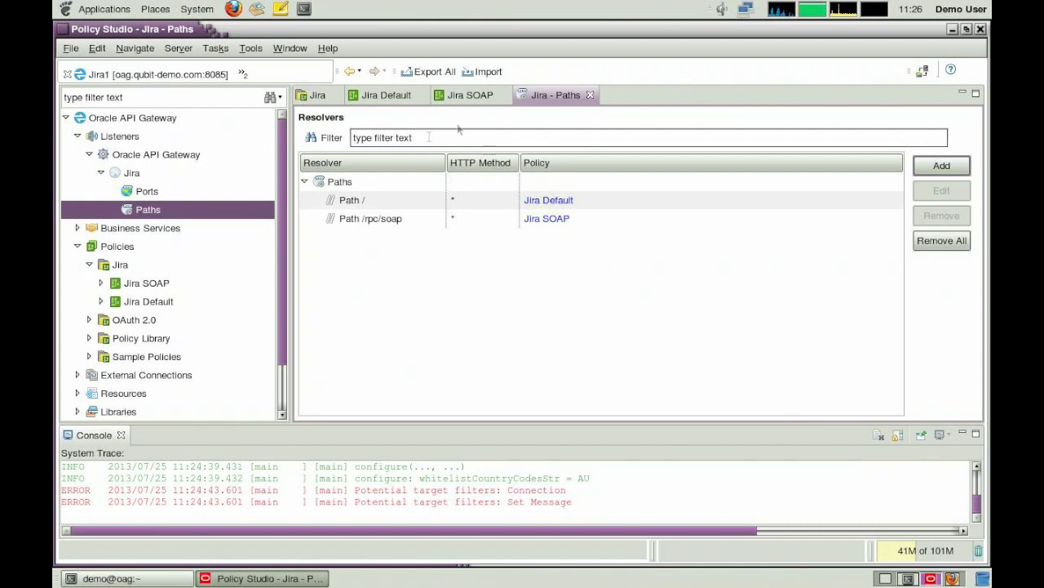
left_click(472, 97)
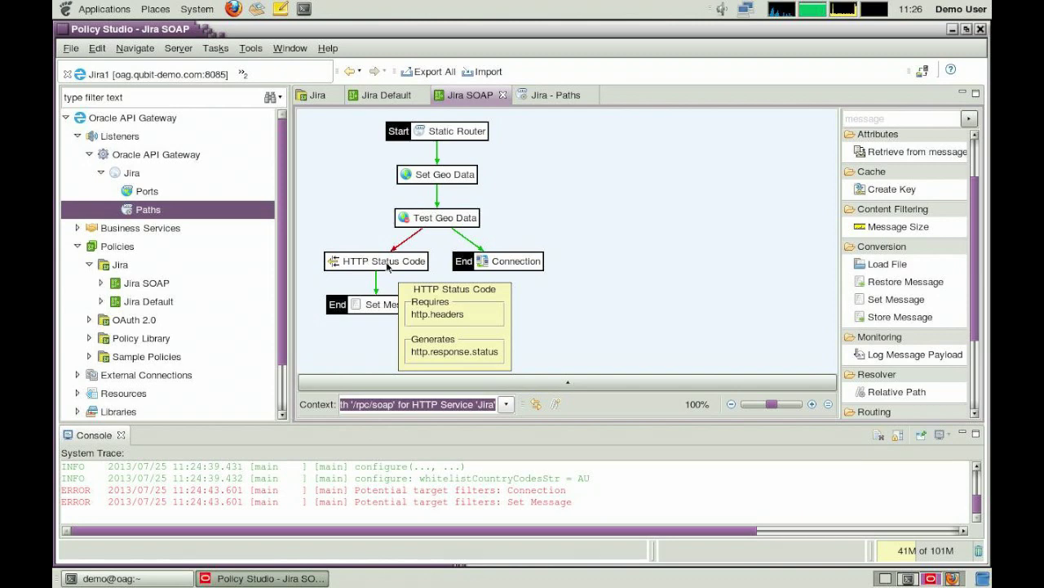
double_click(447, 220)
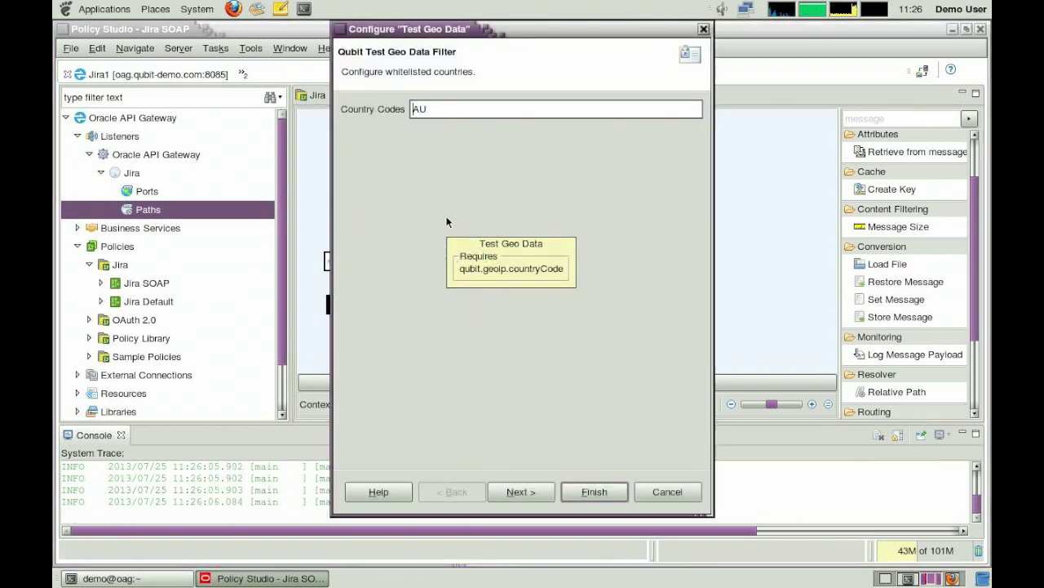
double_click(447, 110)
type("NZ")
left_click(544, 494)
left_click(593, 492)
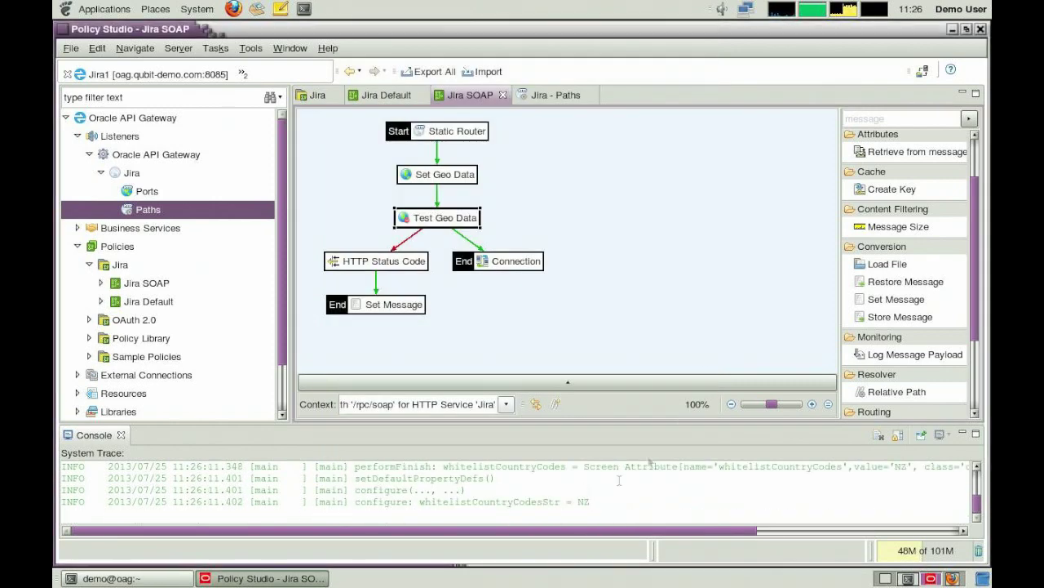
Step: Deploy the changed country whitelist to the Jira1 server in JiraGroup
left_click(922, 72)
left_click(625, 470)
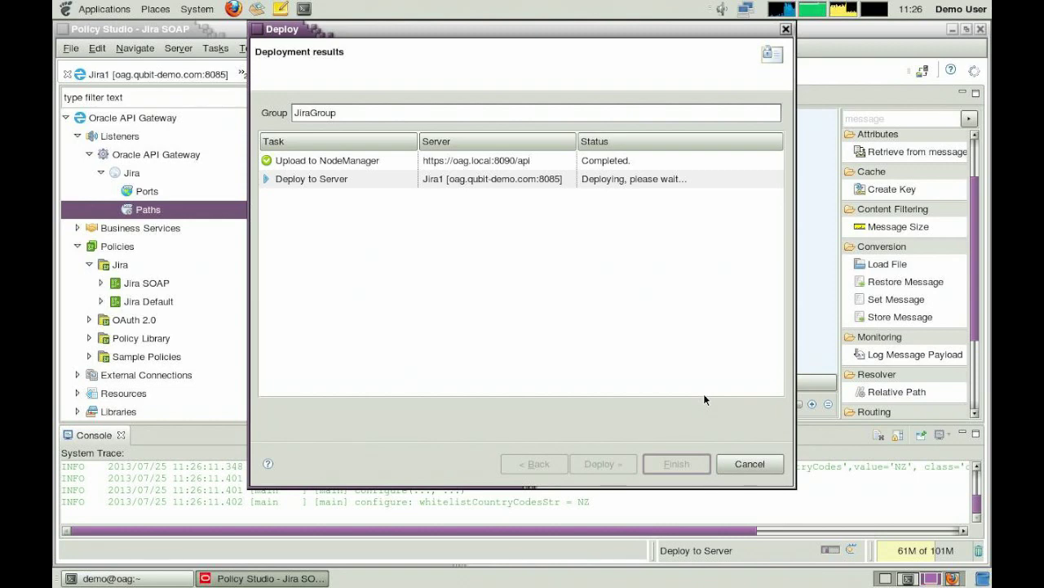
left_click(695, 470)
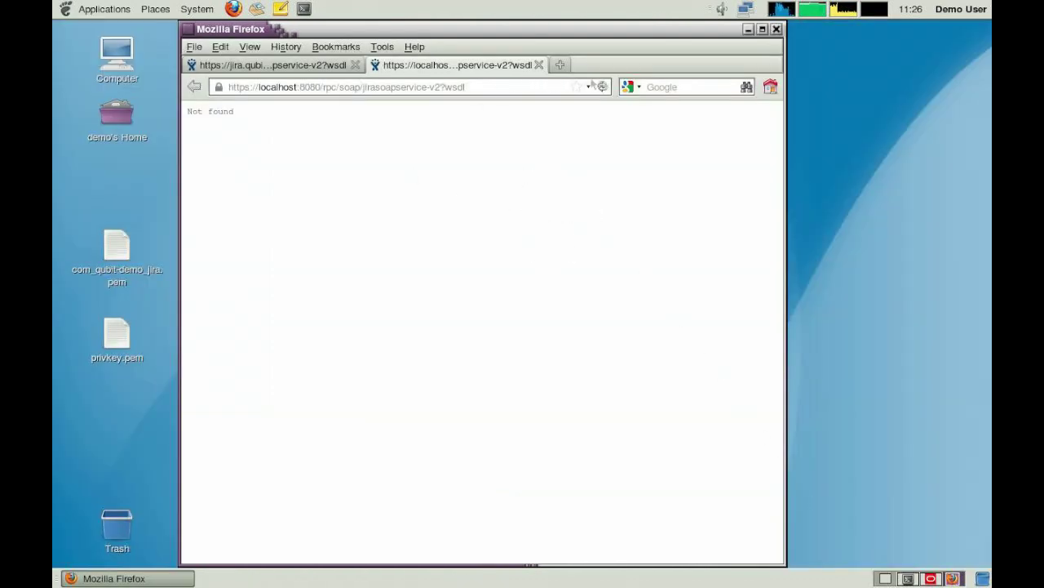
Step: Test the NZ whitelist in Firefox by reloading the jirasoapservice-v2 WSDL through localhost and through jira.qubit-demo.com on port 8080
left_click(604, 87)
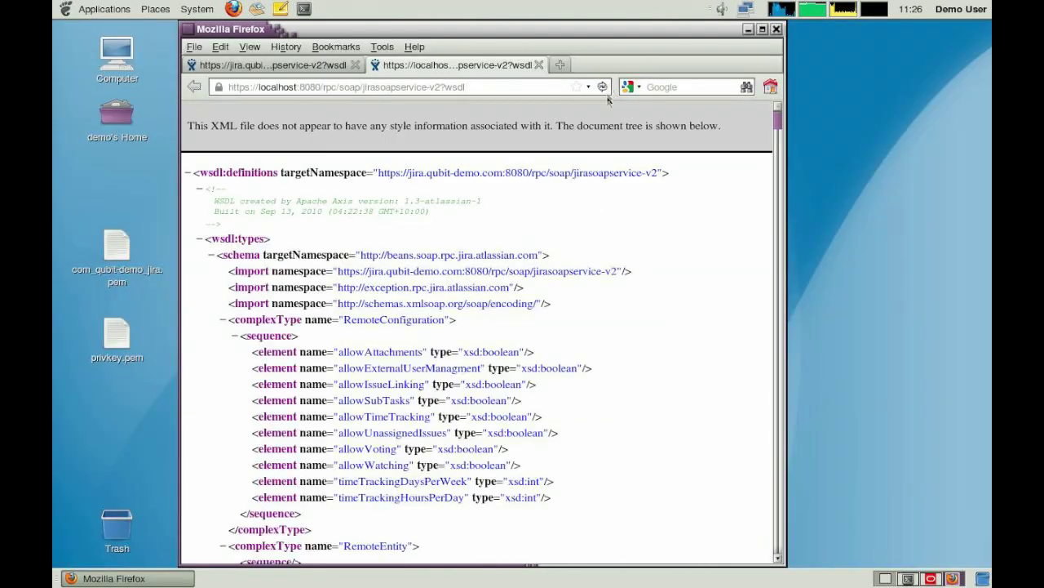
left_click(330, 66)
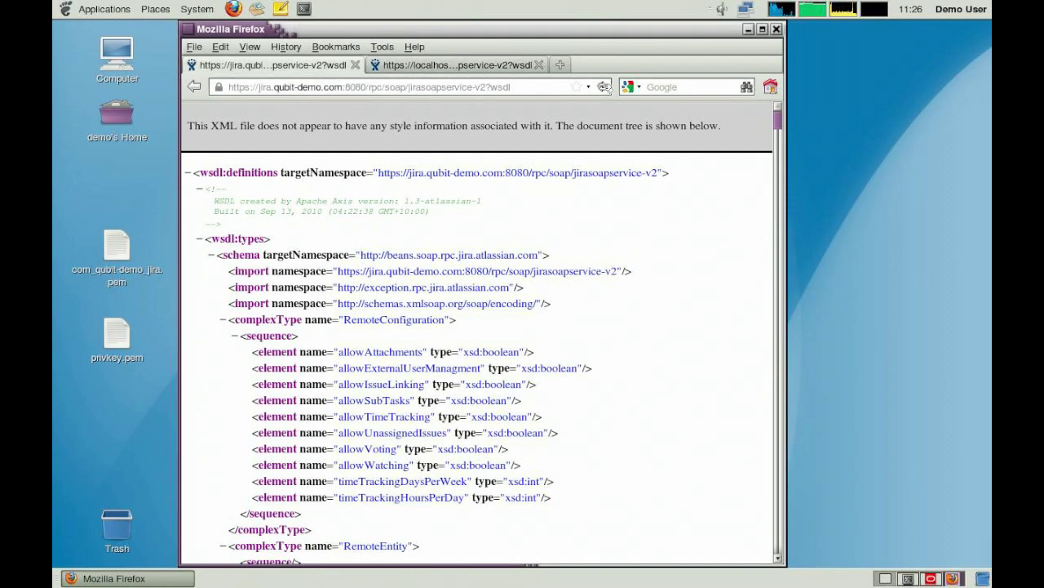
left_click(604, 87)
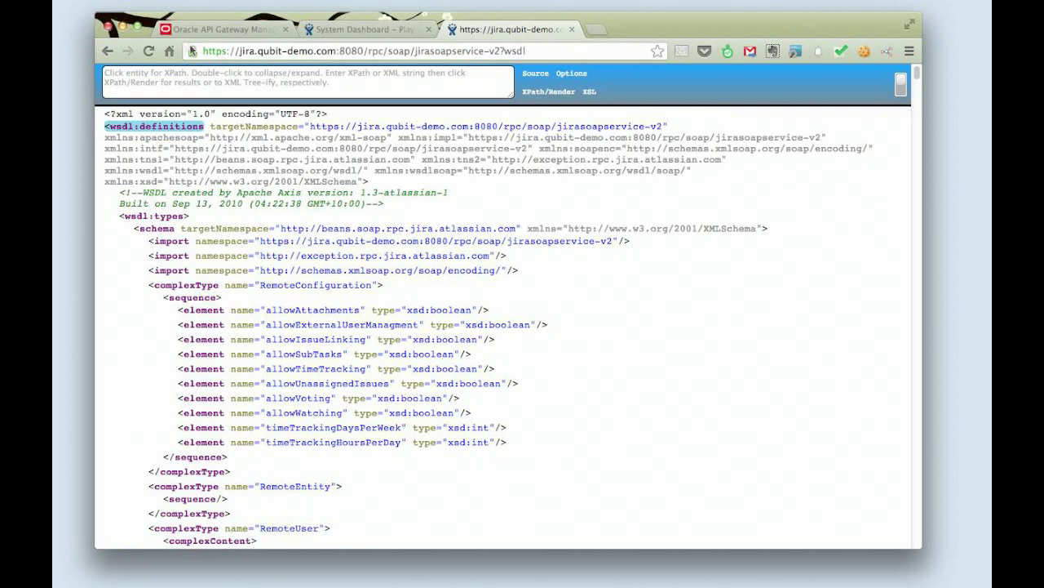
Step: In Chrome, reload the jirasoapservice-v2 WSDL and the Jira System Dashboard to compare SOAP and normal web access
left_click(149, 52)
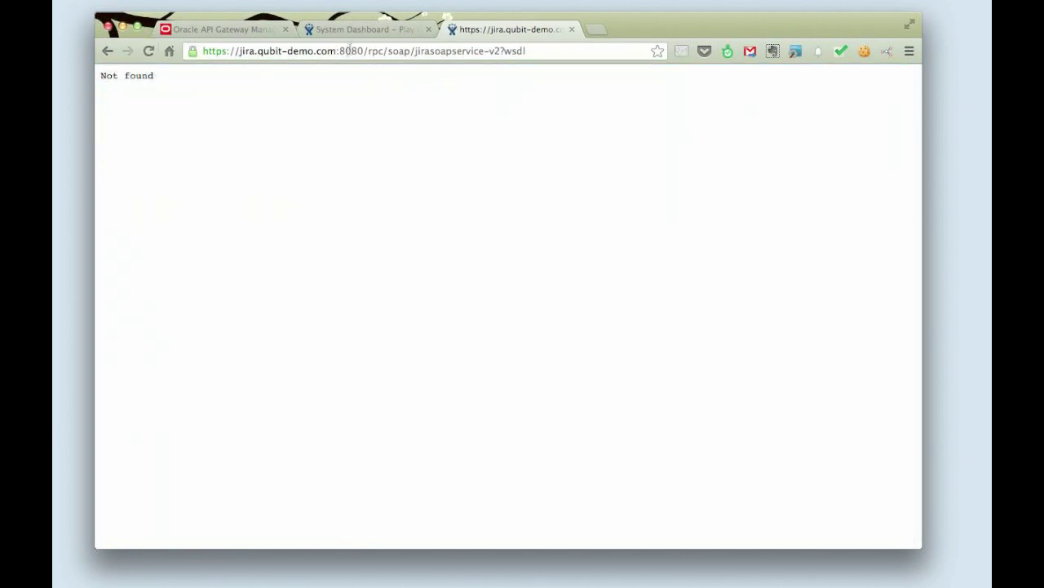
left_click(365, 30)
key("super+r")
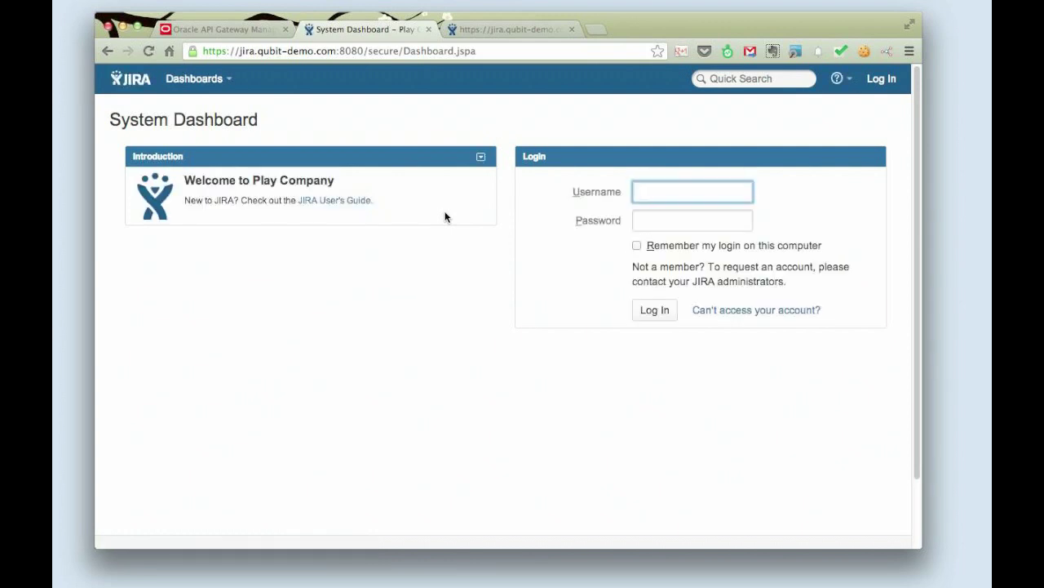
left_click(735, 423)
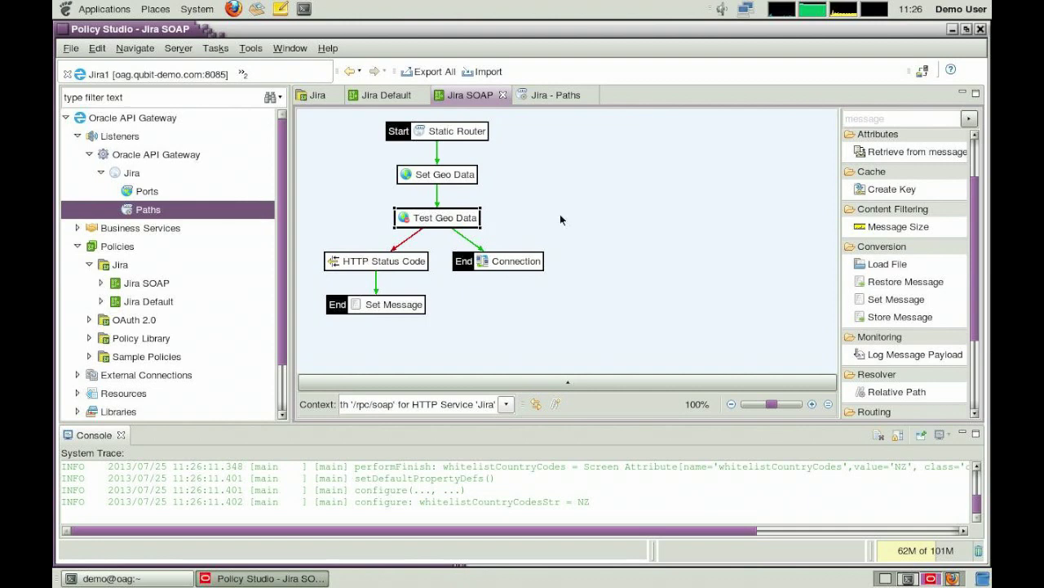
Step: Find the Add HTTP Header filter by searching for "header" and place it in the Jira SOAP policy
mouse_move(458, 219)
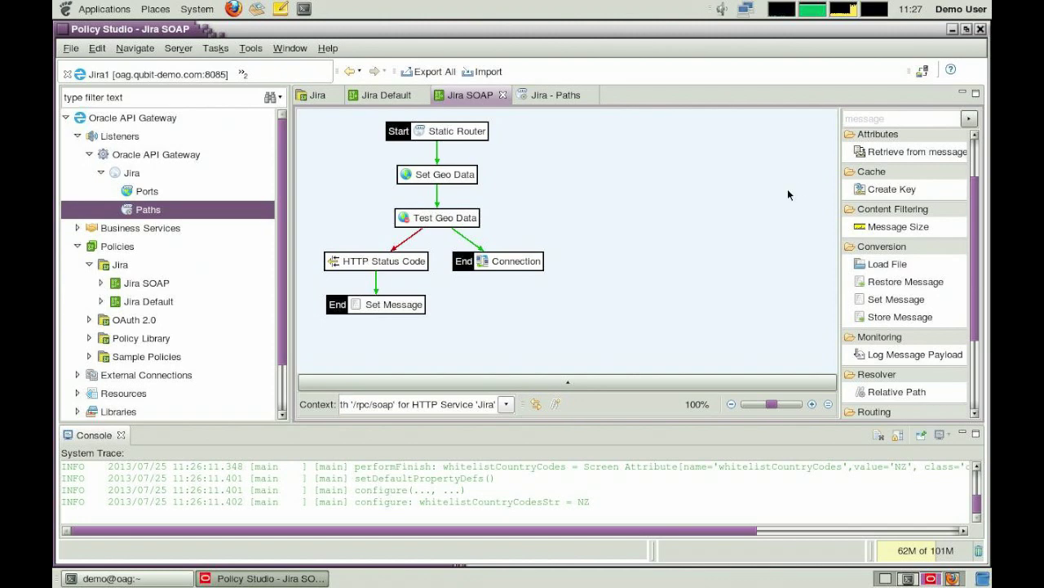
left_click(885, 118)
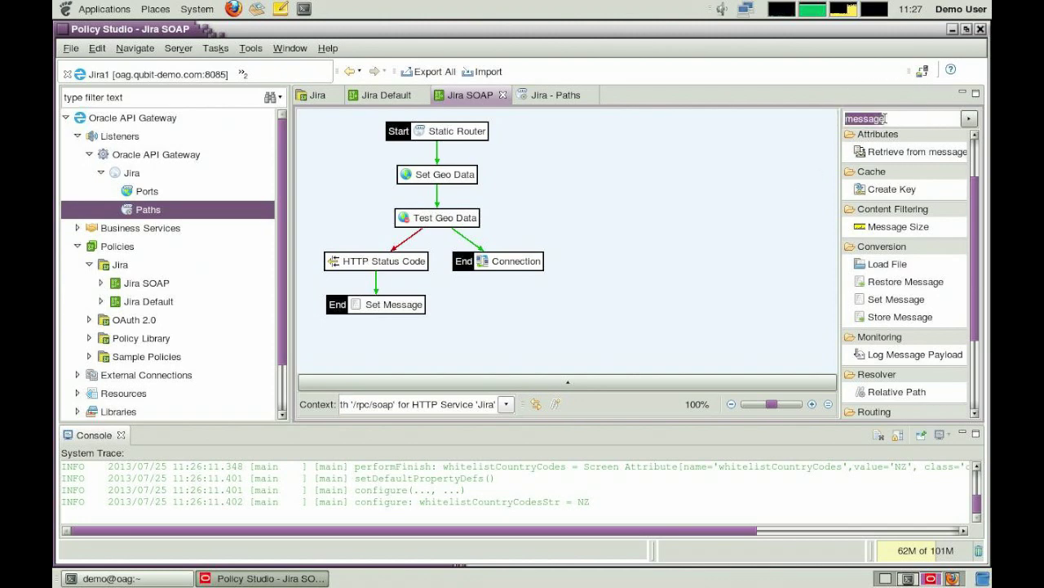
type("header")
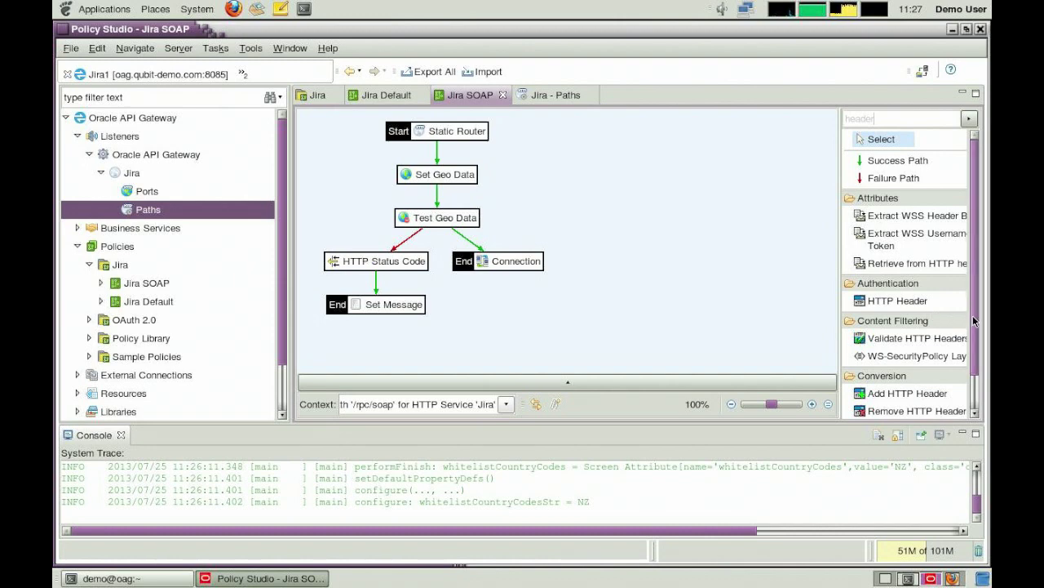
left_click_drag(973, 321, 976, 359)
left_click_drag(894, 354, 710, 301)
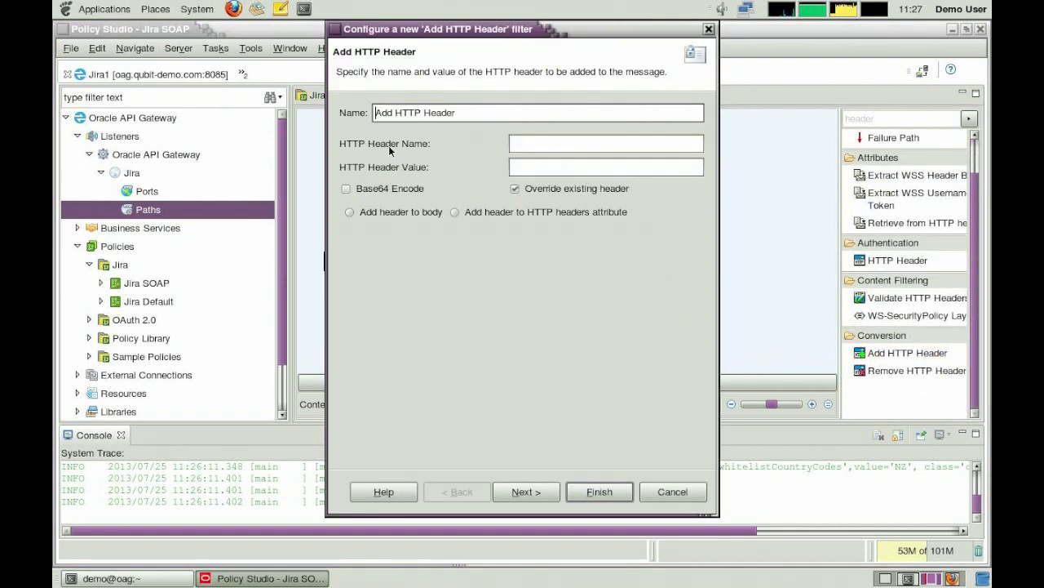
Step: Configure the new filter with header name X-Country-Code and value ${qubit.geoip.countryCode}, added to the HTTP headers attribute
left_click(539, 146)
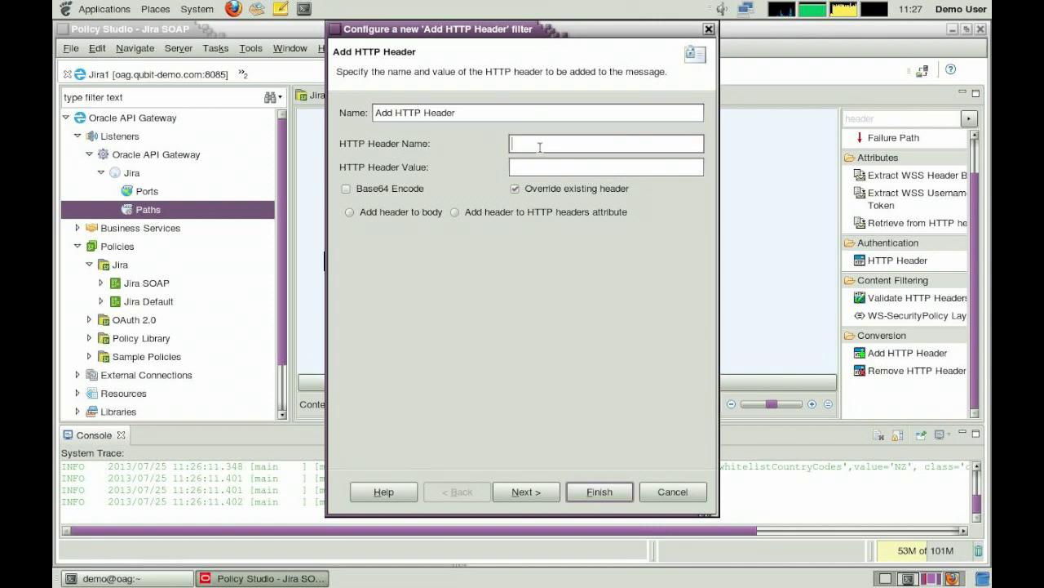
type("X-Country-Code")
left_click(538, 168)
type("$qu")
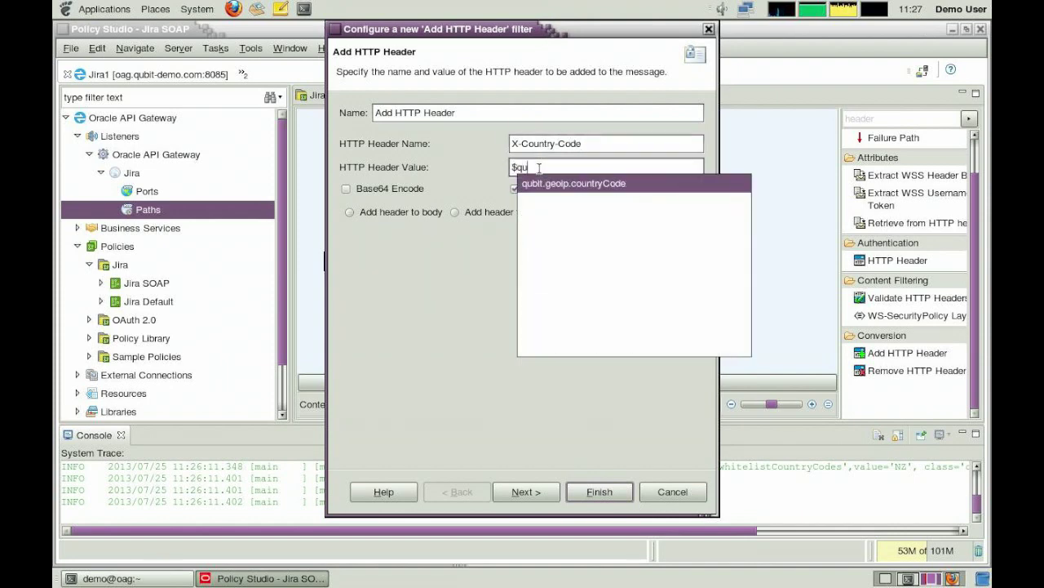
key("Return")
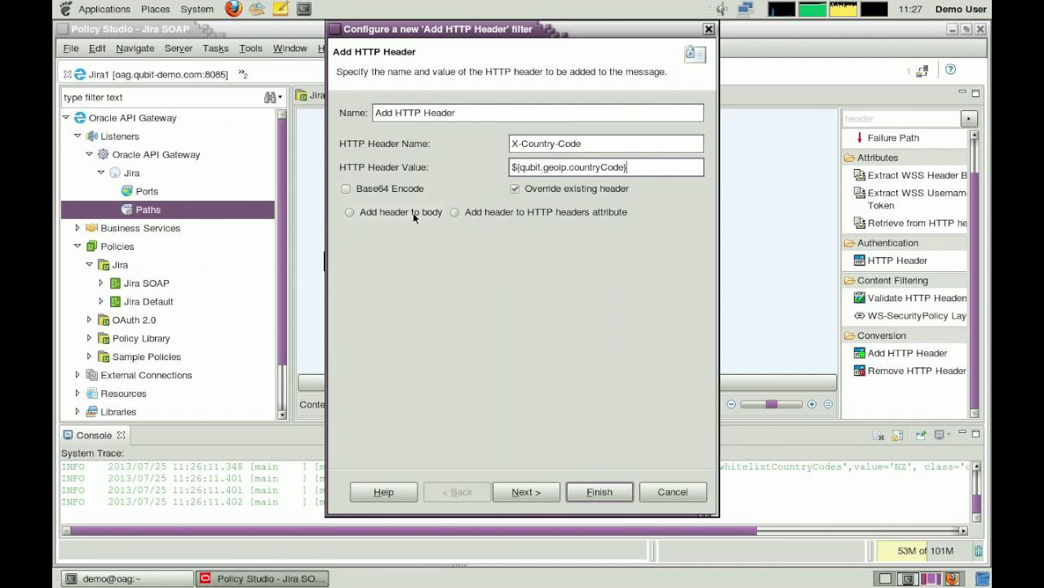
left_click(466, 212)
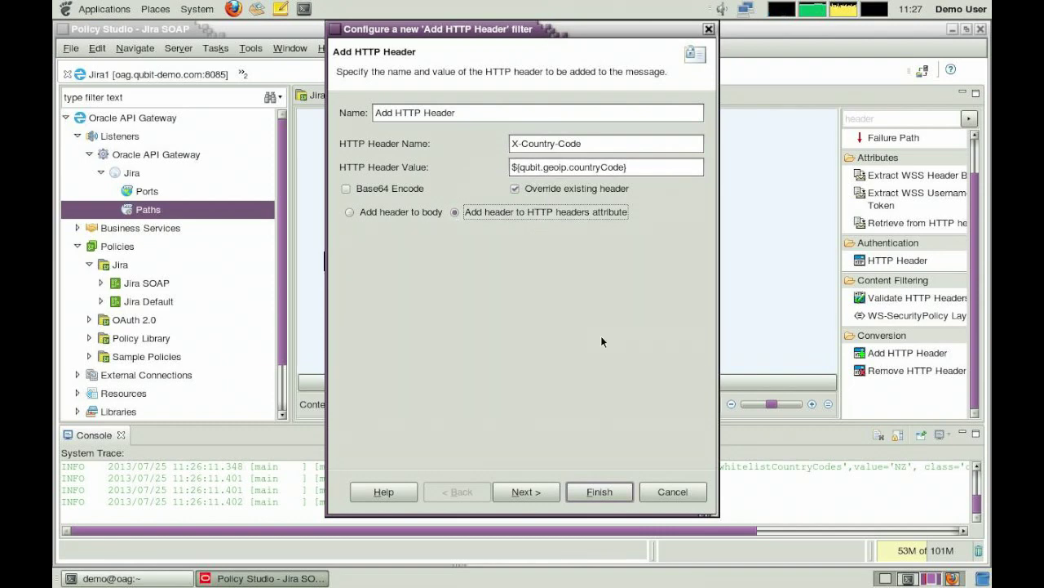
left_click(549, 490)
left_click(605, 492)
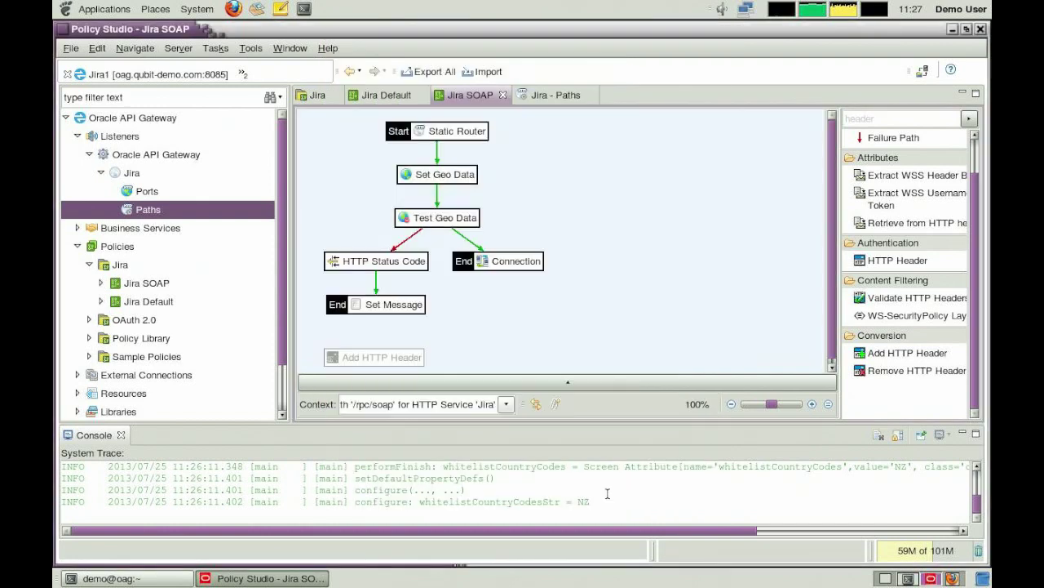
Step: Replace the success path from Test Geo Data to Connection with a success path to Add HTTP Header
right_click(470, 243)
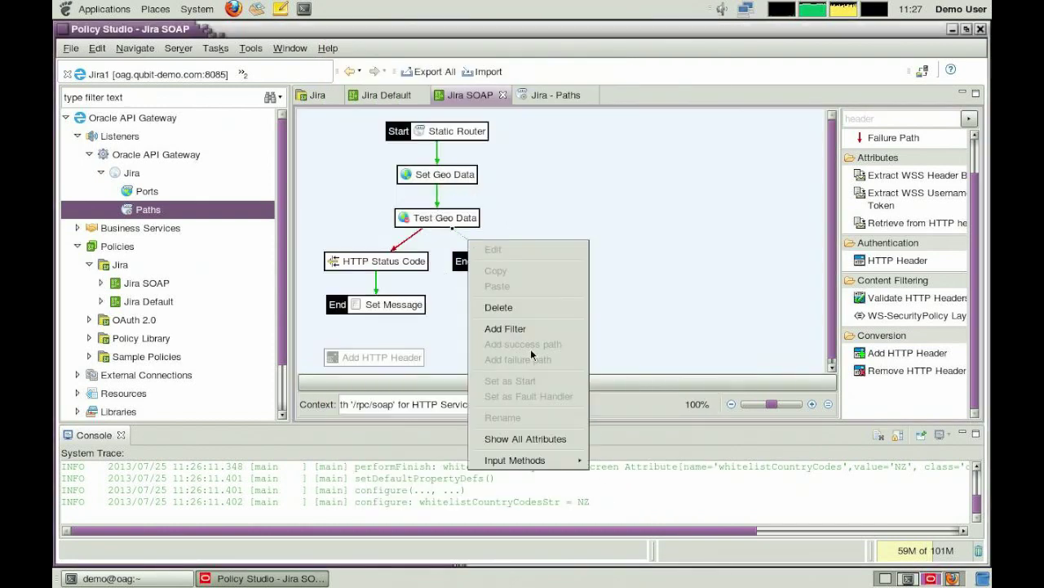
left_click(499, 307)
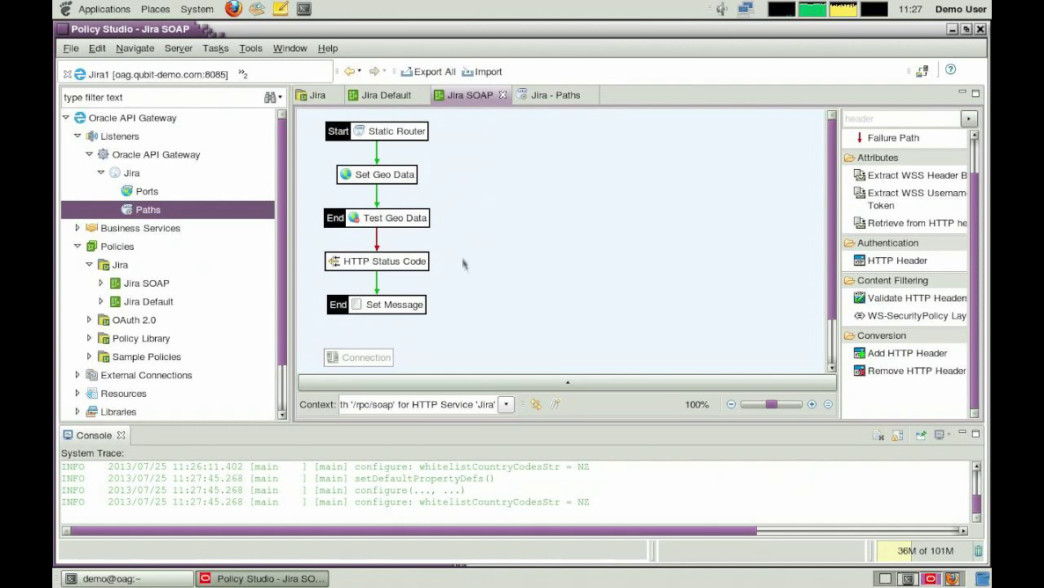
right_click(414, 220)
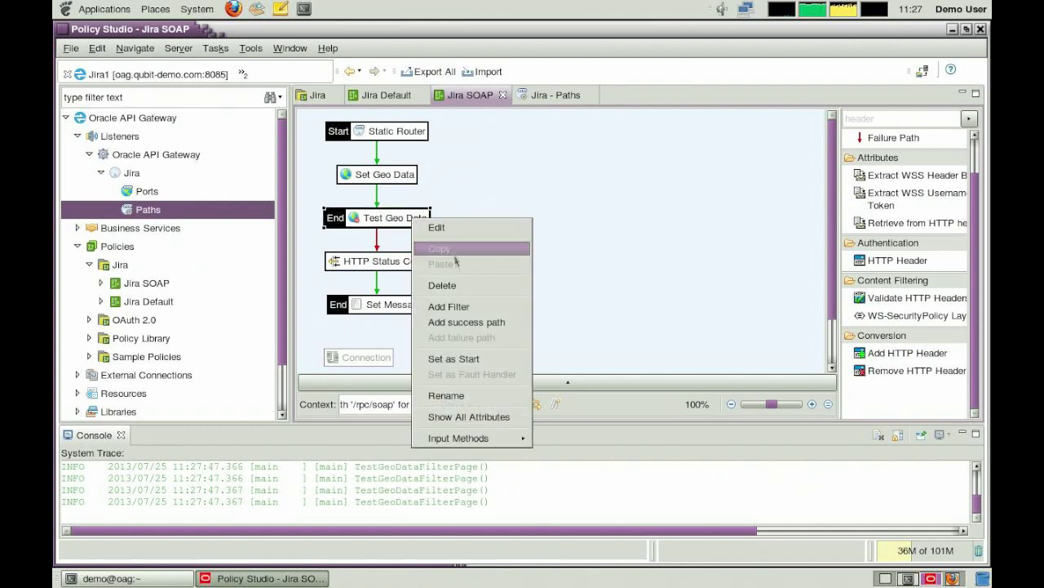
left_click(460, 322)
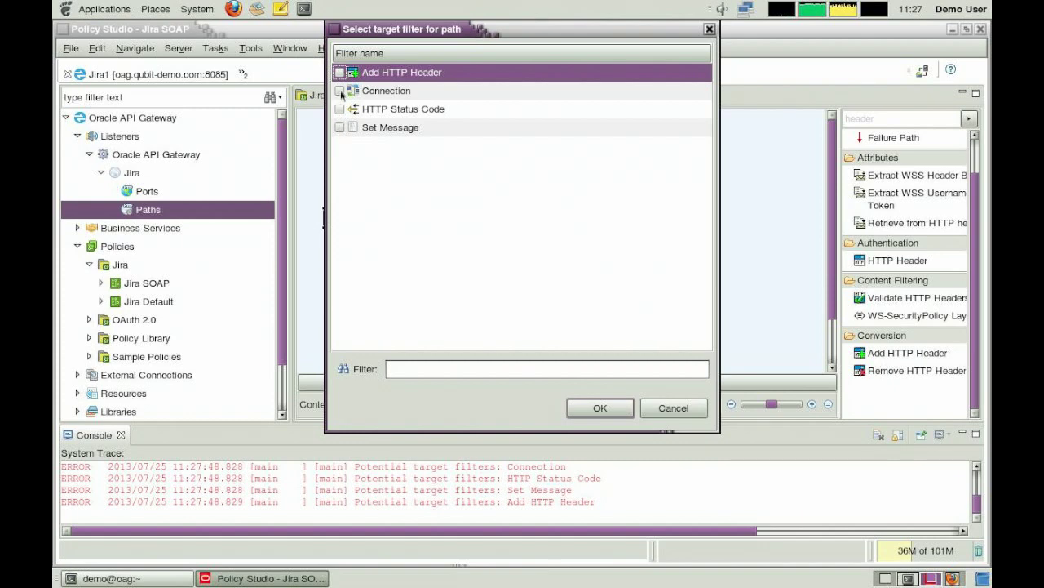
left_click(622, 413)
Step: Add a success path from Add HTTP Header to Connection
right_click(528, 260)
left_click(560, 361)
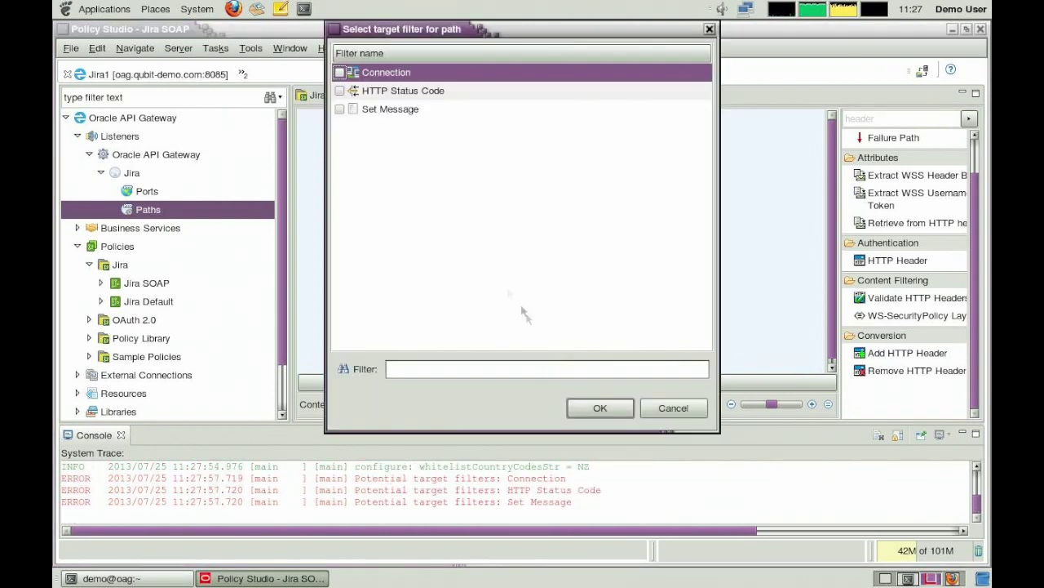
left_click(339, 73)
left_click(604, 407)
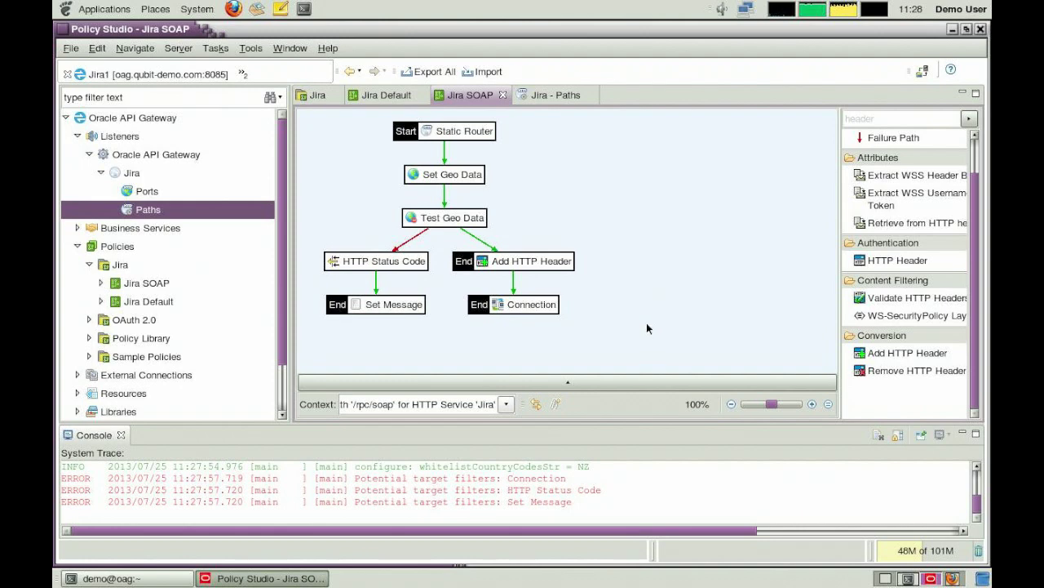
Step: Deploy the policy with the country code header to the Jira1 server in JiraGroup
left_click(922, 71)
left_click(615, 463)
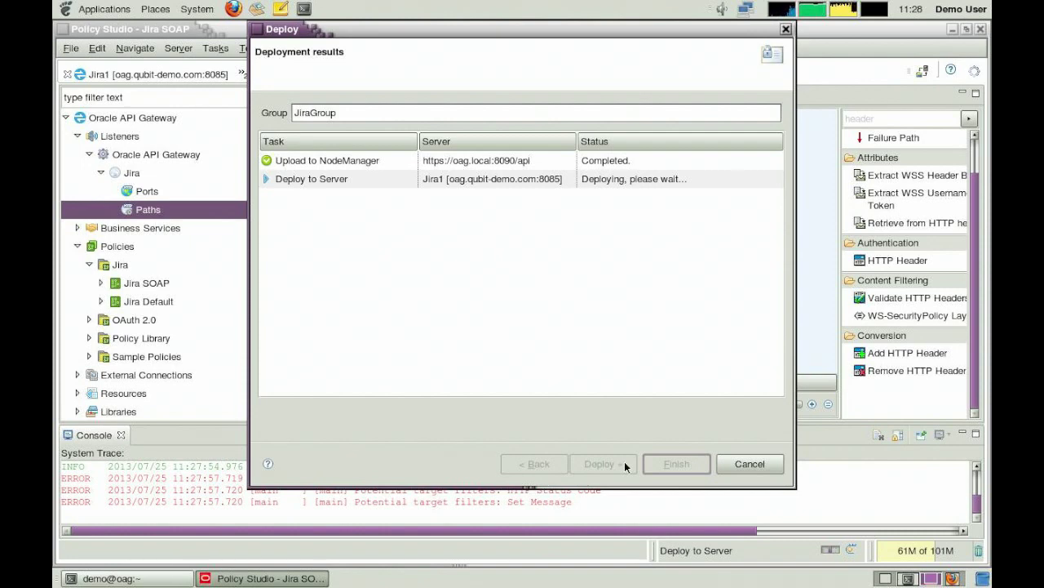
left_click(663, 463)
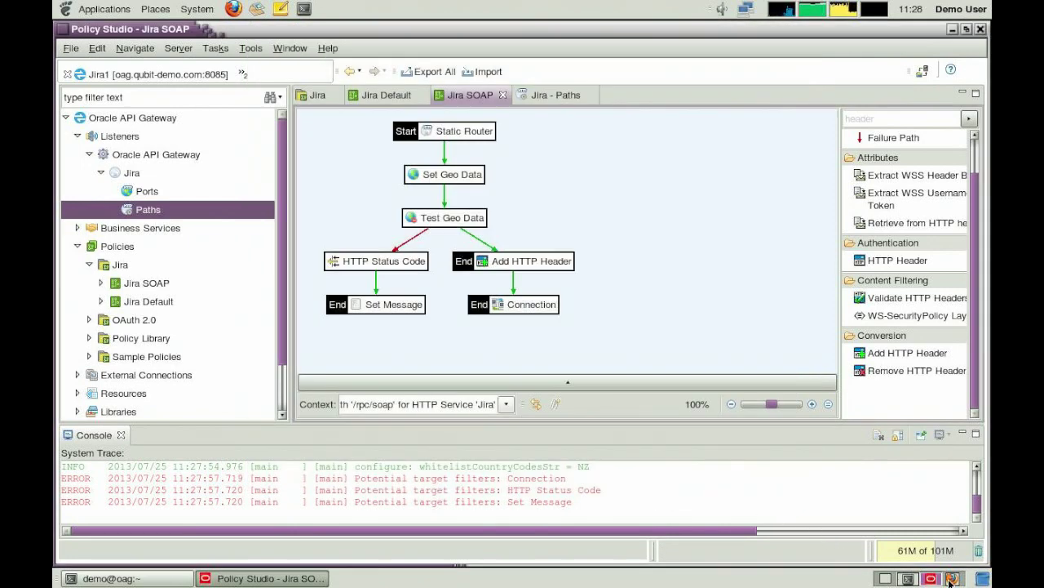
Step: Switch to Firefox and reload the jirasoapservice-v2 WSDL through localhost on port 8080 to send a test request
left_click(950, 582)
left_click(395, 64)
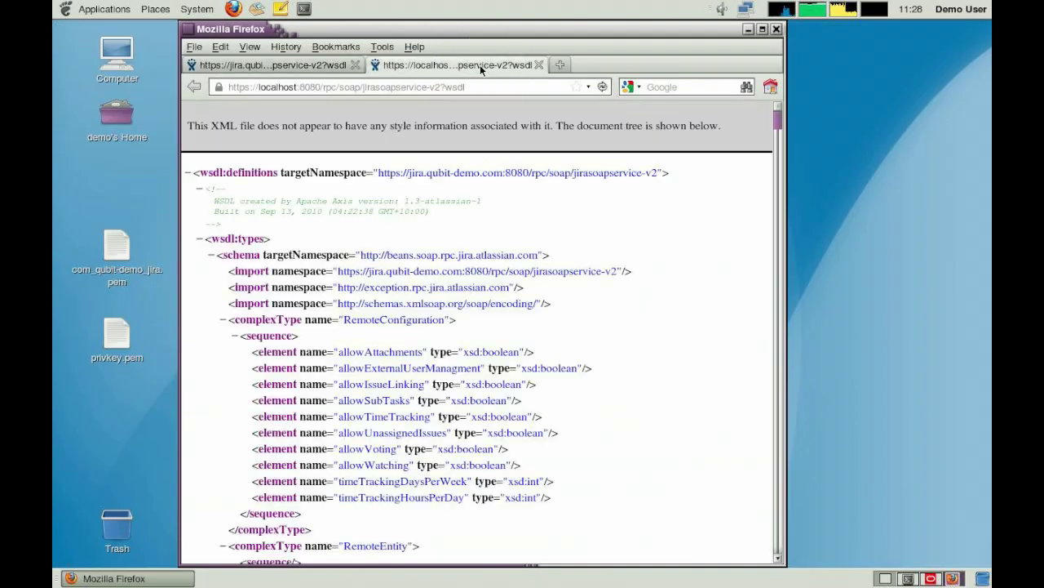
left_click(603, 87)
Step: Switch to API Gateway Manager in Chrome, refresh its dashboard and view the event log for Jira1
key("ctrl+Left")
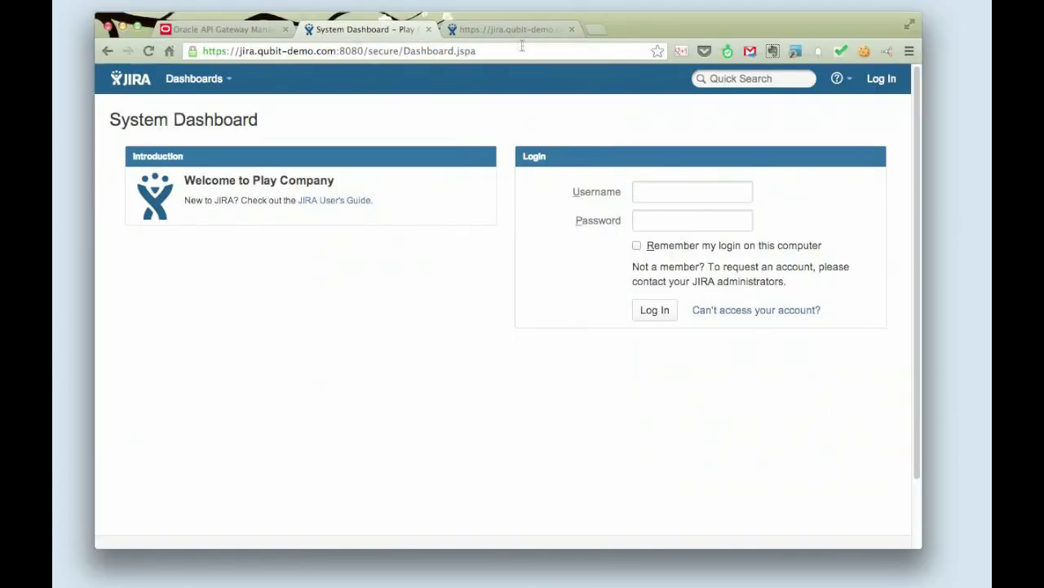
left_click(219, 30)
left_click(148, 51)
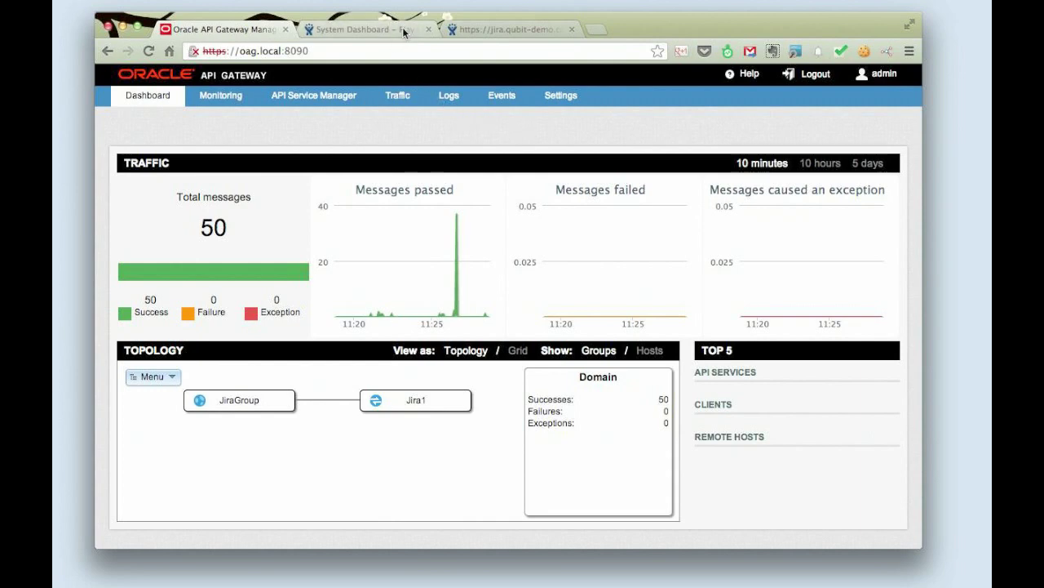
left_click(501, 94)
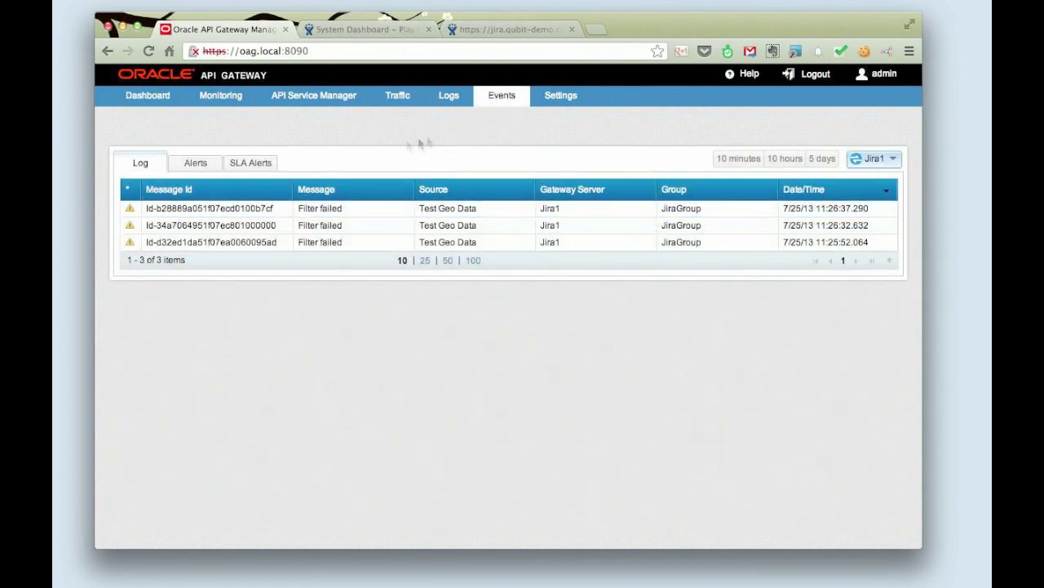
Step: Open the latest /rpc/soap/jirasoapservice-v2 request in the HTTP traffic and inspect the X-Country-Code header sent to Jira and the filter execution path
left_click(396, 96)
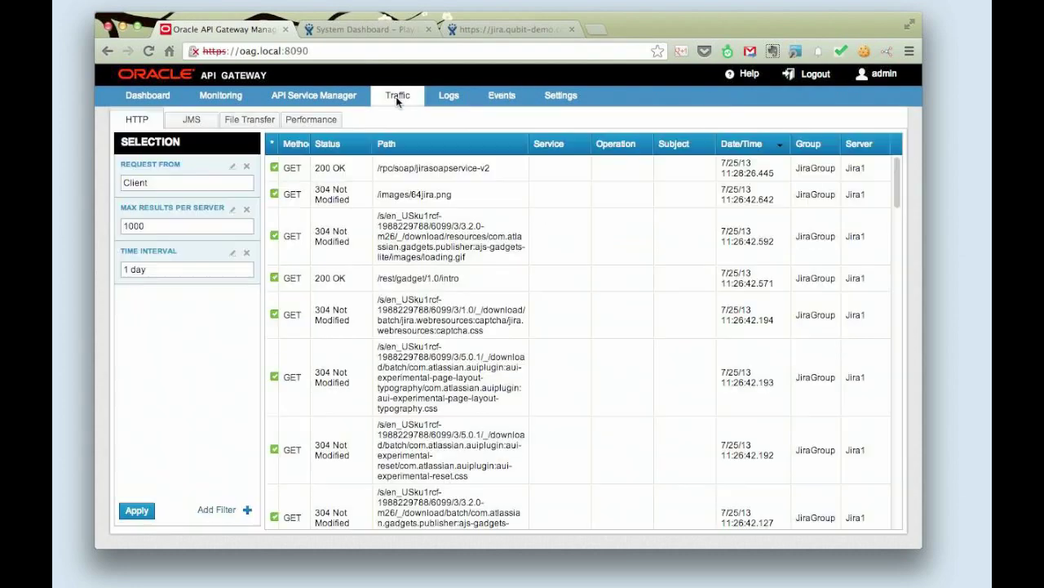
left_click(451, 176)
scroll(556, 332, "down", 4)
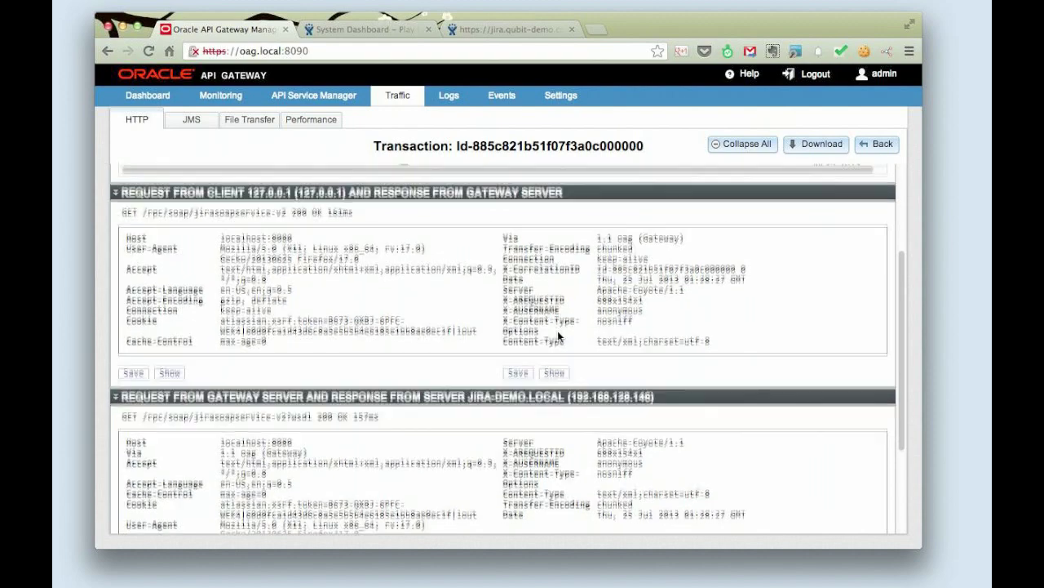
scroll(557, 331, "down", 2)
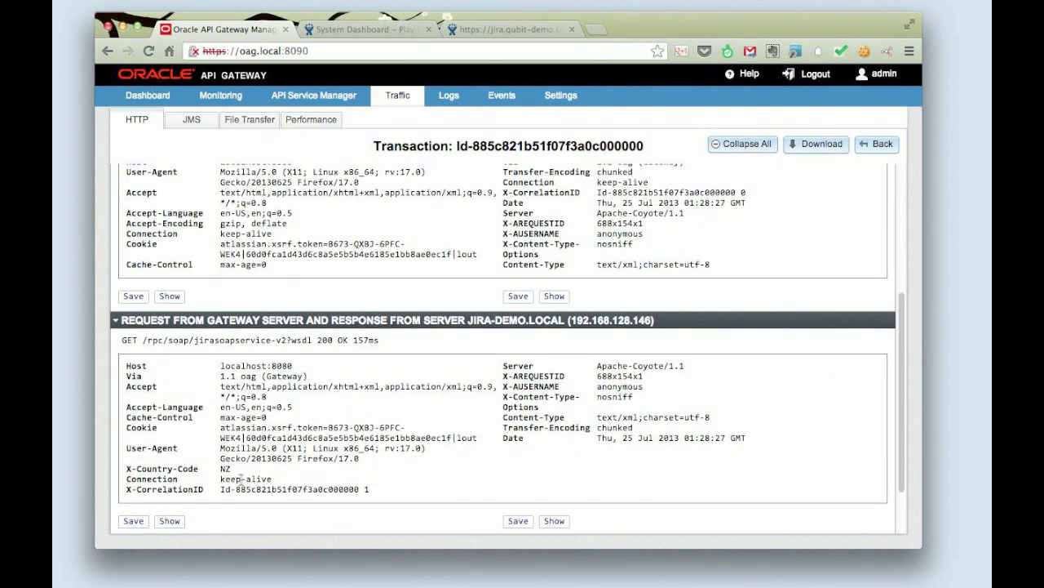
left_click_drag(128, 468, 232, 470)
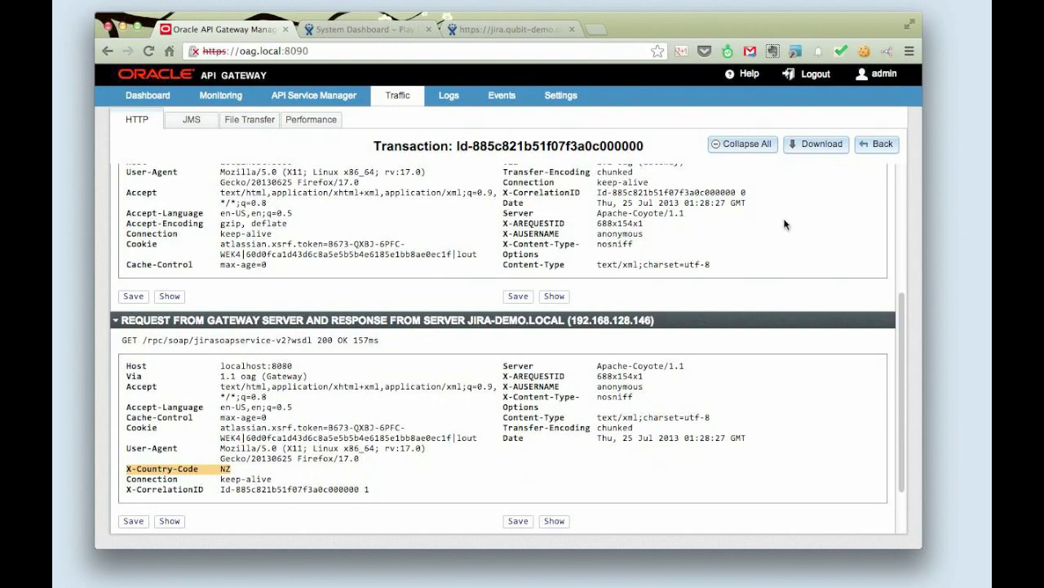
scroll(786, 226, "up", 10)
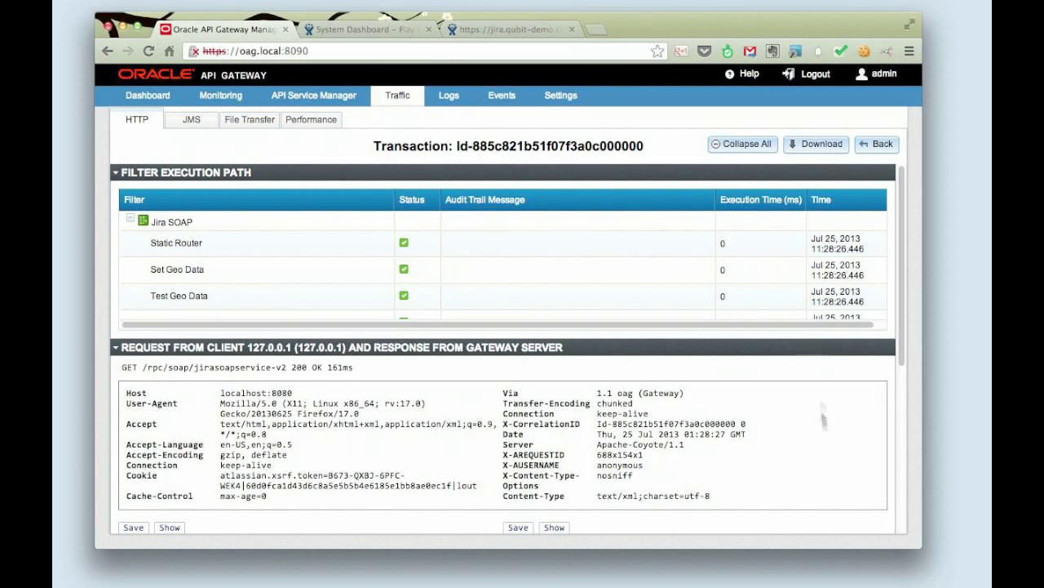
Step: Switch to the code editor and examine the TODO comment about proper geo-IP logic in SetGeoDataFilterProcessor.java
left_click(900, 465)
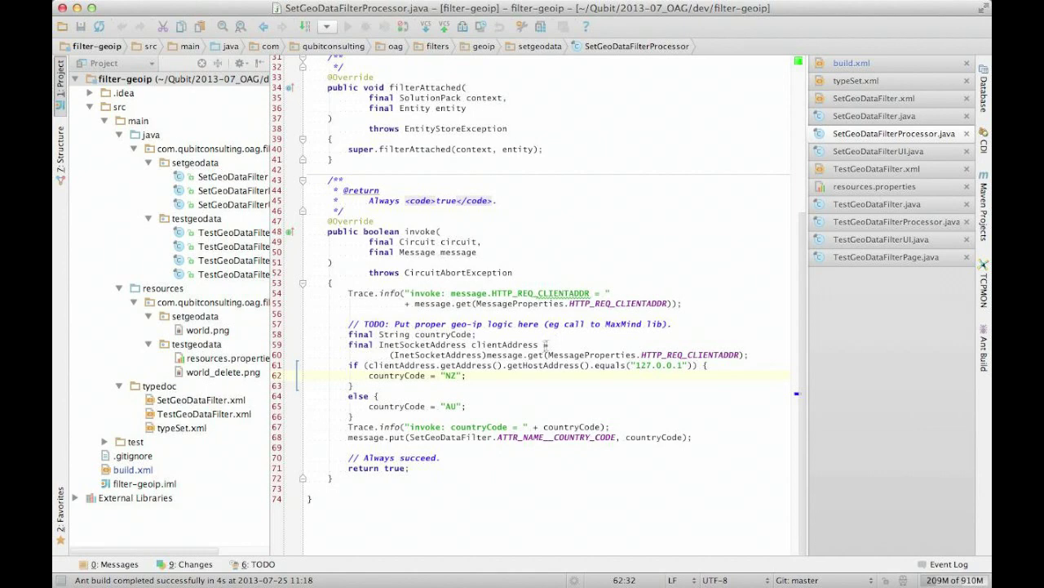
left_click_drag(442, 324, 709, 326)
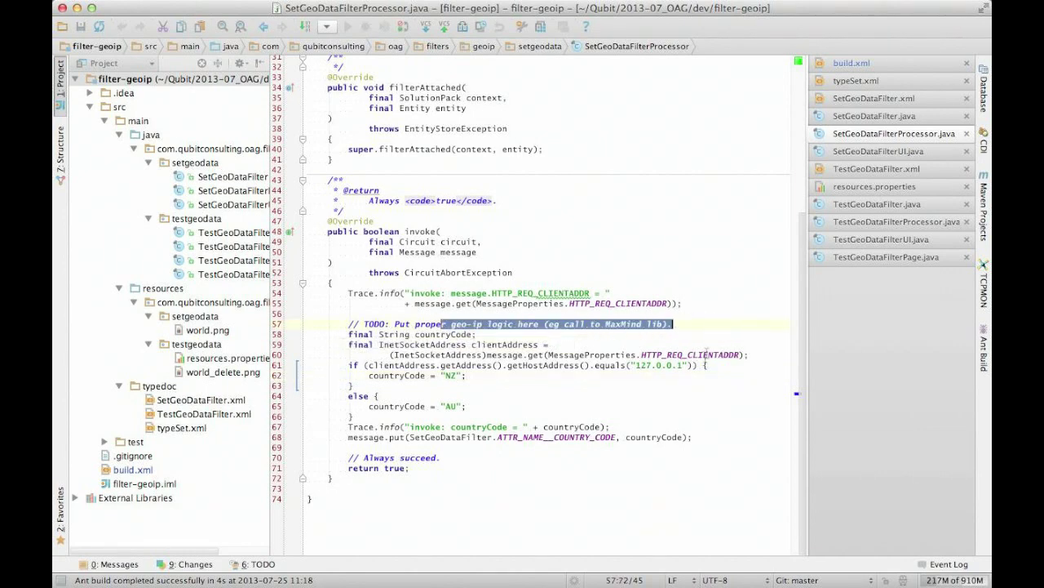